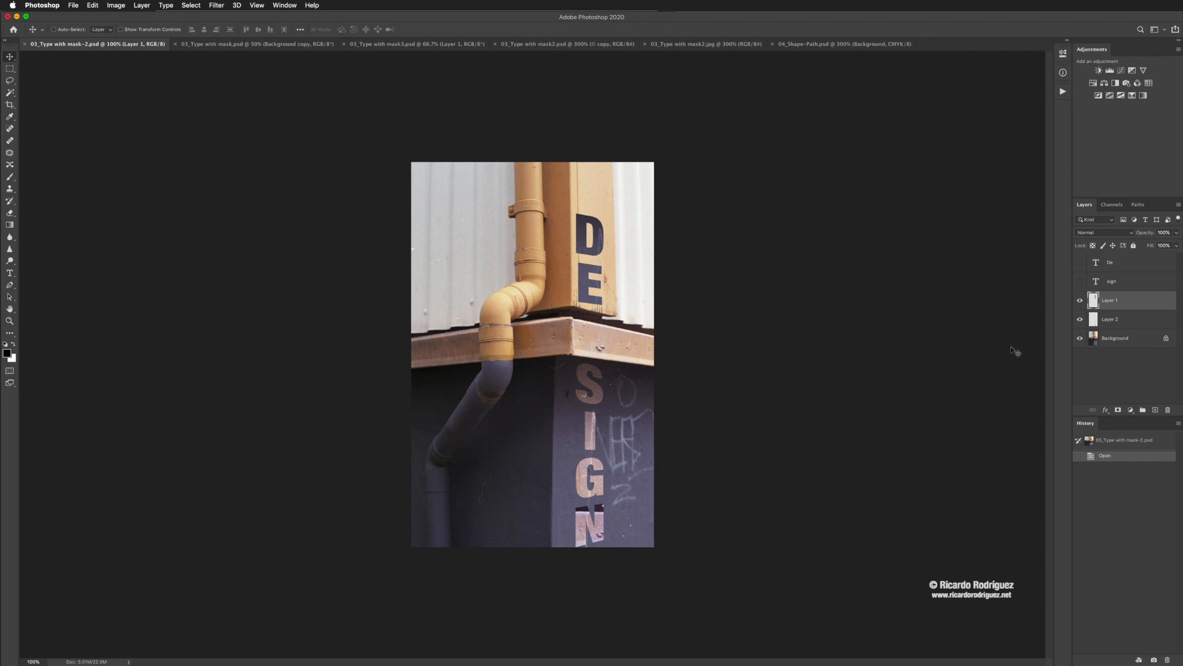
Delete Layer 1 and Layer 2, and show the De and sign text layers.
left_click(1143, 318, "shift")
left_click_drag(1143, 316, 1166, 409)
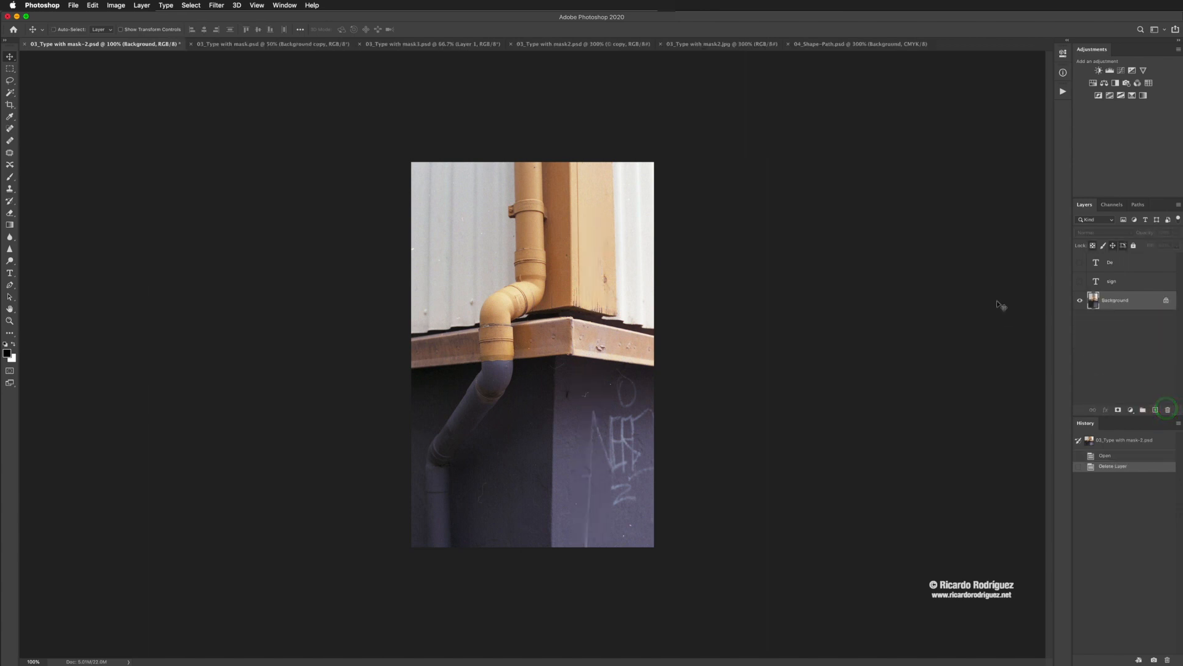
left_click(1079, 263)
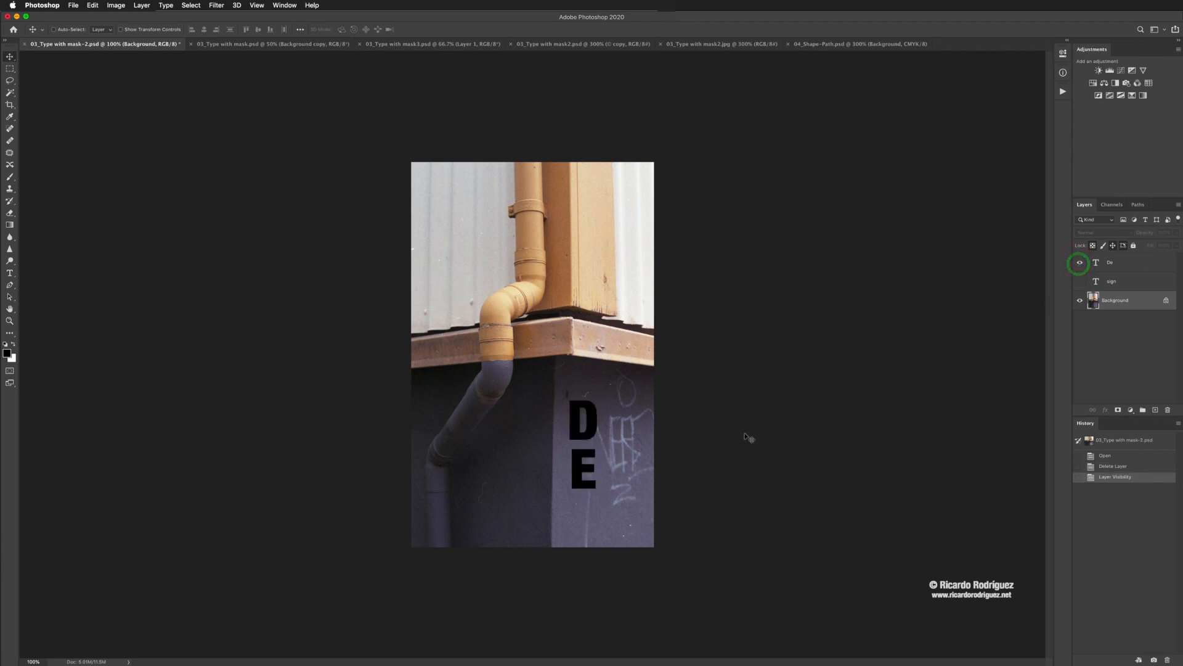
left_click(1080, 281)
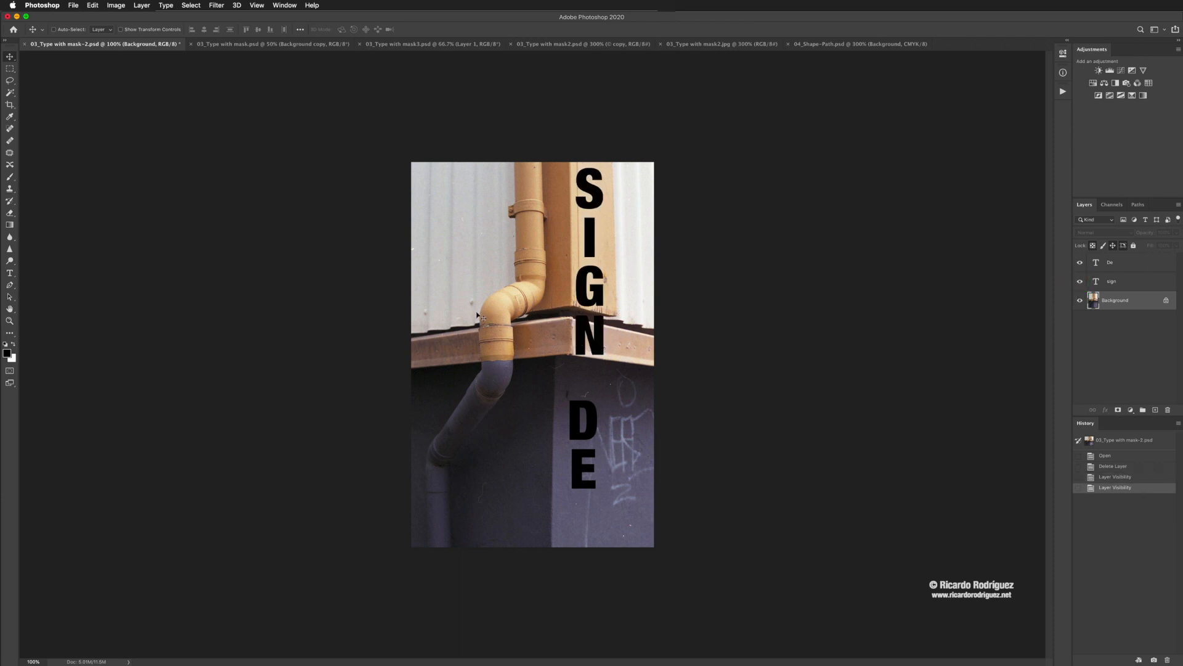
key("t")
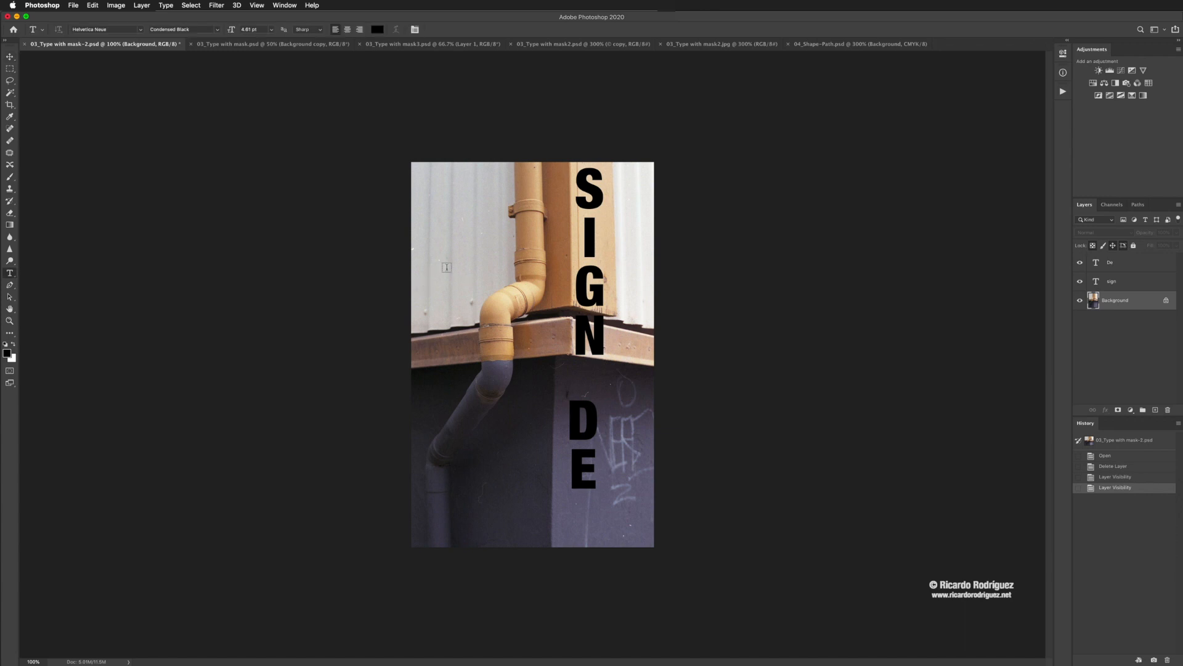
left_click(11, 275)
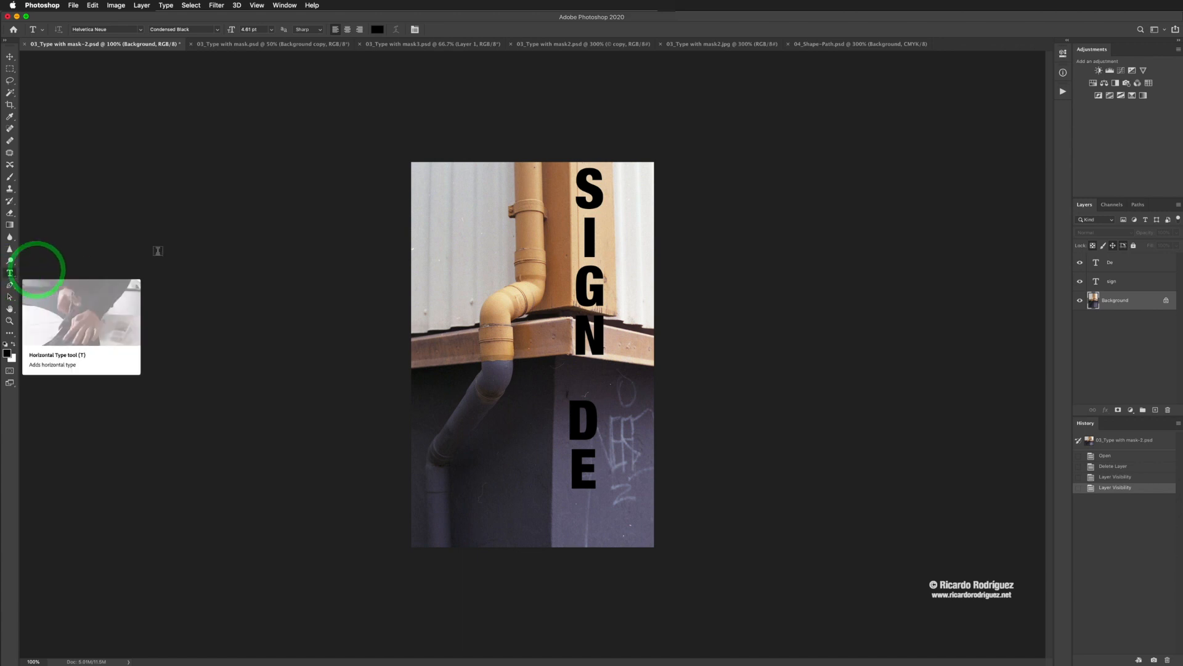
left_click(455, 248)
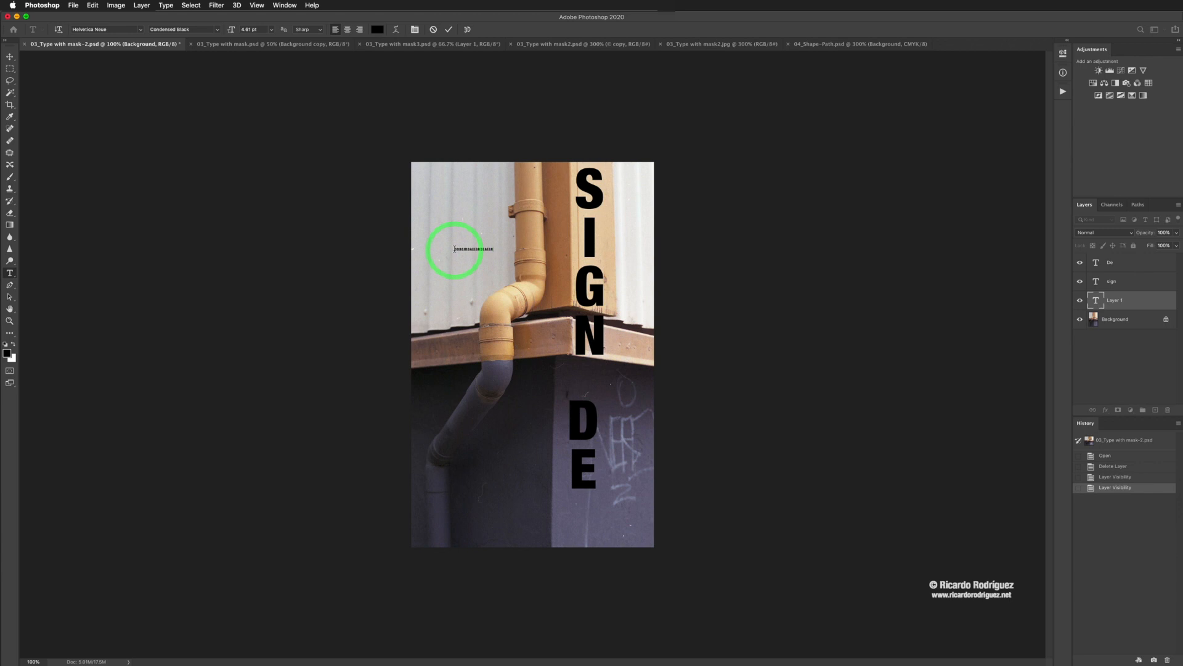
left_click(434, 29)
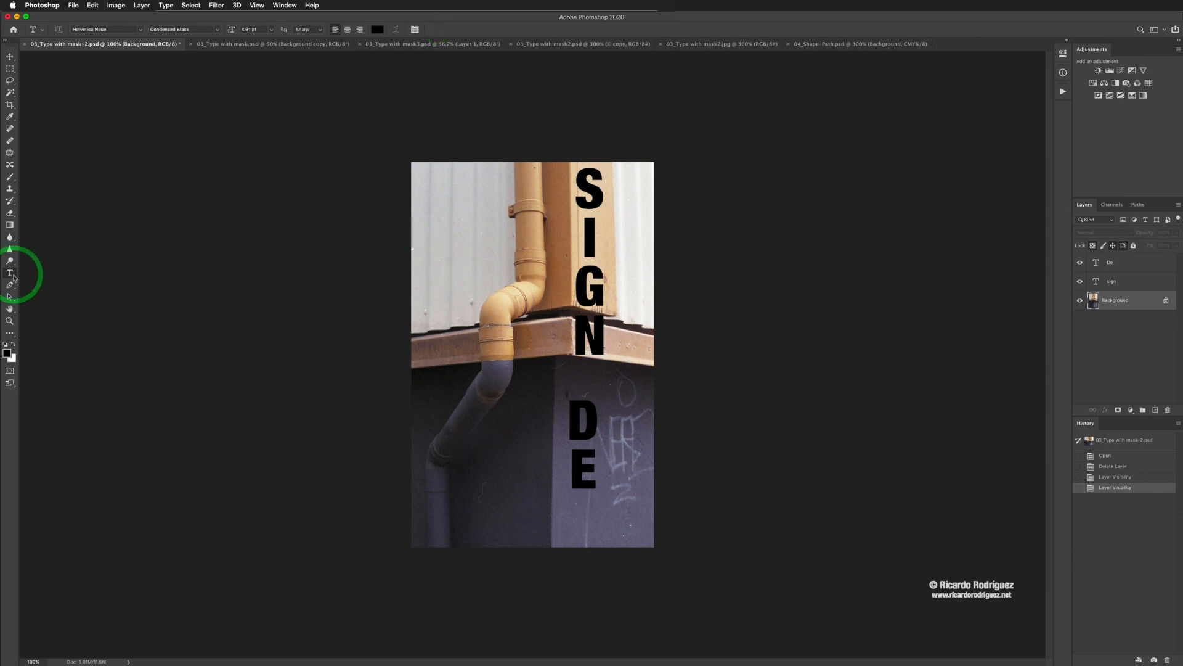
left_click_drag(13, 277, 40, 285)
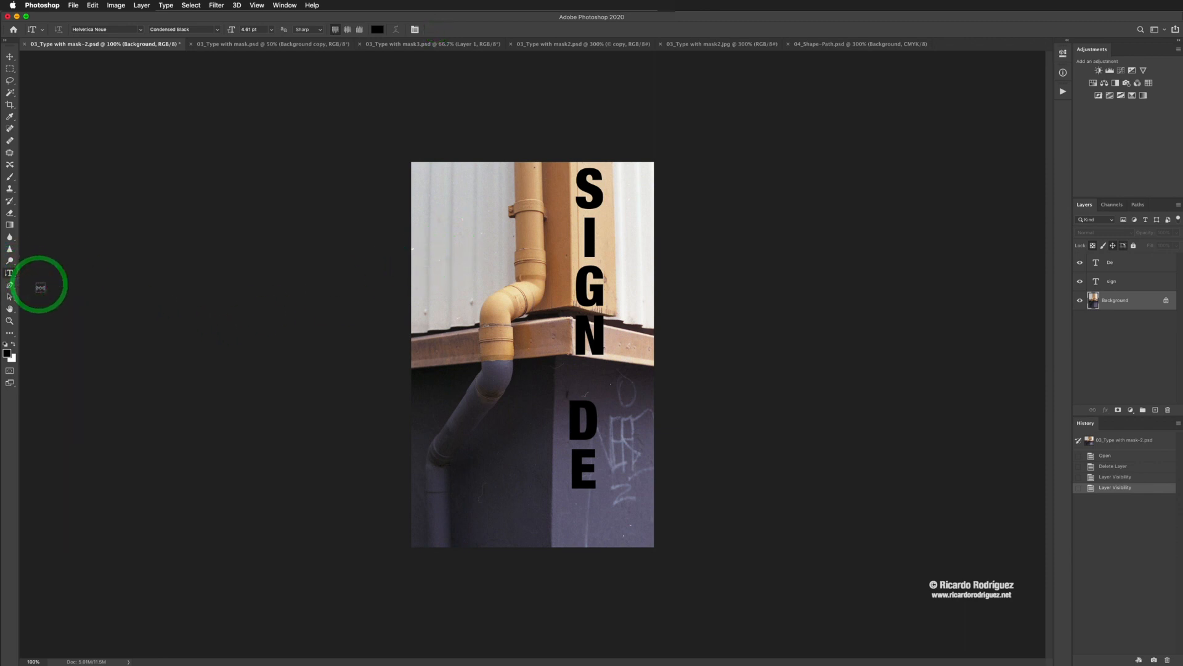
left_click(469, 231)
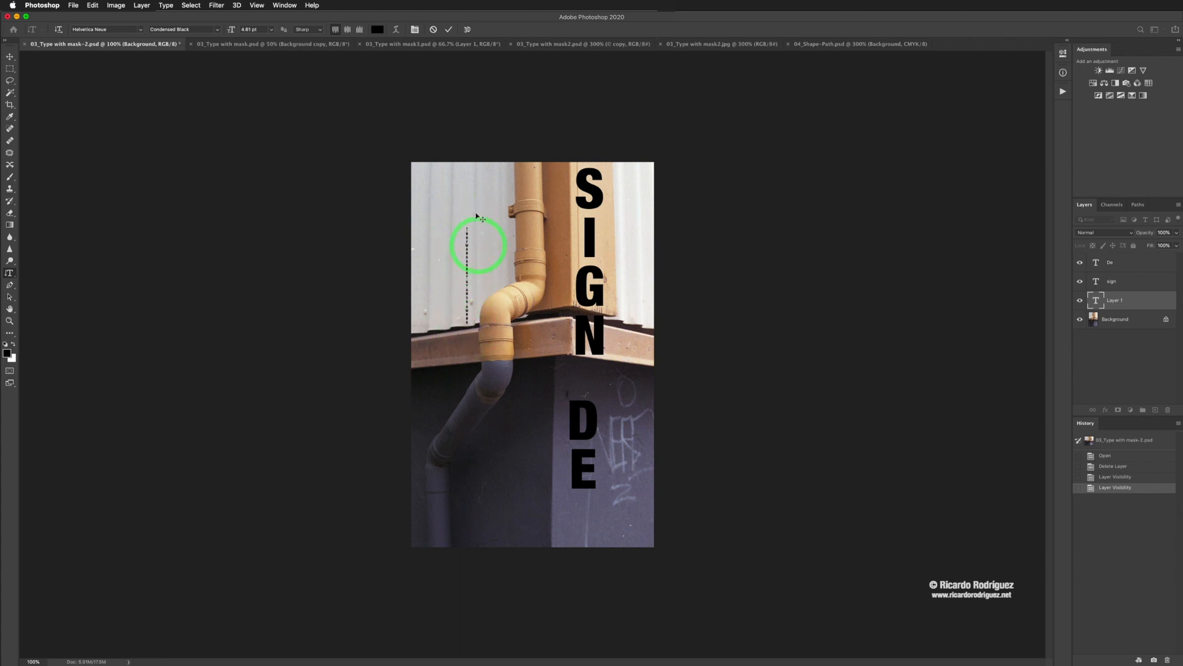
left_click(433, 29)
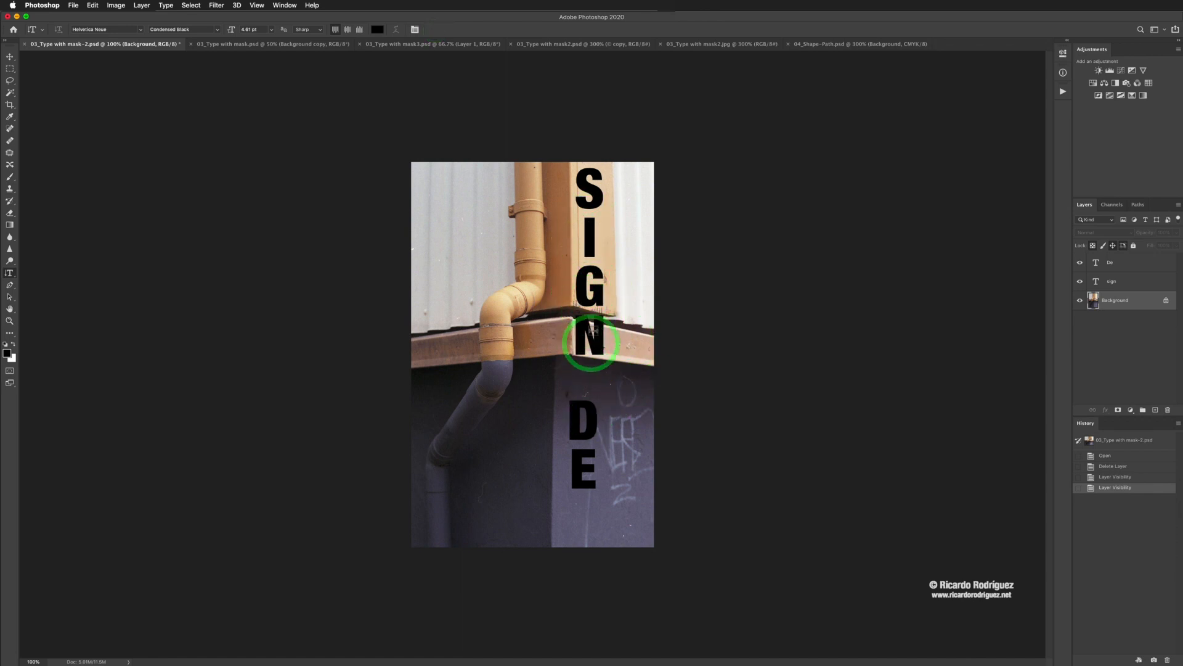
Hide the De text layer, leaving the sign text layer shown over the Background.
key("v")
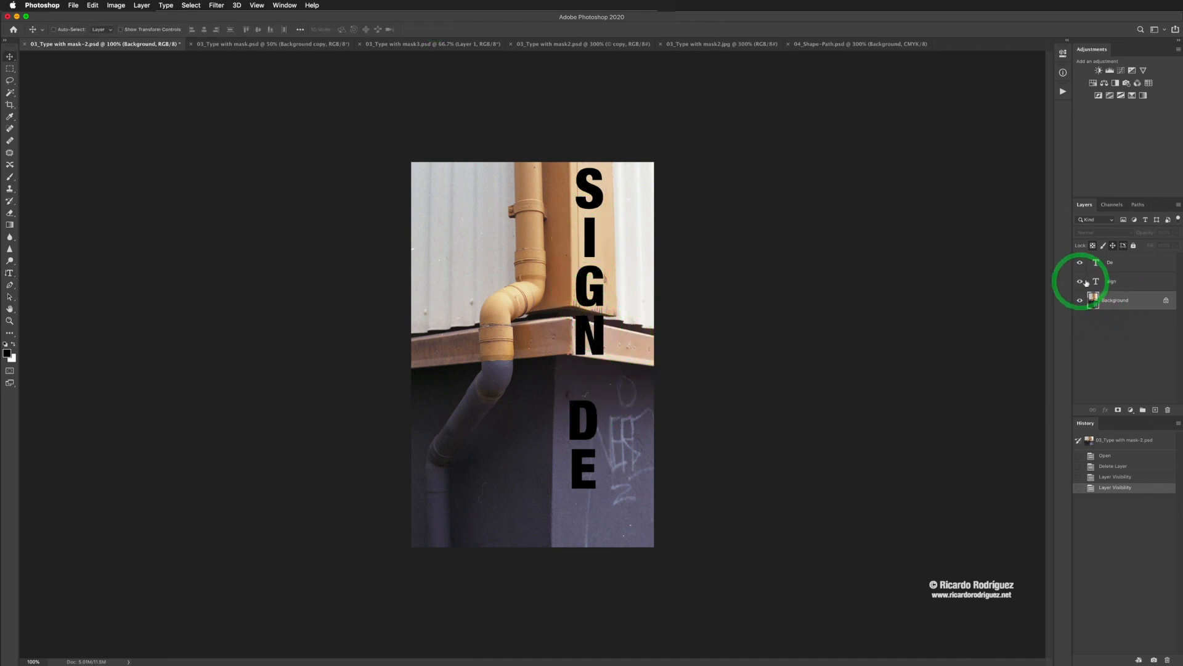
left_click(1096, 282)
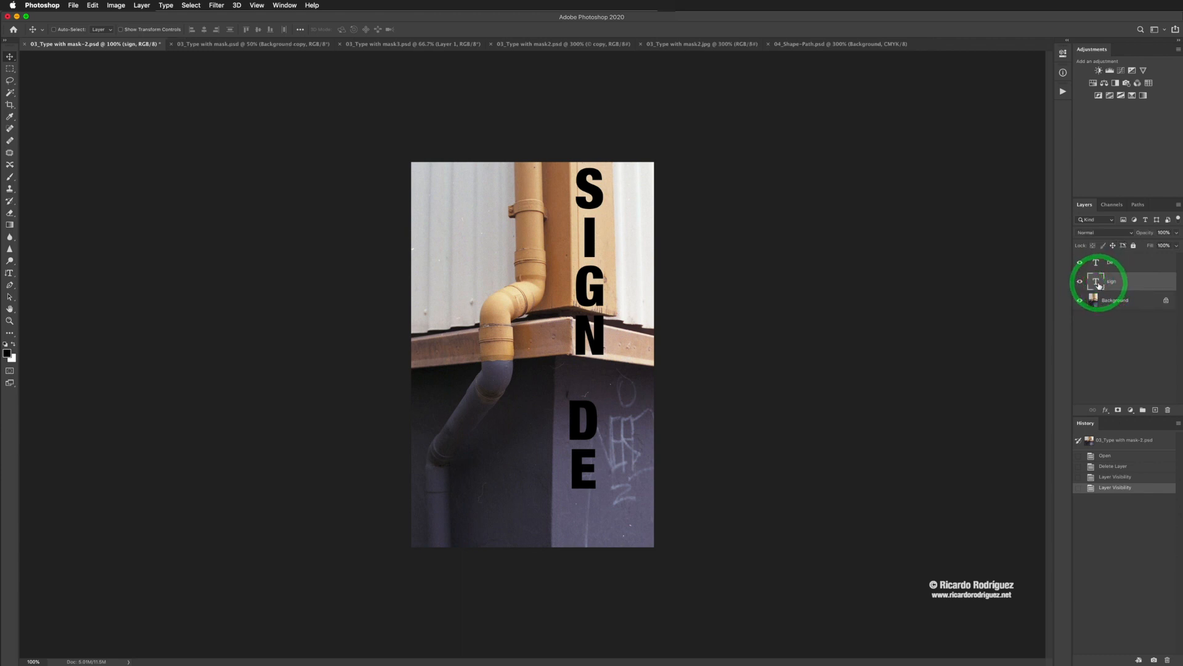
mouse_move(590, 230)
left_mouse_down()
mouse_move(547, 227)
mouse_move(576, 204)
mouse_move(588, 230)
left_mouse_up()
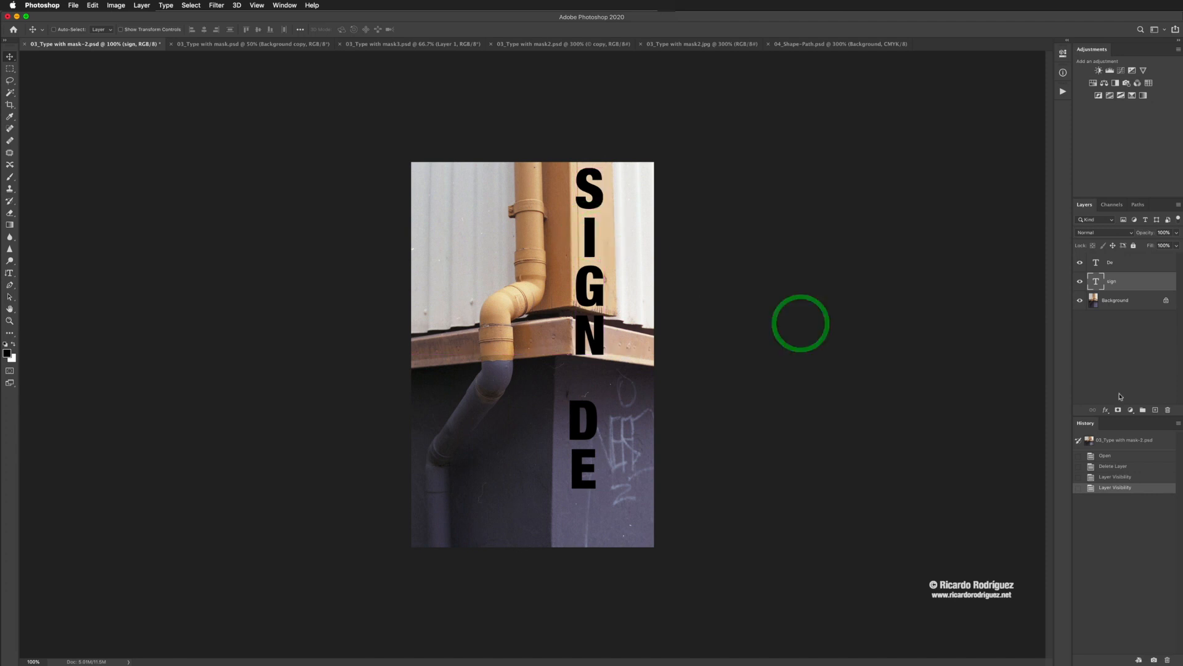
left_click(1096, 264)
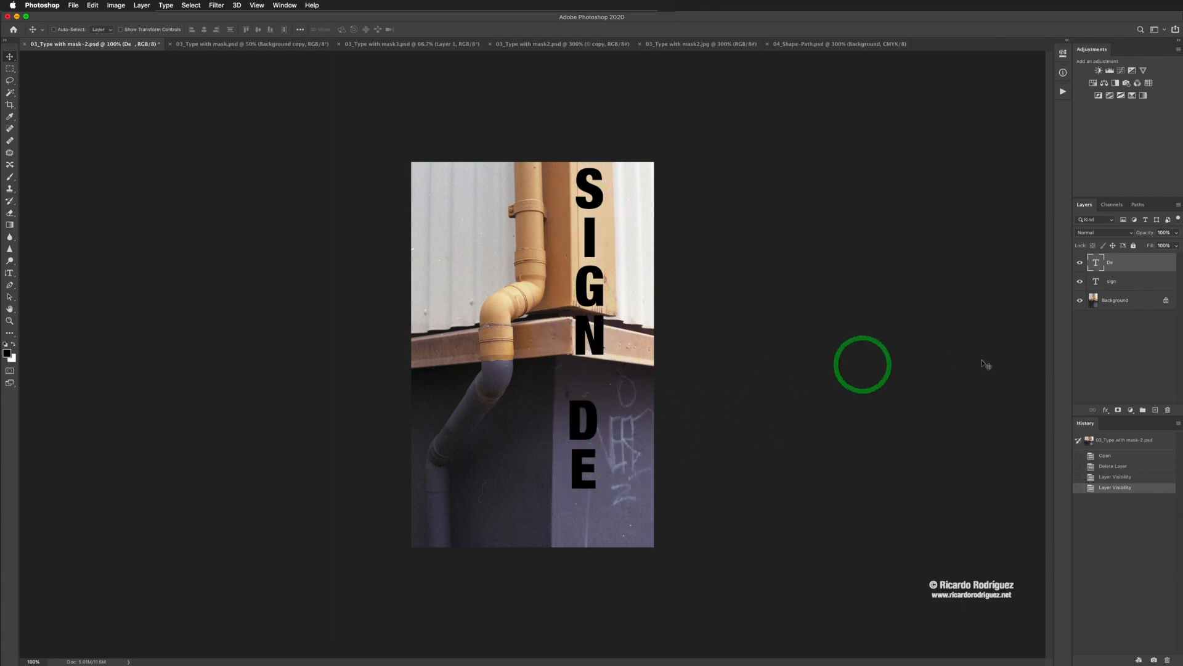
left_click(1080, 263)
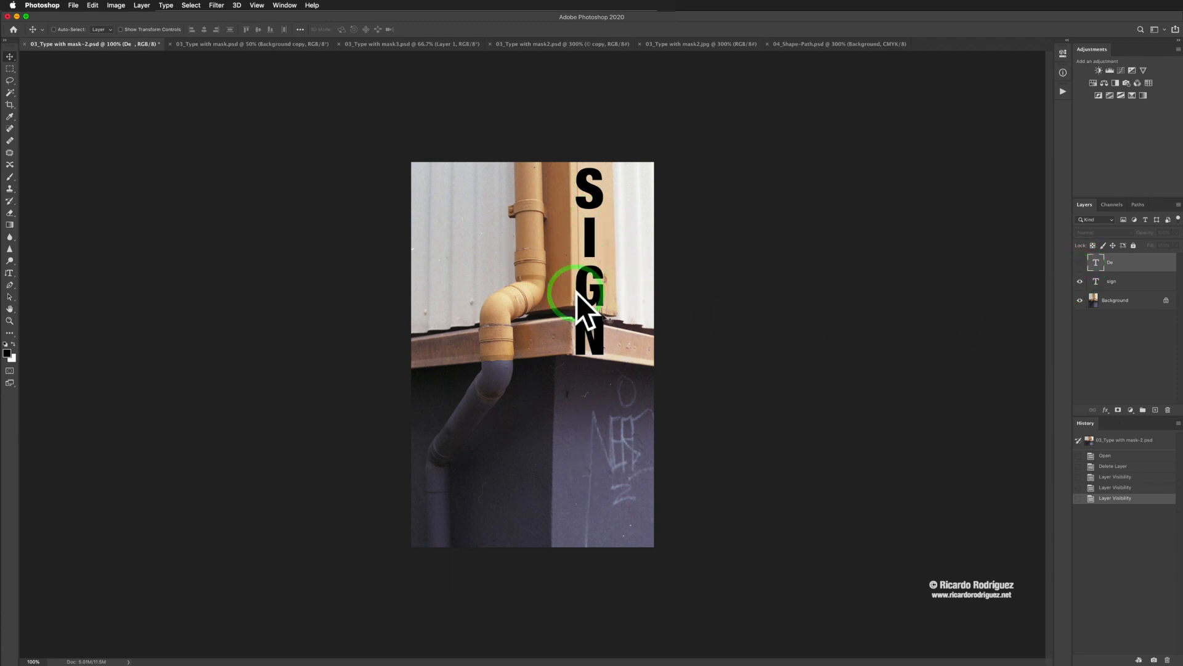
Load the letter outlines of the sign text layer as a selection.
left_click(1099, 281)
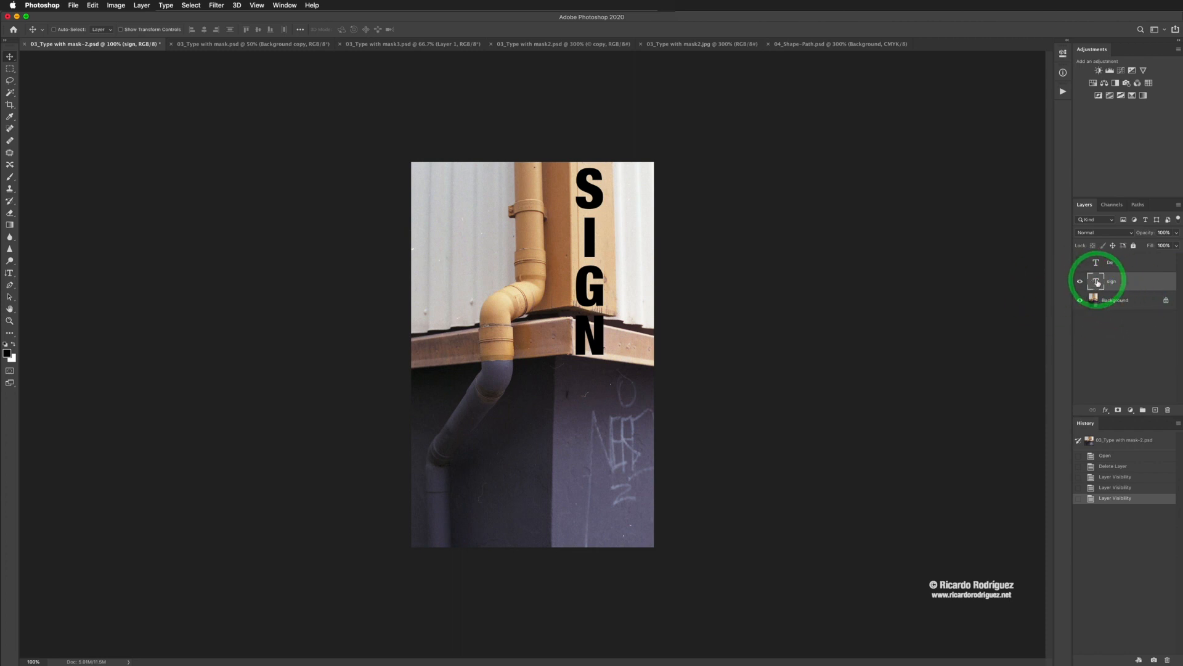
key("super")
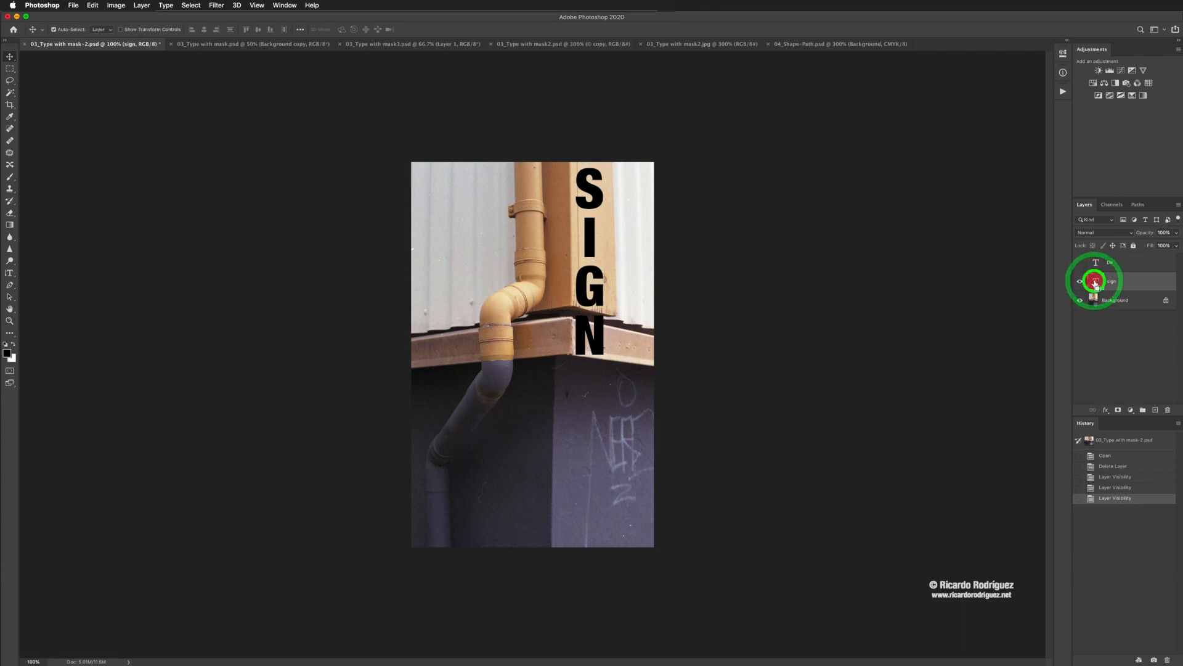
left_click(1096, 285, "super")
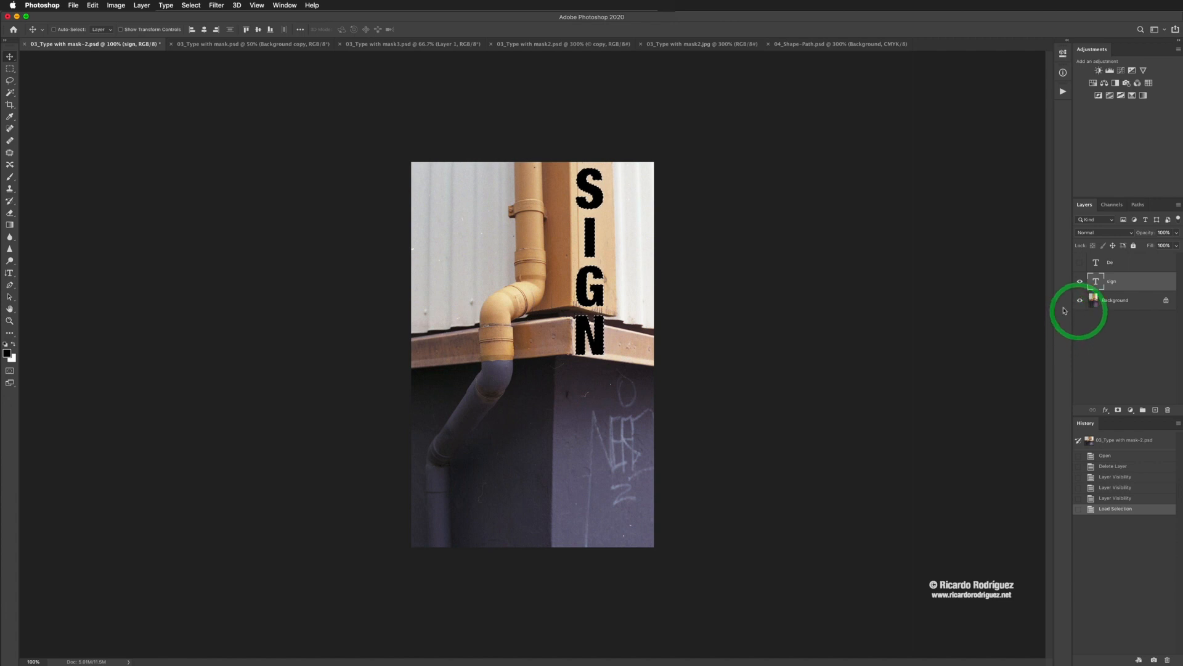
left_click(1155, 410)
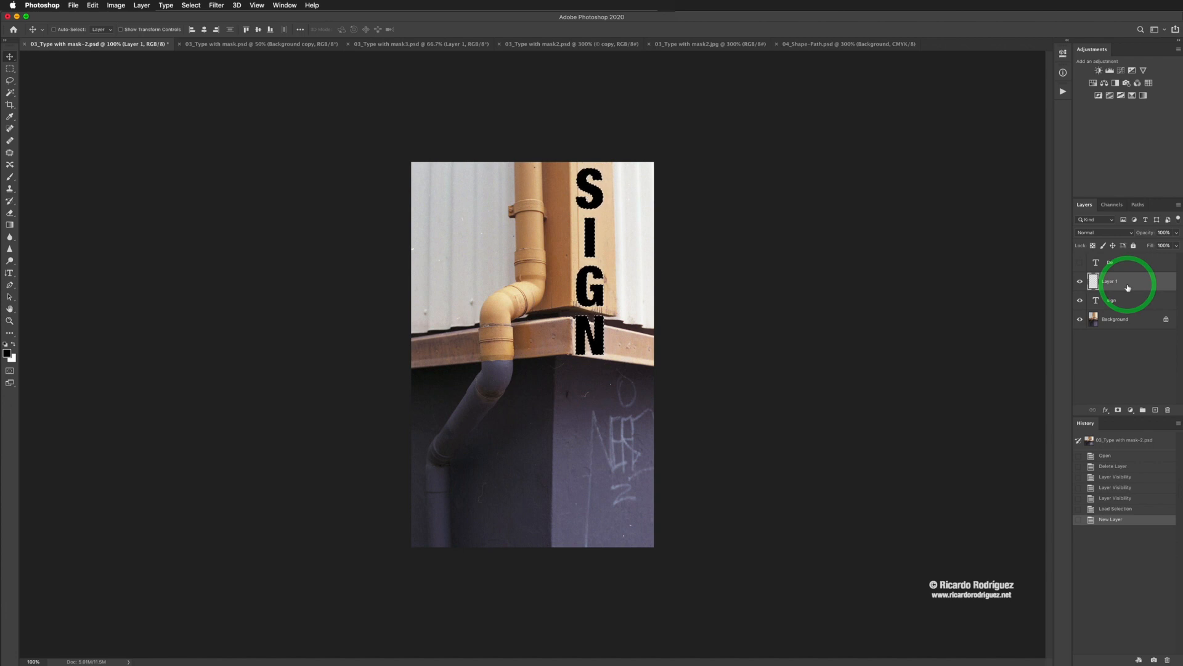
key("Delete")
left_click_drag(1128, 287, 1156, 409)
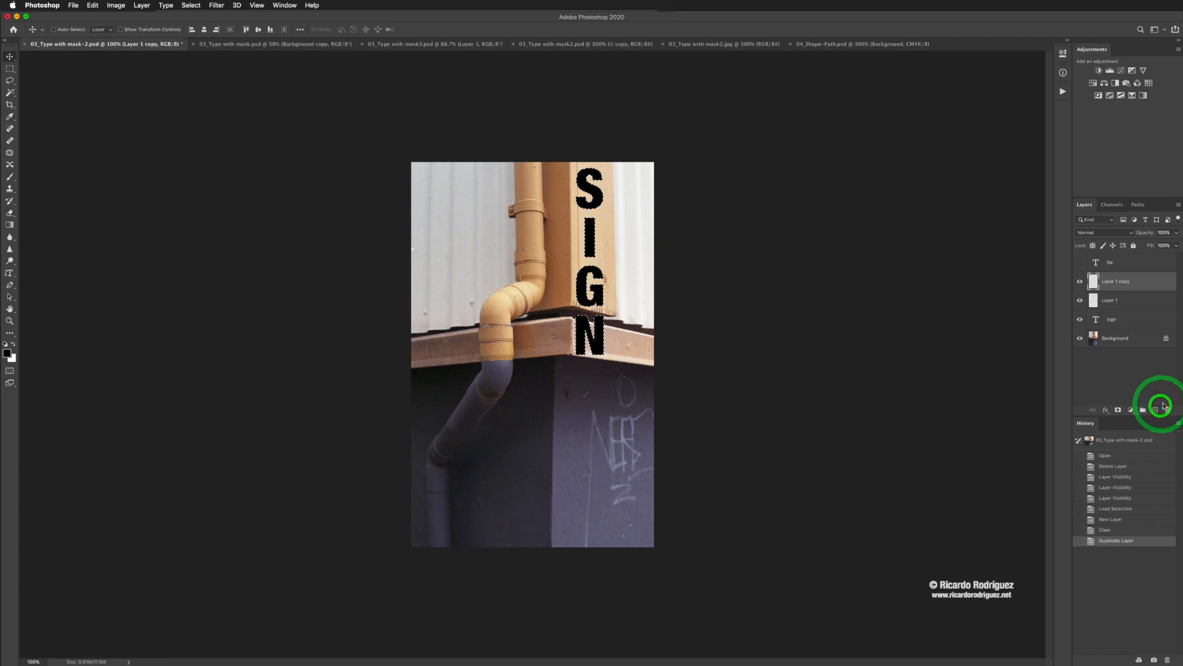
left_click_drag(1141, 304, 1167, 410)
left_click_drag(1154, 285, 1166, 407)
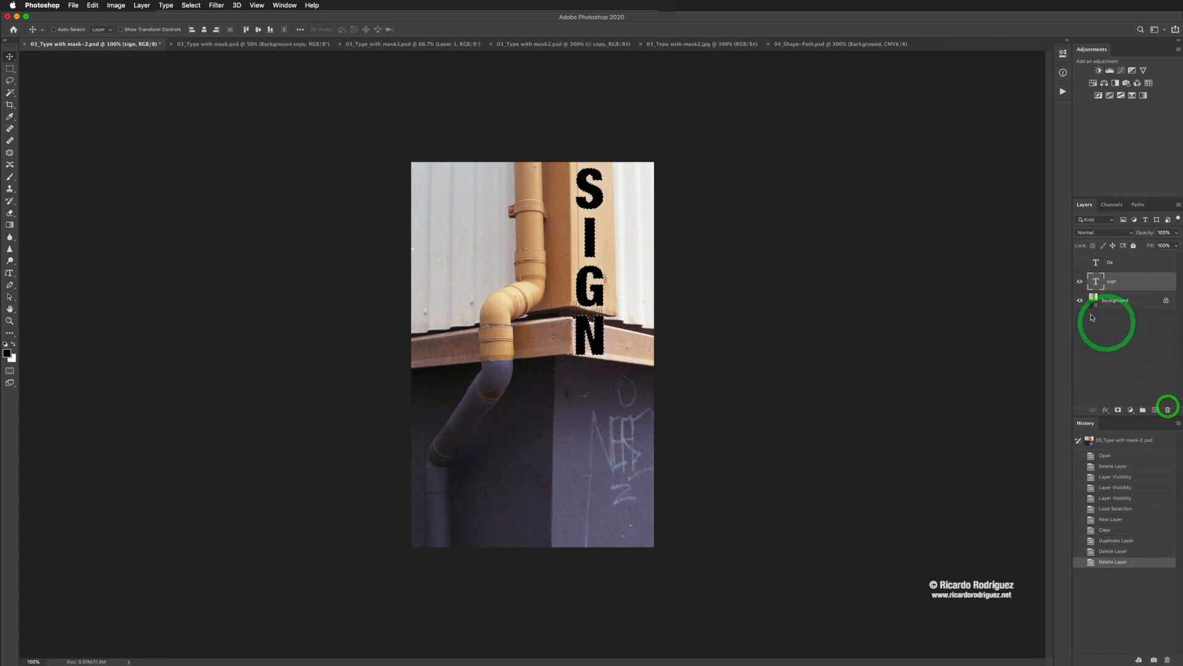
Copy the SIGN-shaped selected area of the Background layer onto a new layer.
left_click(1138, 300)
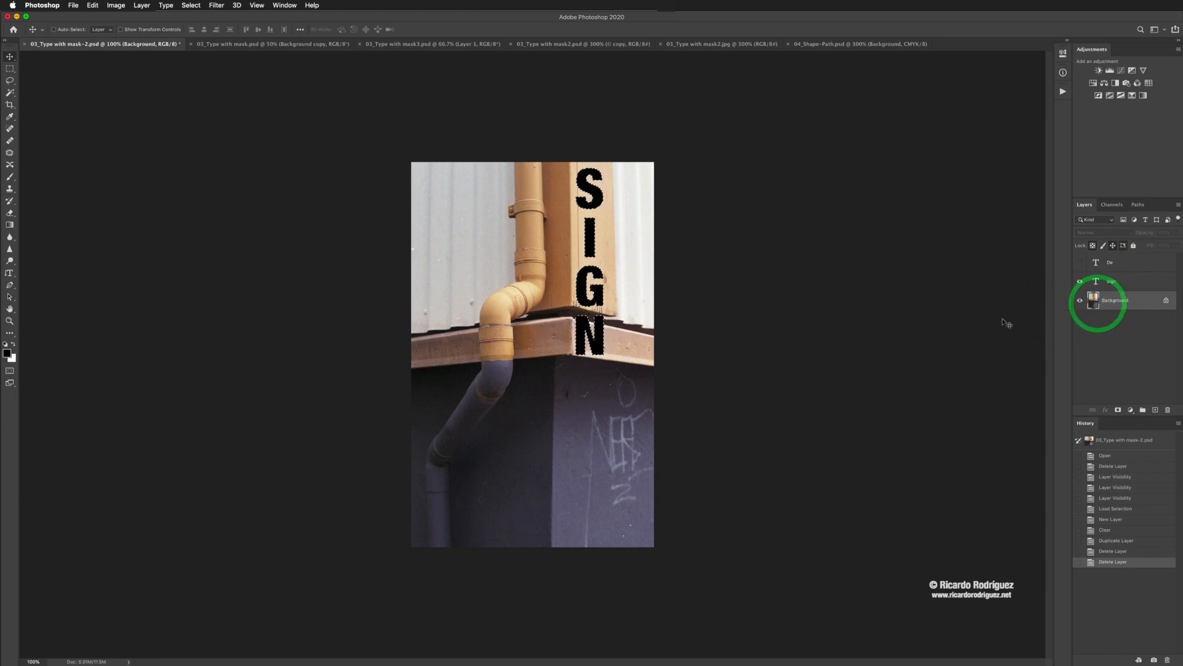
left_click(583, 207)
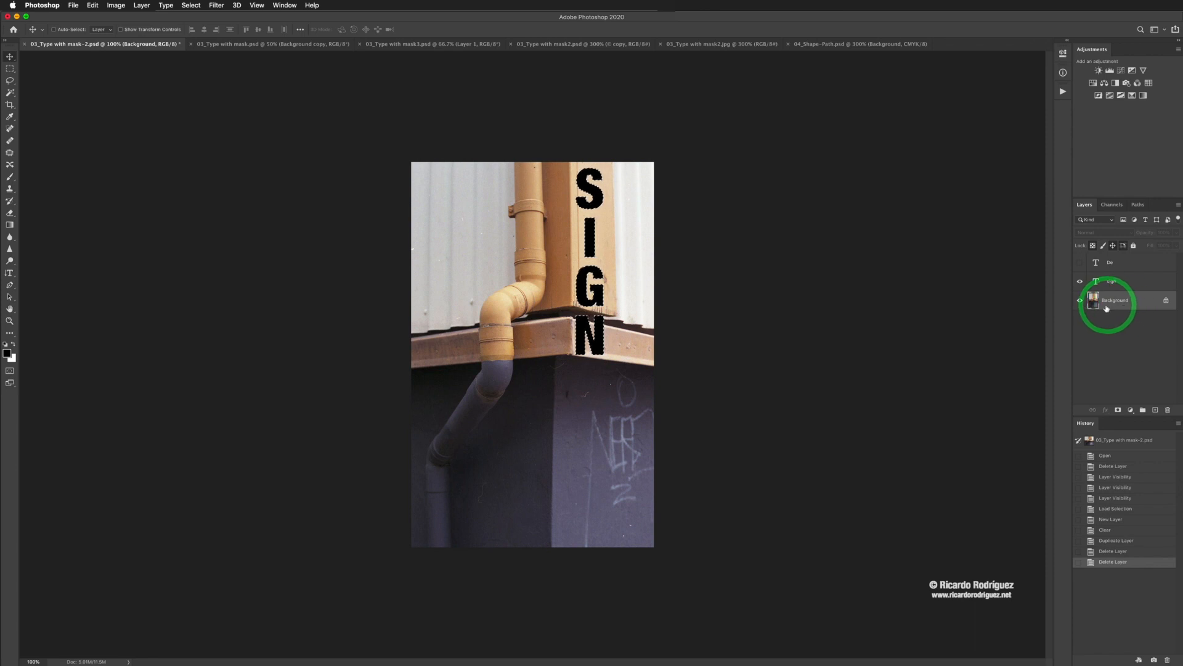
left_click_drag(1128, 305, 601, 227)
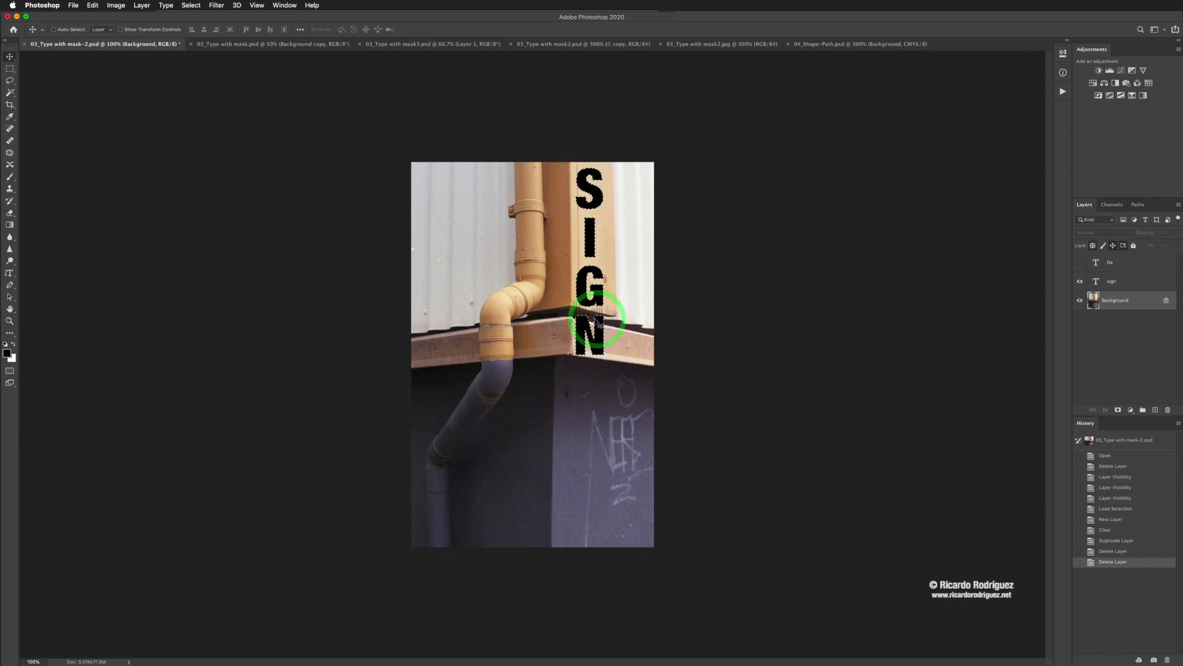
left_click_drag(694, 306, 1134, 310)
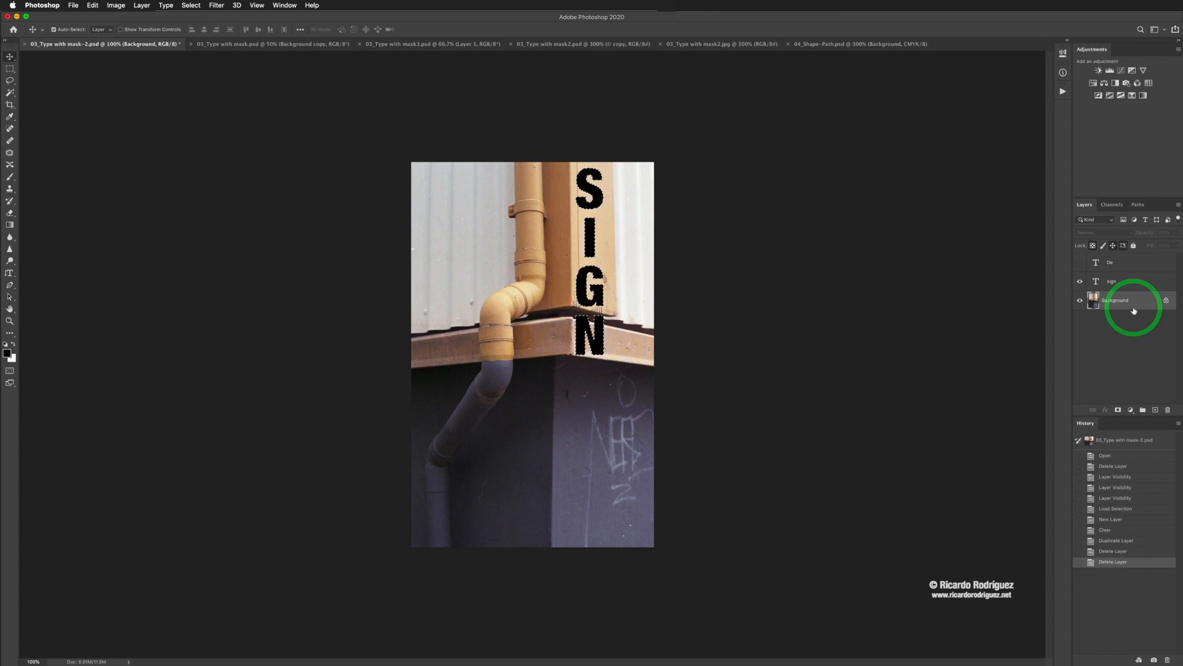
key("super+j")
Hide the sign text layer and move the SIGN-shaped photo copy straight down onto the dark wall below the ledge.
left_click_drag(1134, 310, 1078, 287)
left_click(1078, 284)
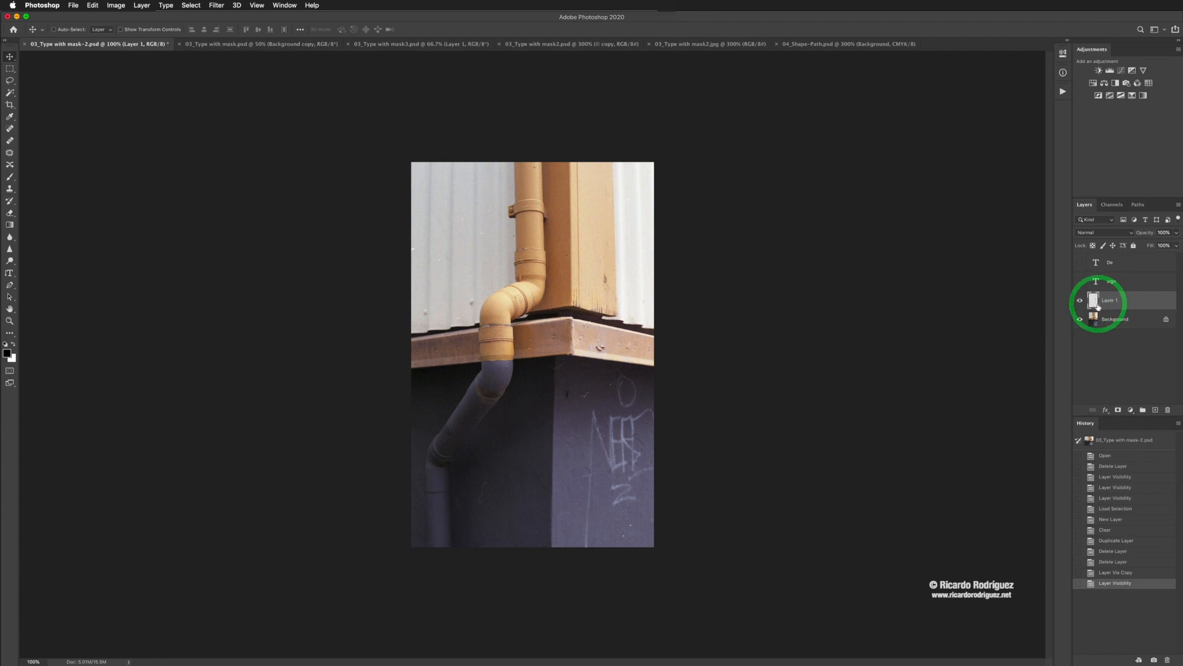
left_click_drag(610, 256, 594, 436)
left_click_drag(602, 388, 590, 398)
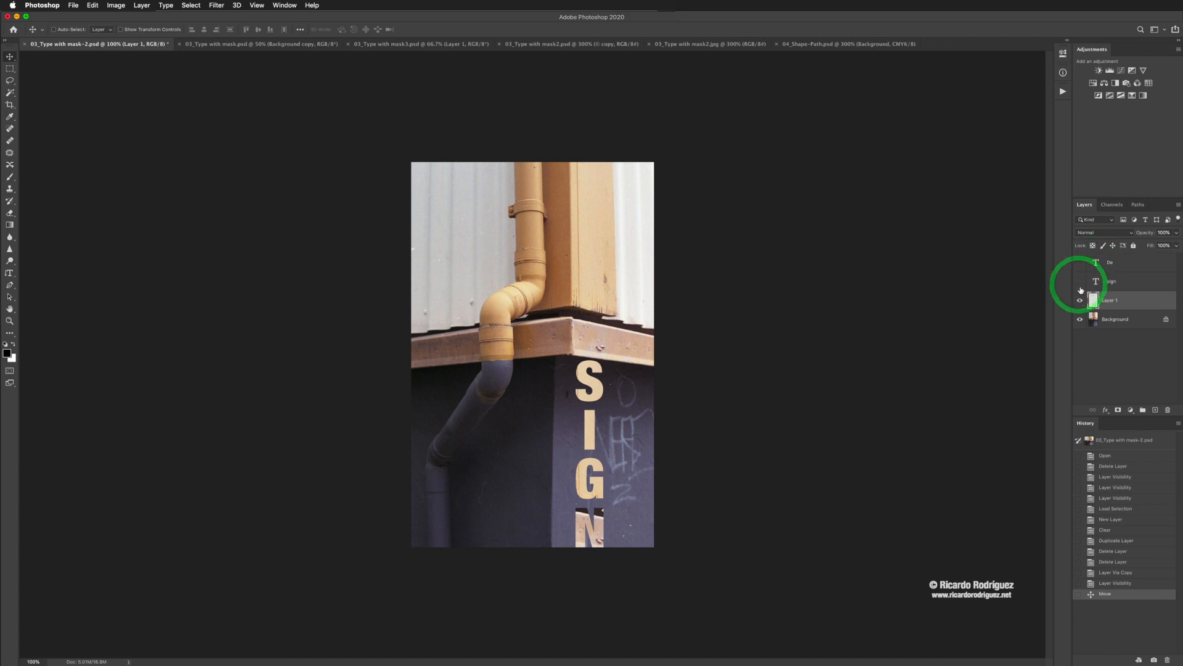
Show the De text layer and move it onto the dark wall just right of the letters I and G.
left_click(1095, 263)
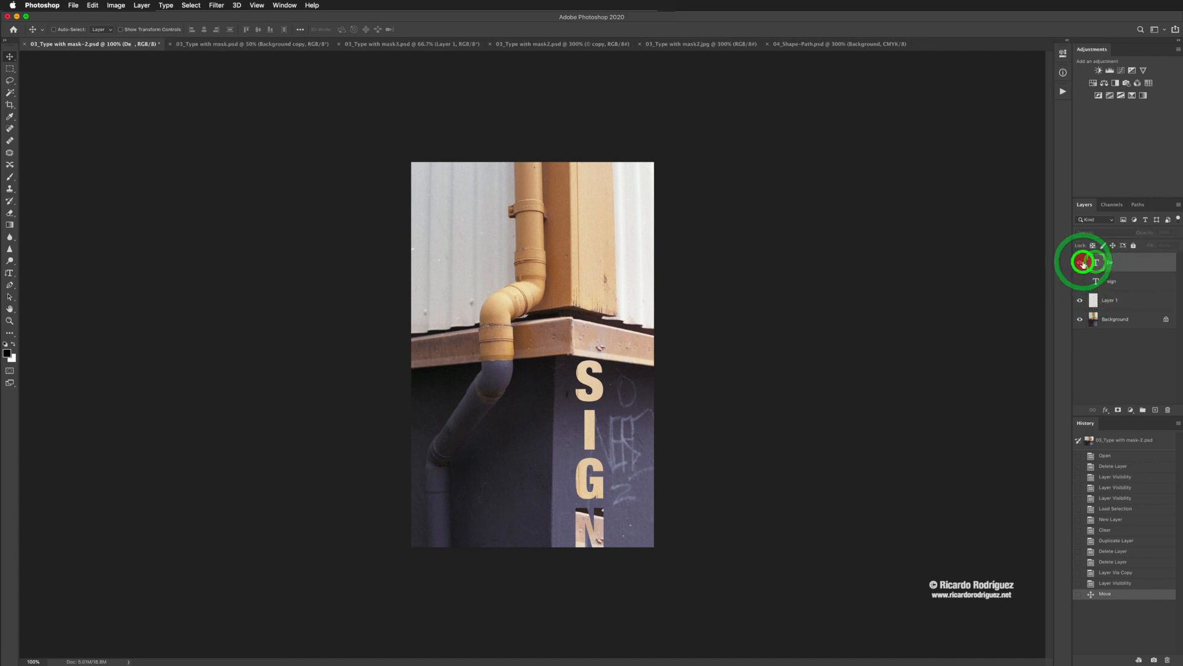
left_click(1079, 262)
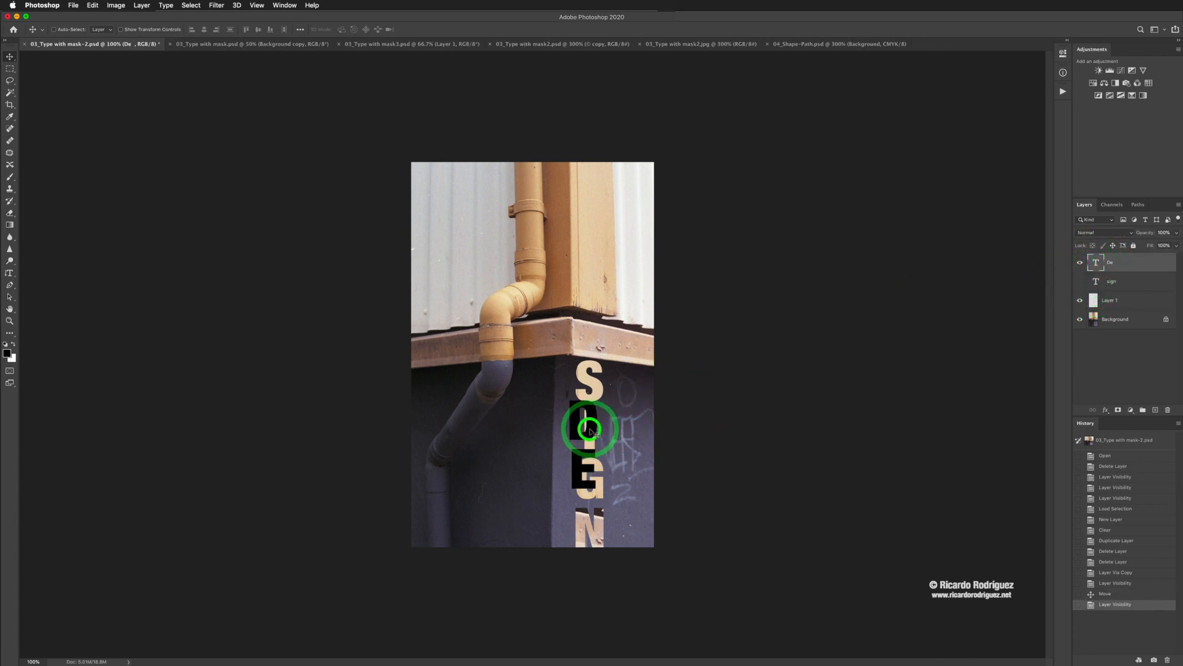
left_click_drag(590, 429, 626, 433)
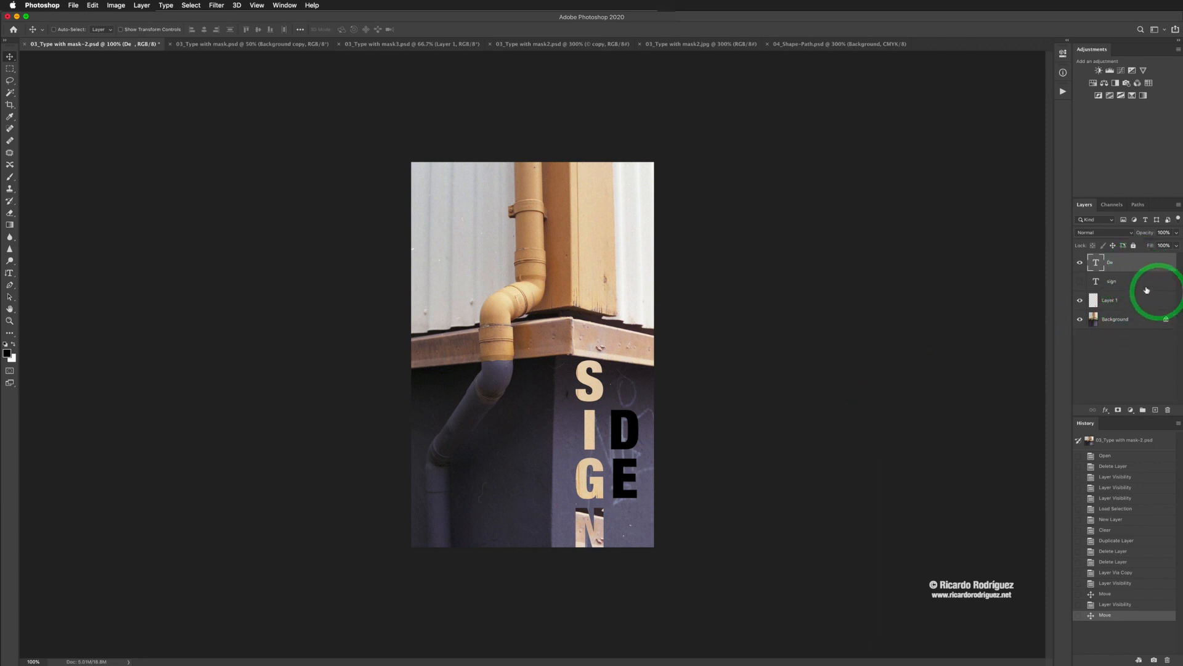
Copy the Background area inside the De letter outlines onto a new layer and hide the De text layer.
left_click(1096, 264, "super")
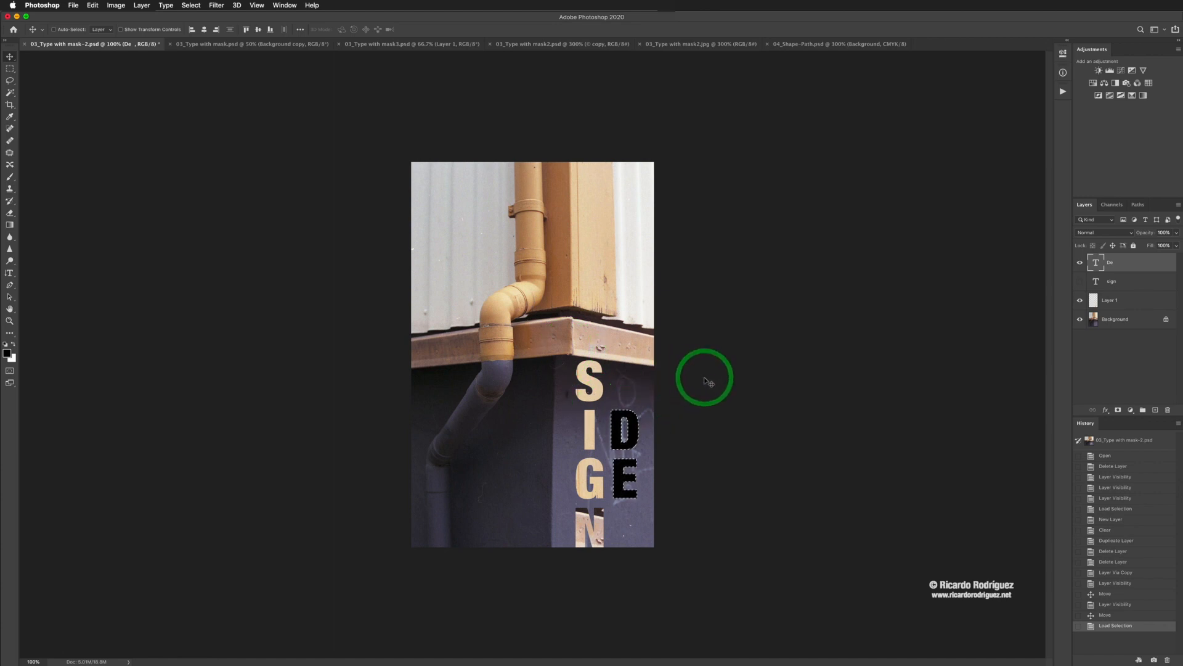
left_click(1098, 322)
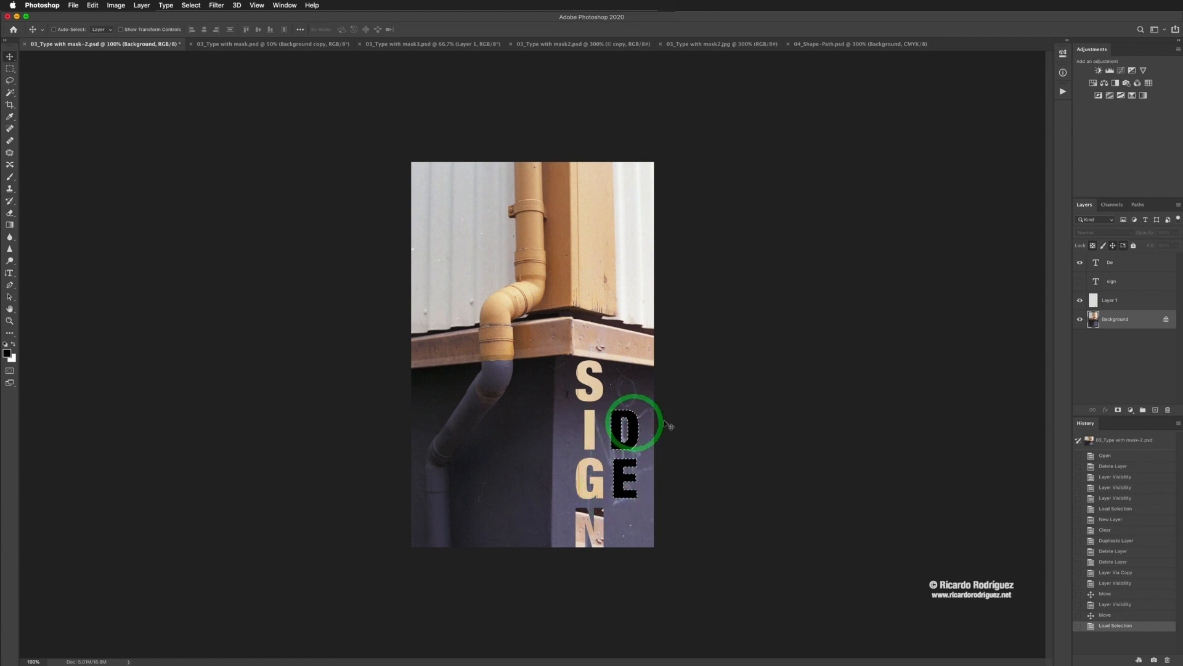
key("super+j")
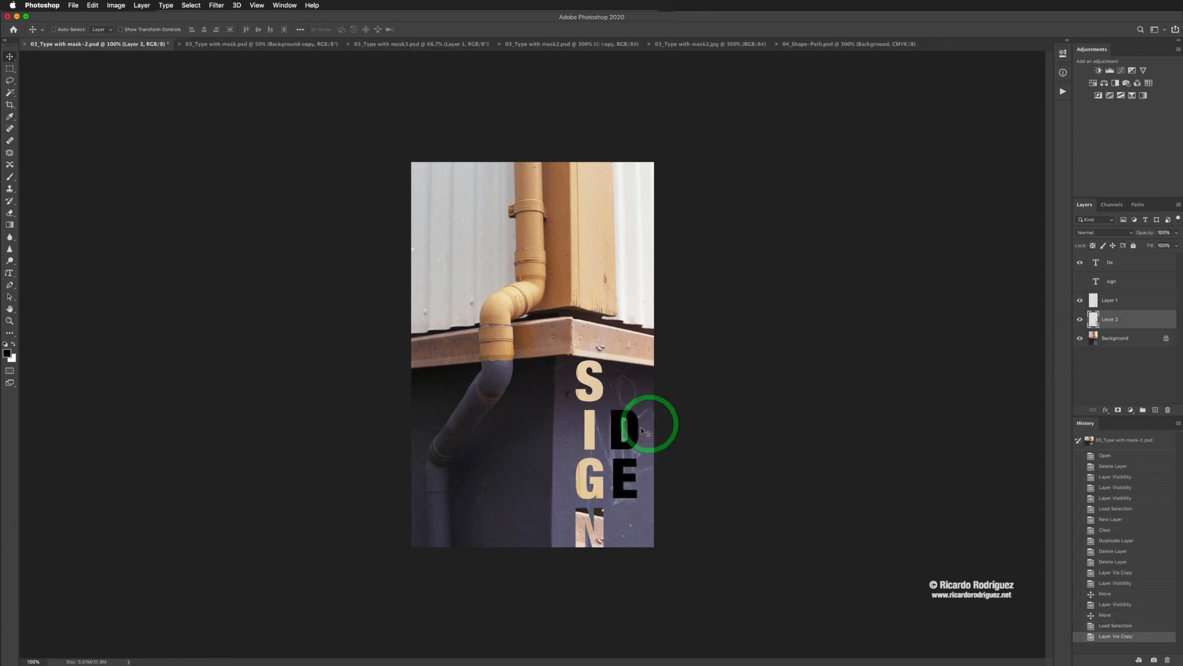
left_click_drag(634, 423, 635, 454)
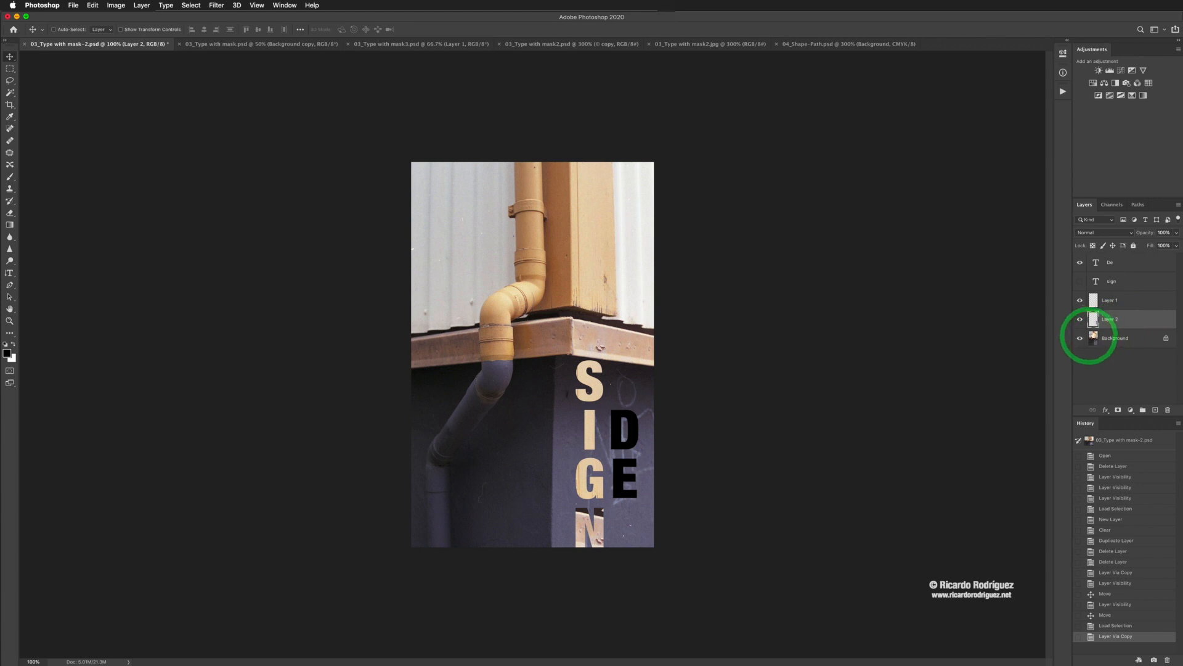
left_click(1080, 264)
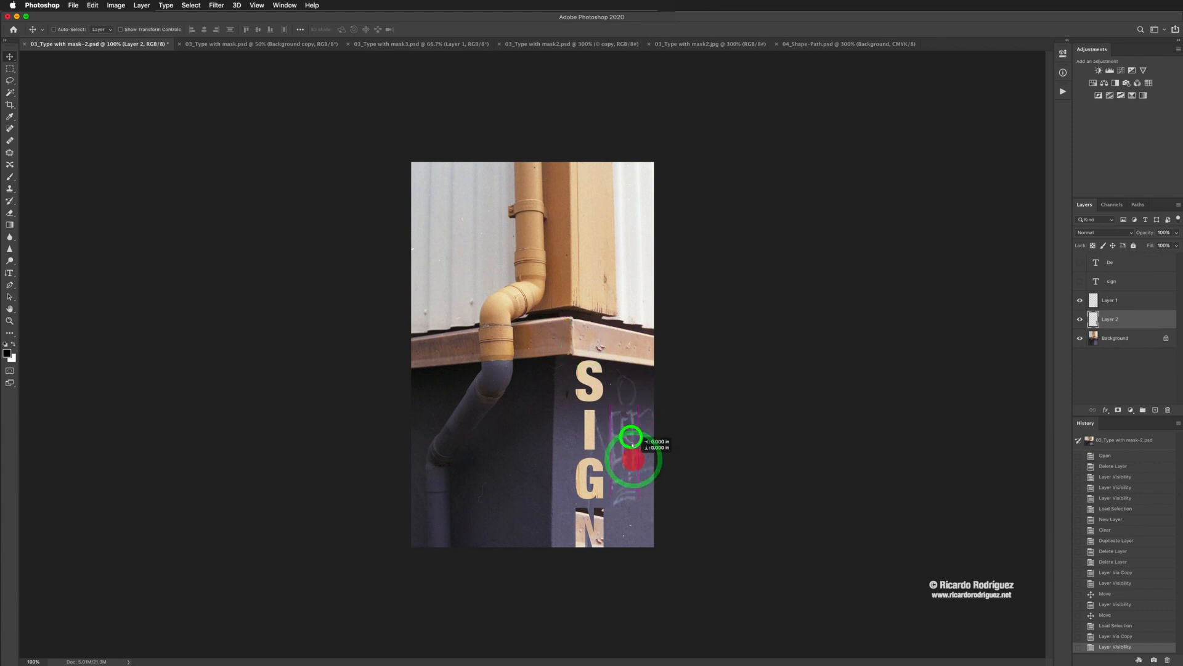
Move the DE-shaped copy up onto the orange wall and shift the SIGN-shaped copy left onto the dark wall under the pipe.
left_click_drag(633, 445, 595, 259)
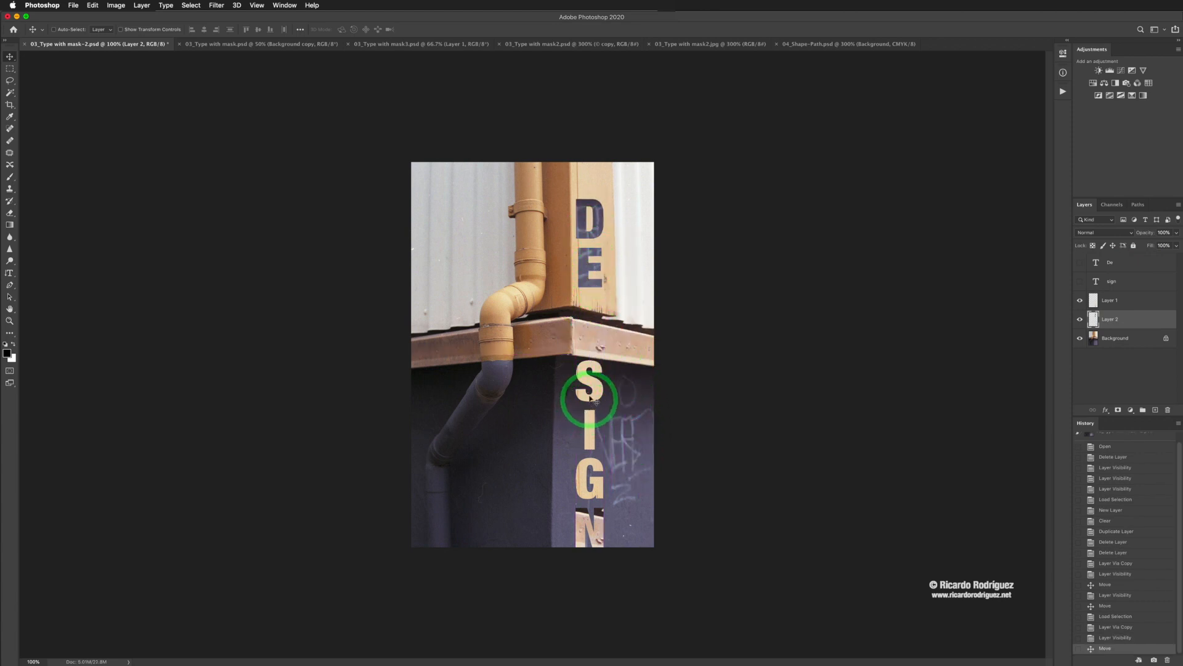
left_click_drag(588, 396, 584, 395)
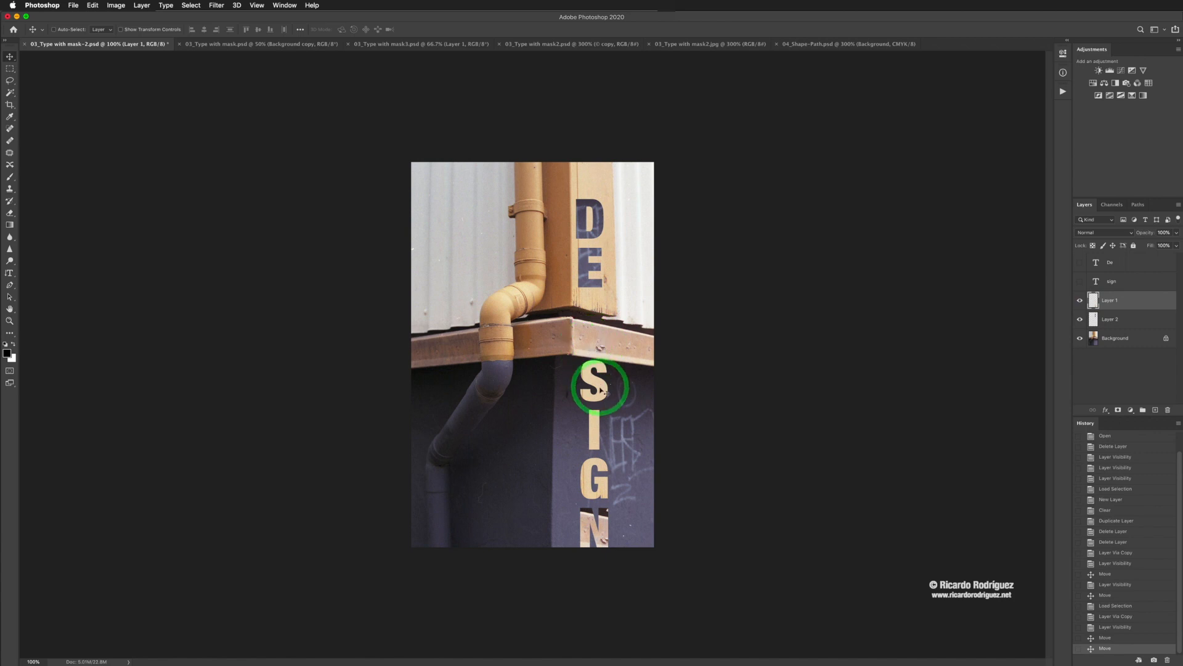
left_click_drag(590, 382, 458, 378)
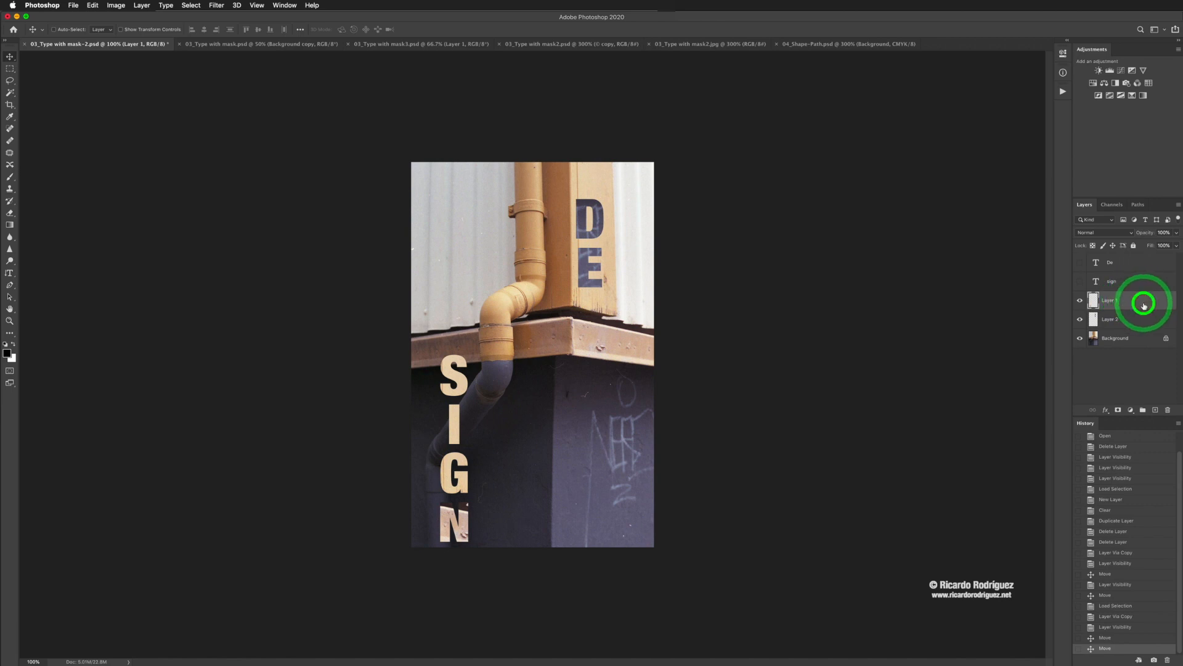
Delete both letter-shaped photo layers and both text layers, keeping only the Background layer.
key("Delete")
key("Delete")
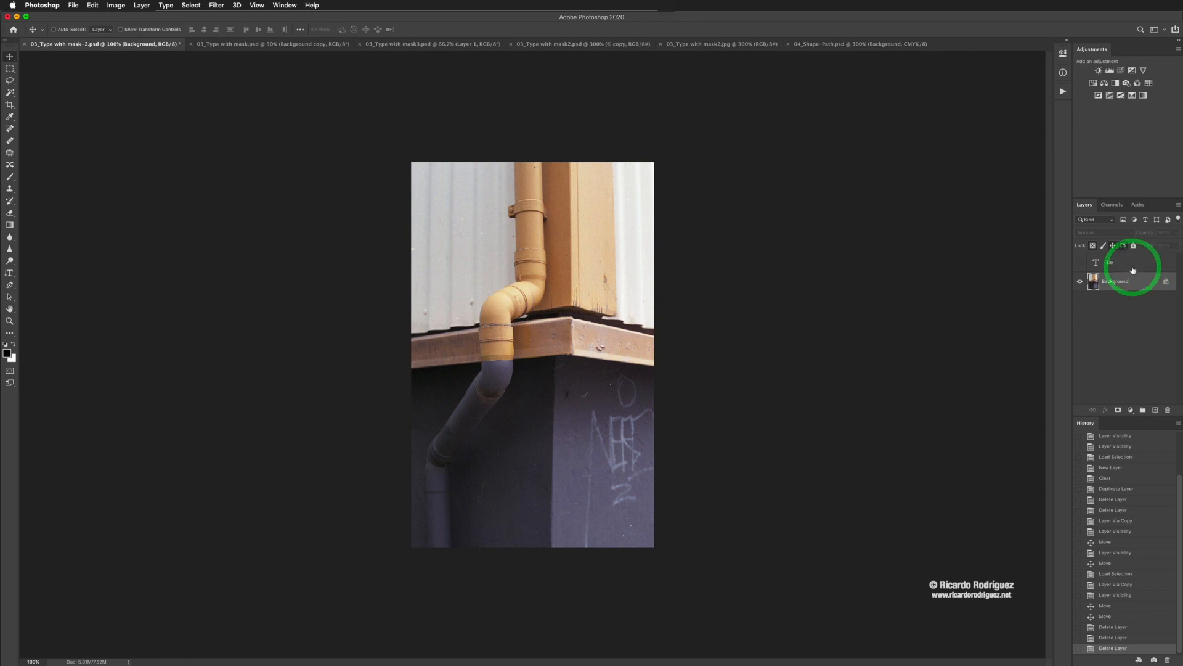
key("Delete")
key("Delete")
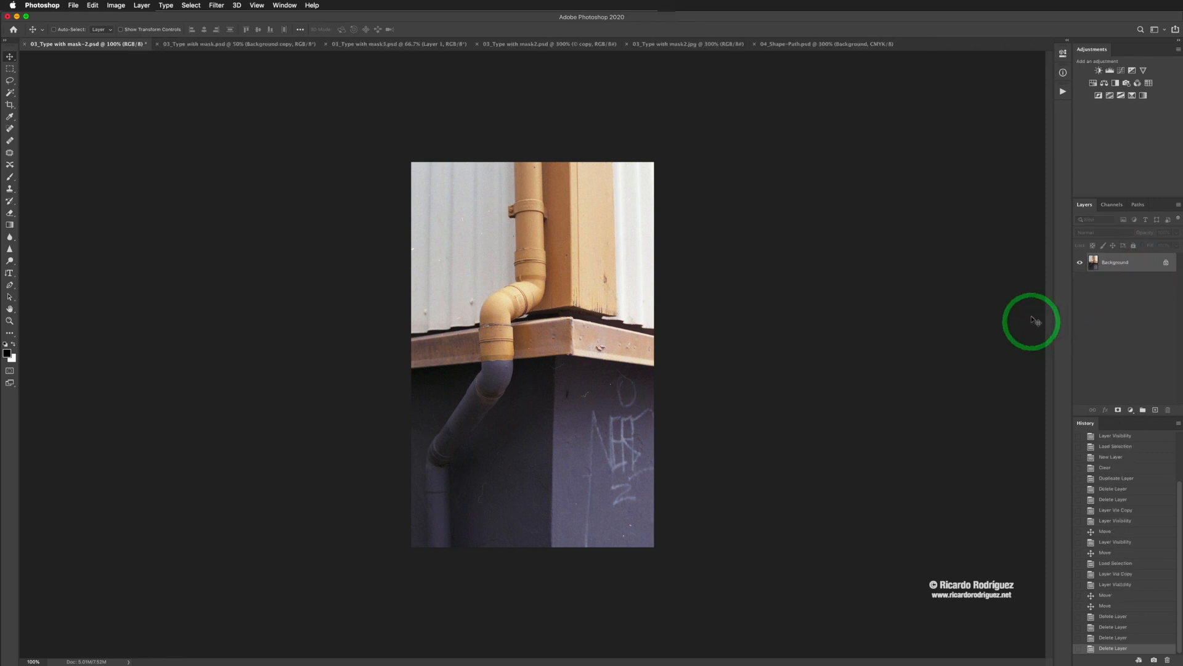
Make a vertical type mask selection reading OUO9UEO down the building's corner with the Vertical Type Mask Tool.
left_click(9, 273)
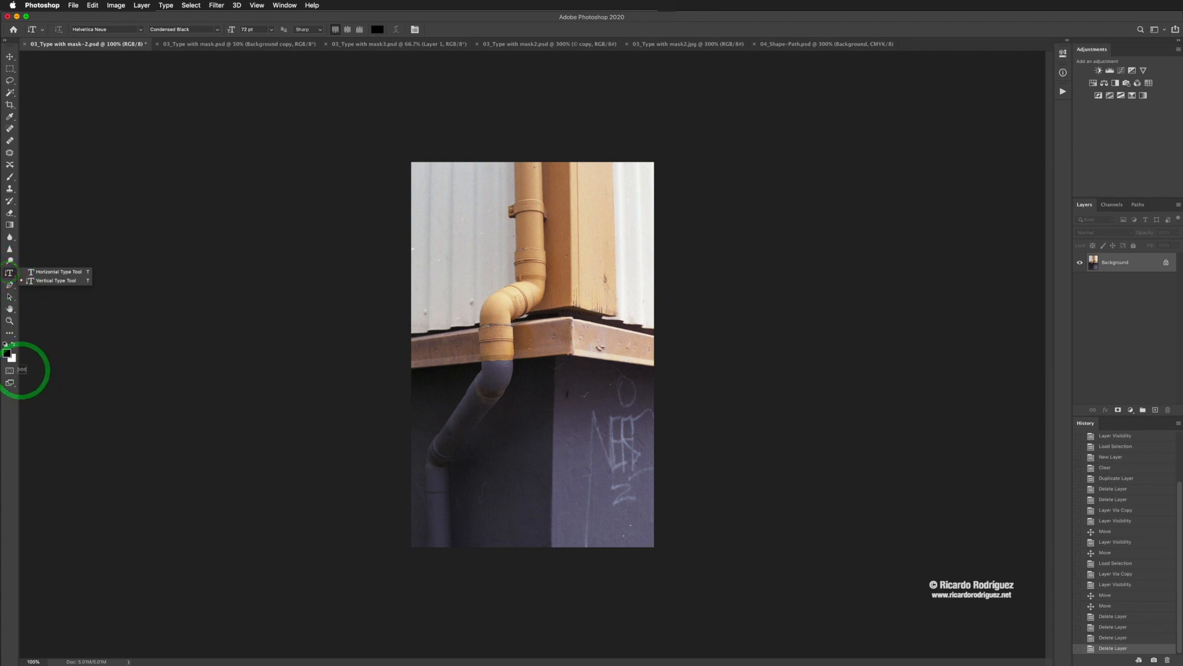
left_click(10, 333)
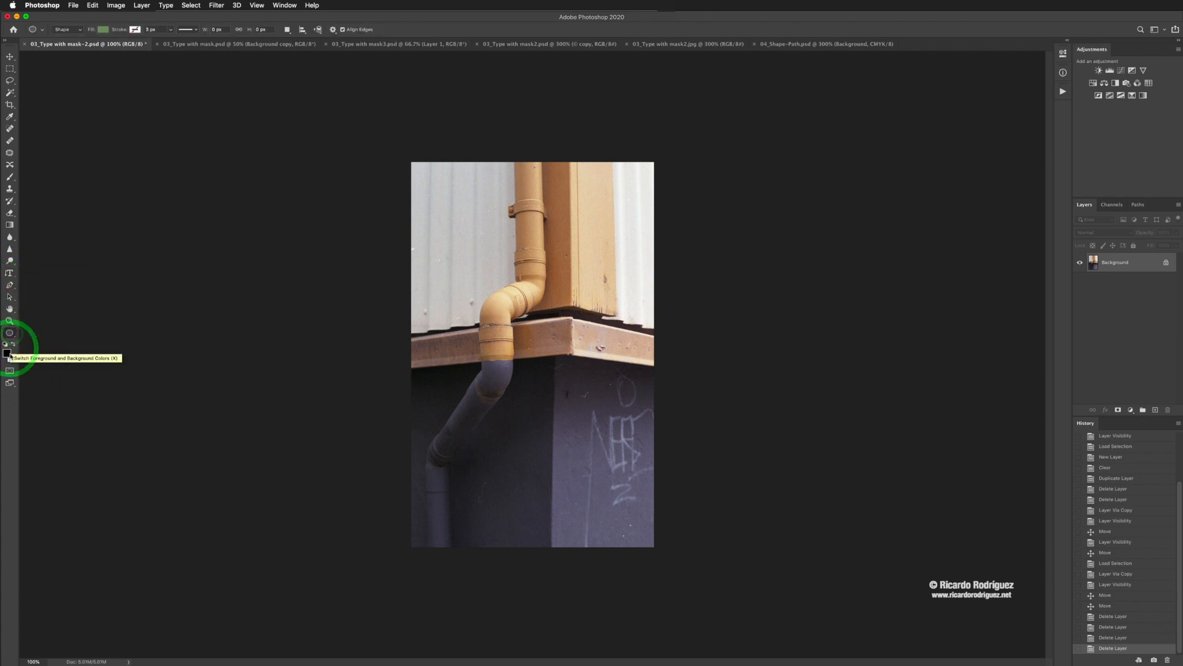
right_click(11, 337)
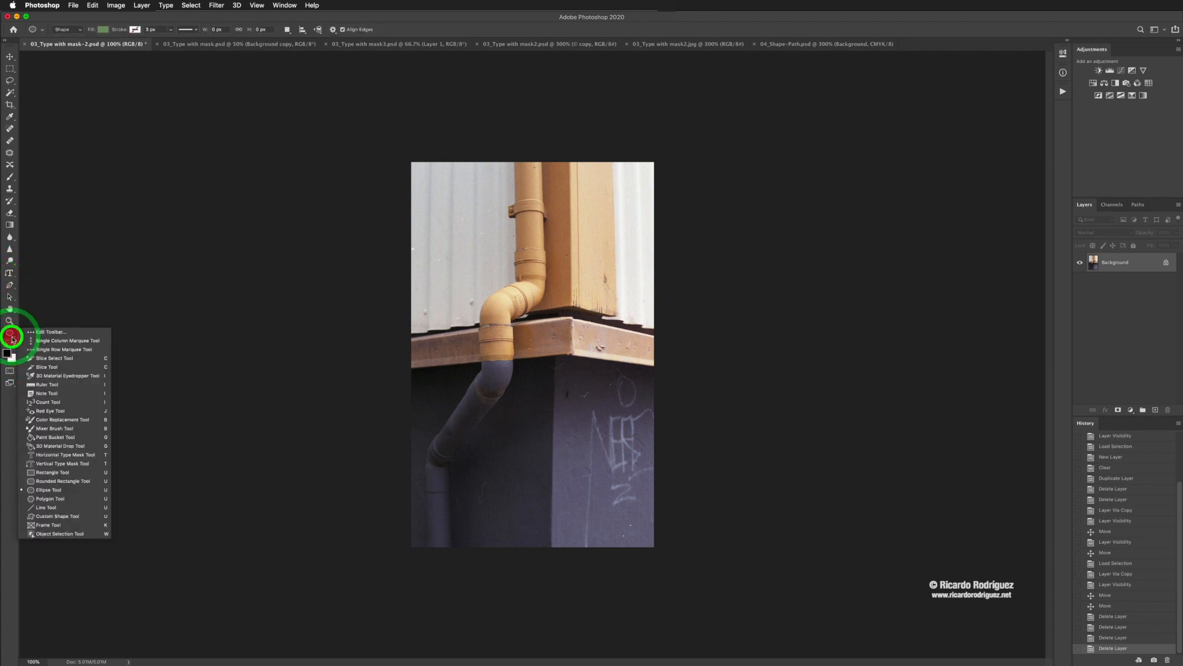
left_click_drag(12, 338, 59, 466)
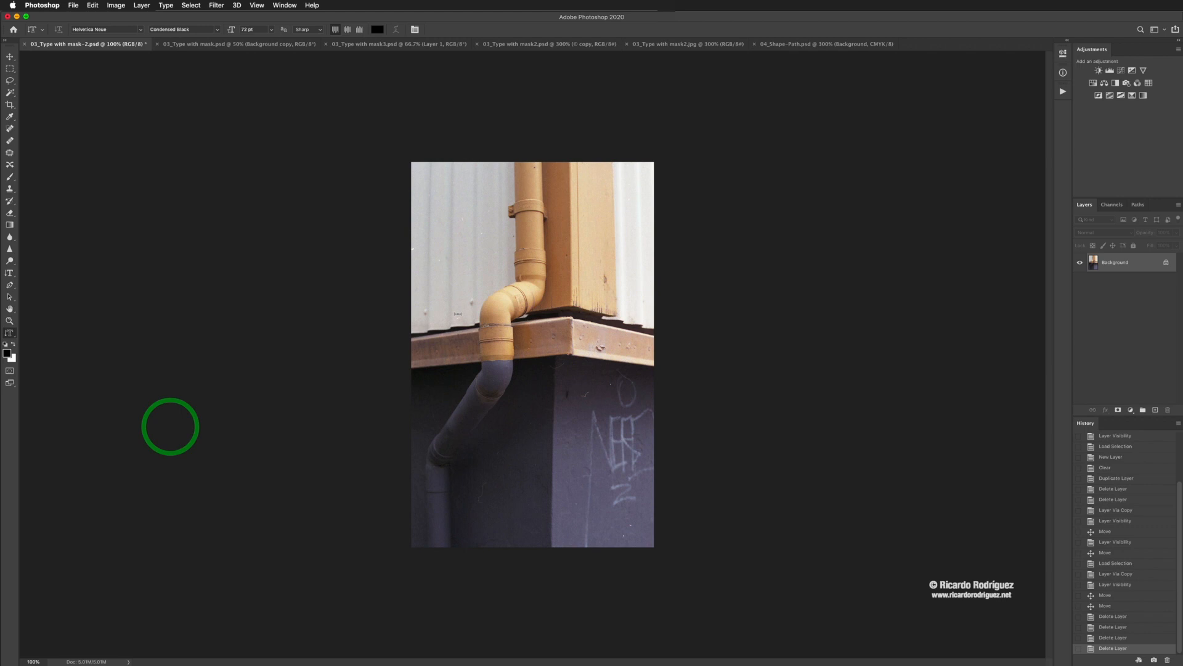
left_click(585, 222)
type("OUO9UEO")
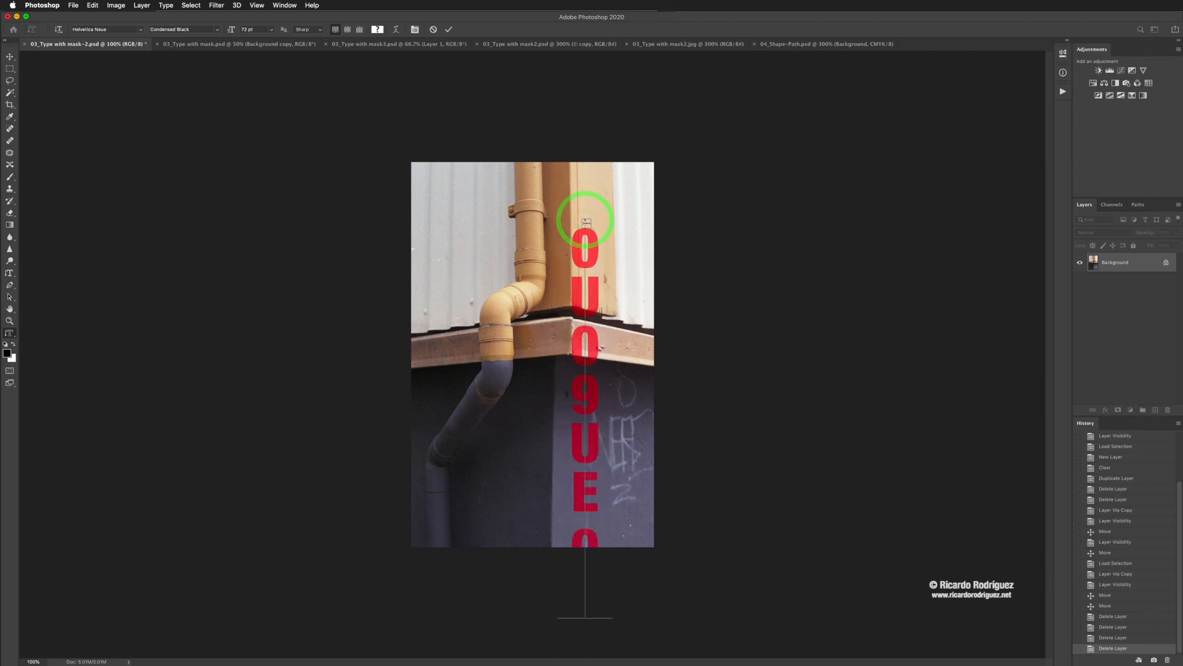
left_click(449, 29)
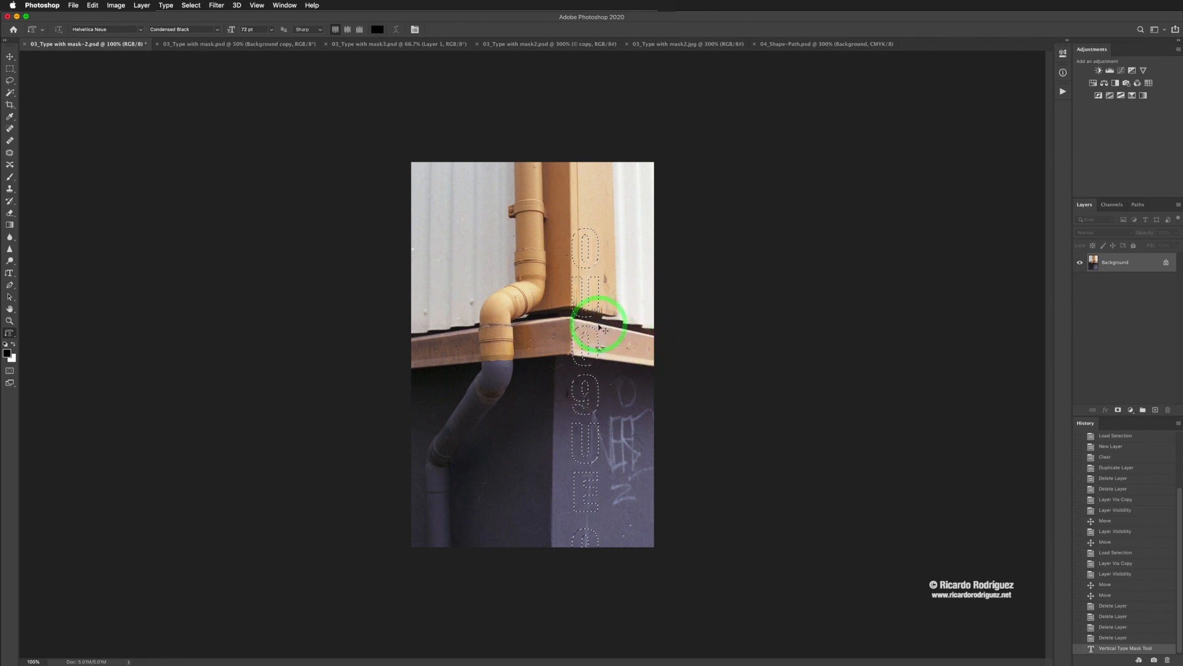
Try moving the pixels inside the vertical letter selection up and to the right, undo the move, and deselect.
left_click_drag(616, 284, 615, 282)
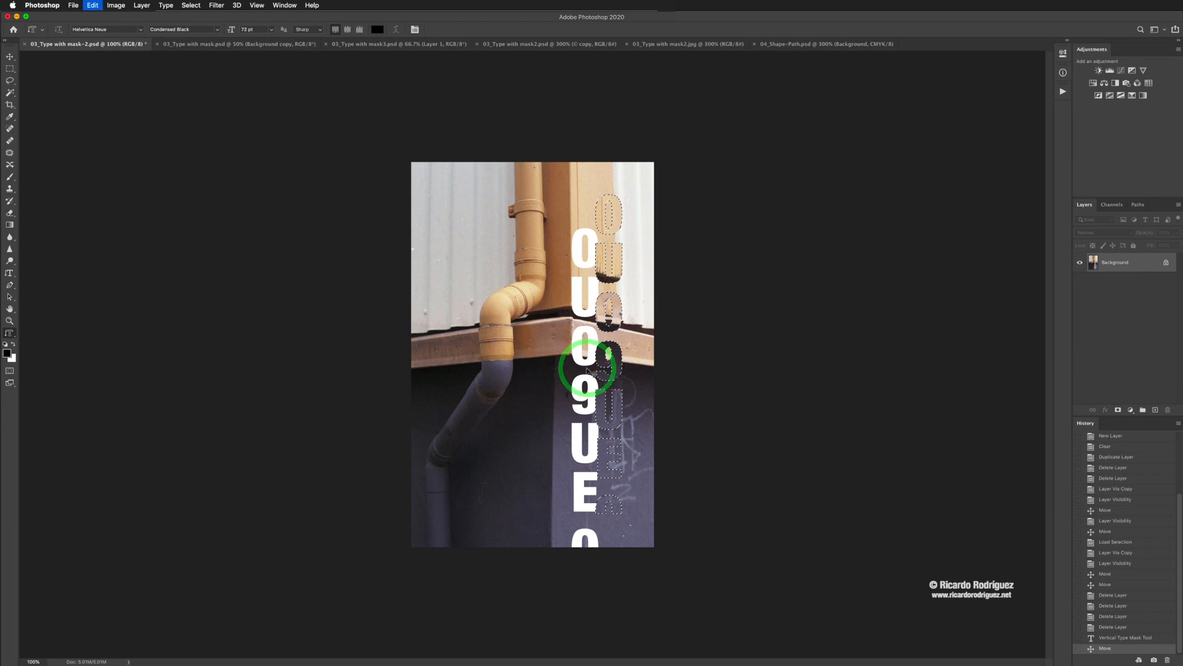
key("super+z")
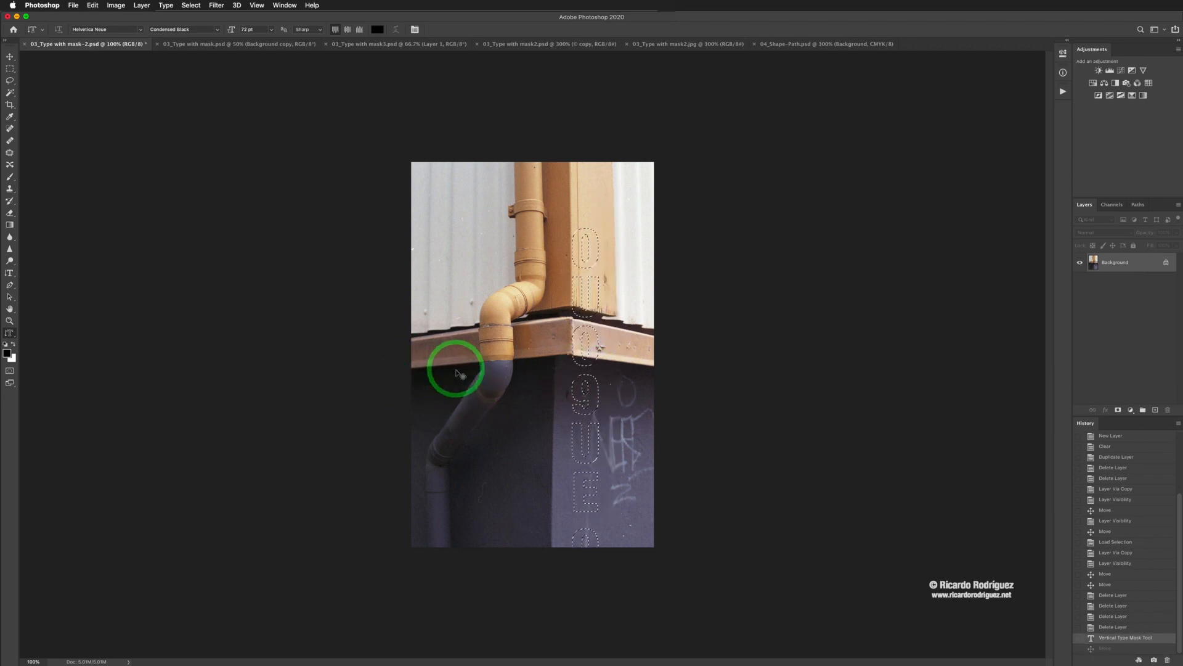
key("super+d")
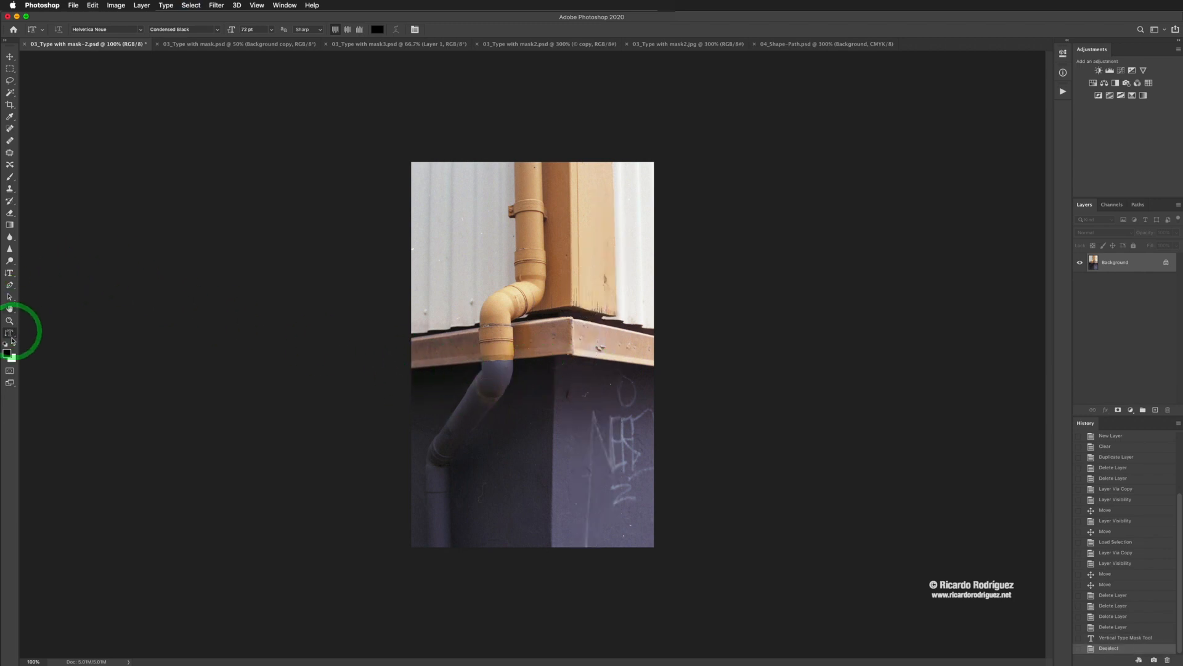
Make a horizontal type mask selection reading HGGHGRH across the pipe and orange wall, and deselect it.
left_click(10, 334)
left_click_drag(12, 338, 68, 457)
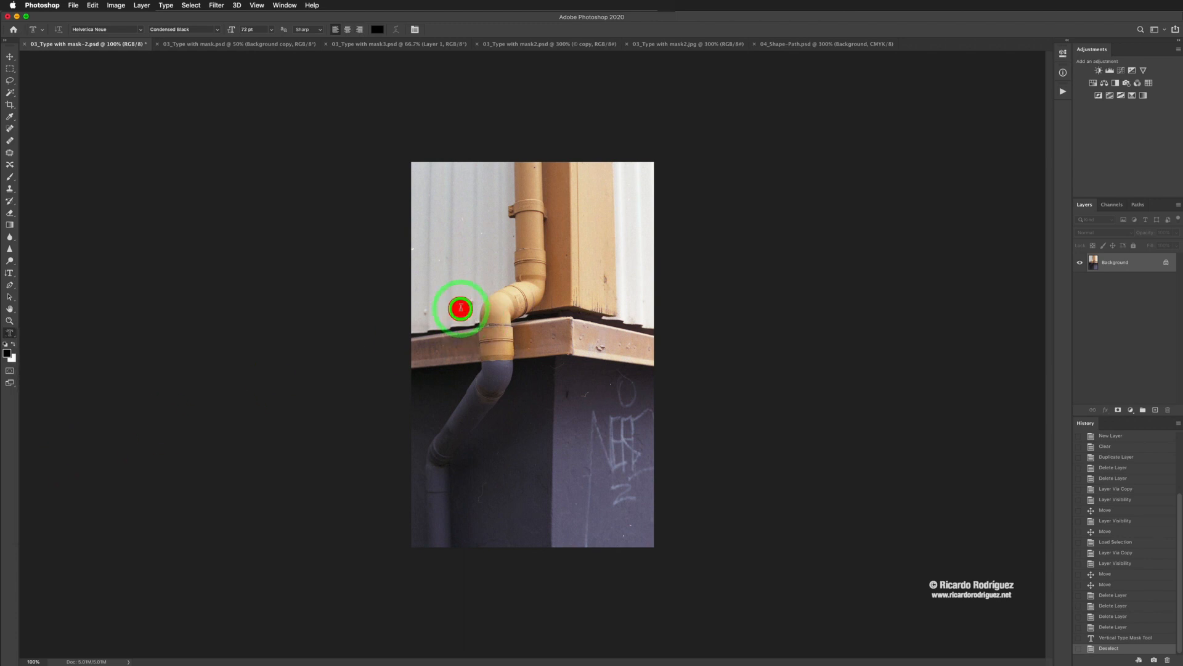
left_click(461, 308)
type("HGGHGRH")
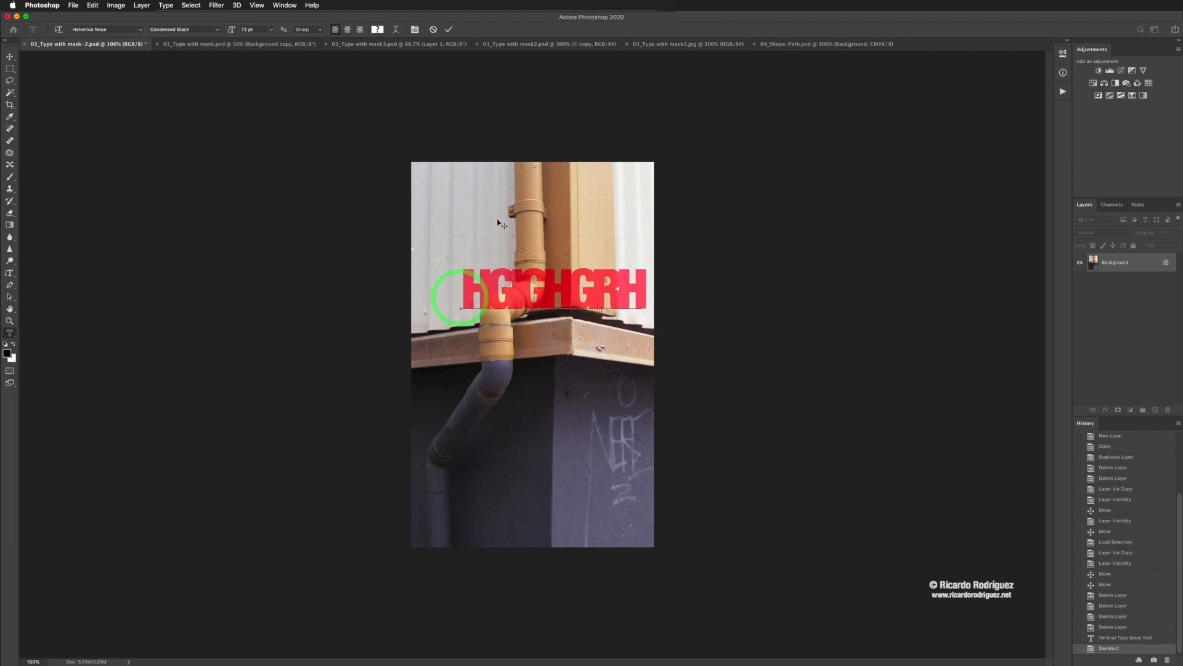
left_click(448, 29)
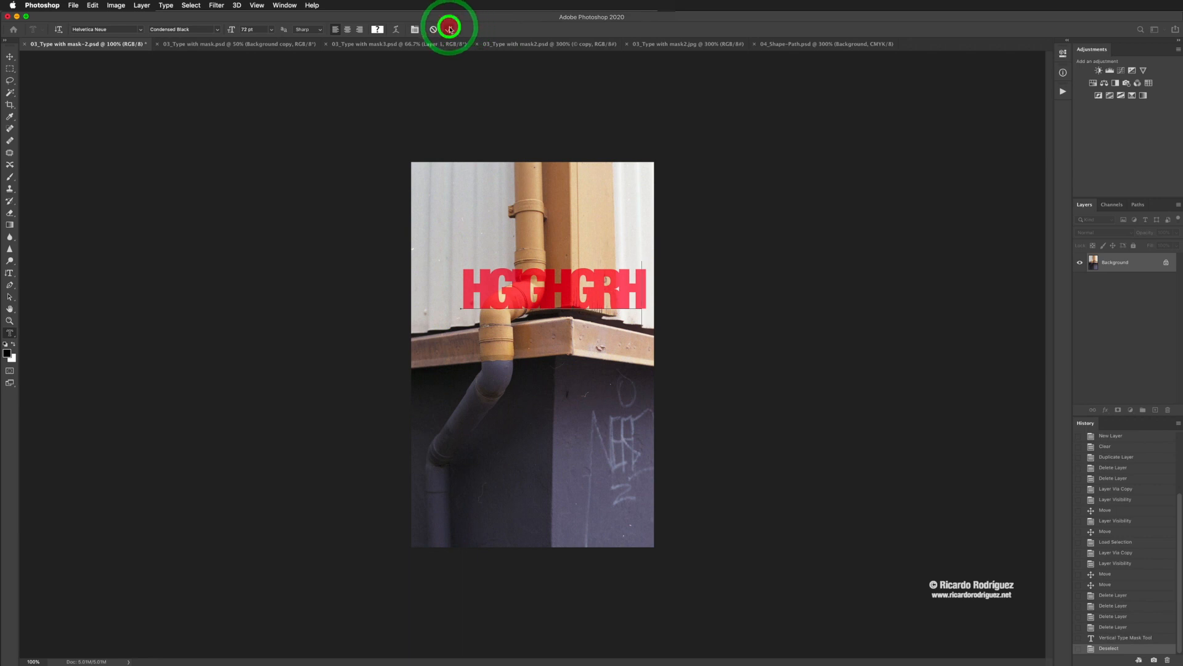
left_click(619, 186)
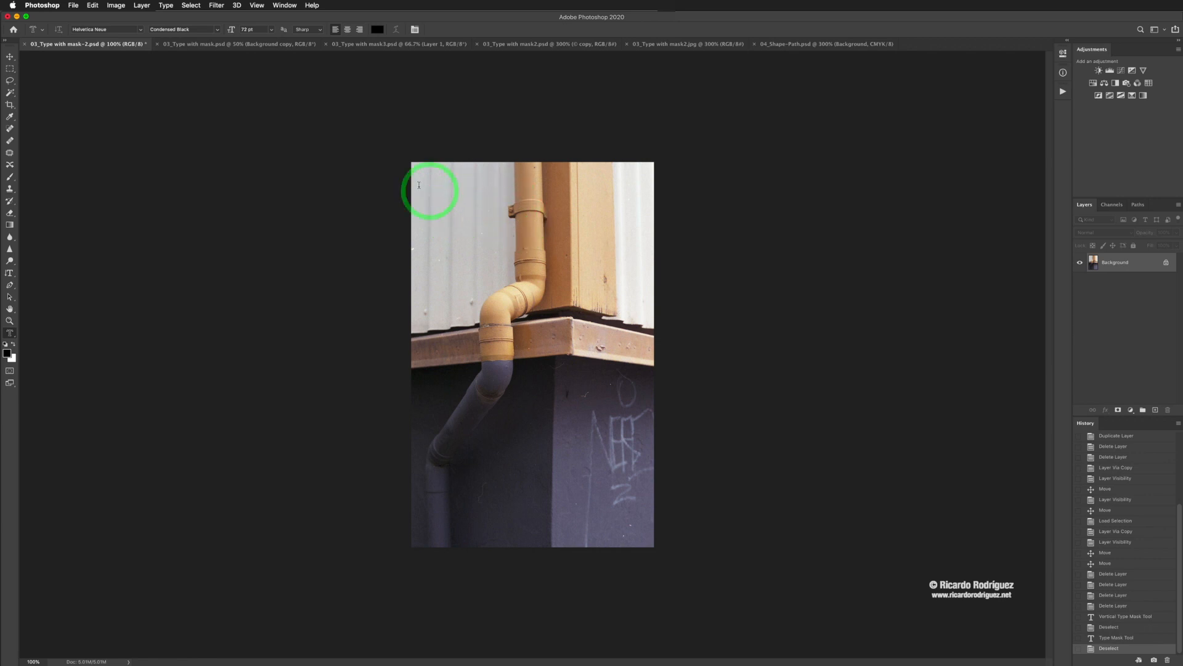
Switch to the 03_Type with mask.psd document and delete its masked Background copy layer.
left_click(238, 47)
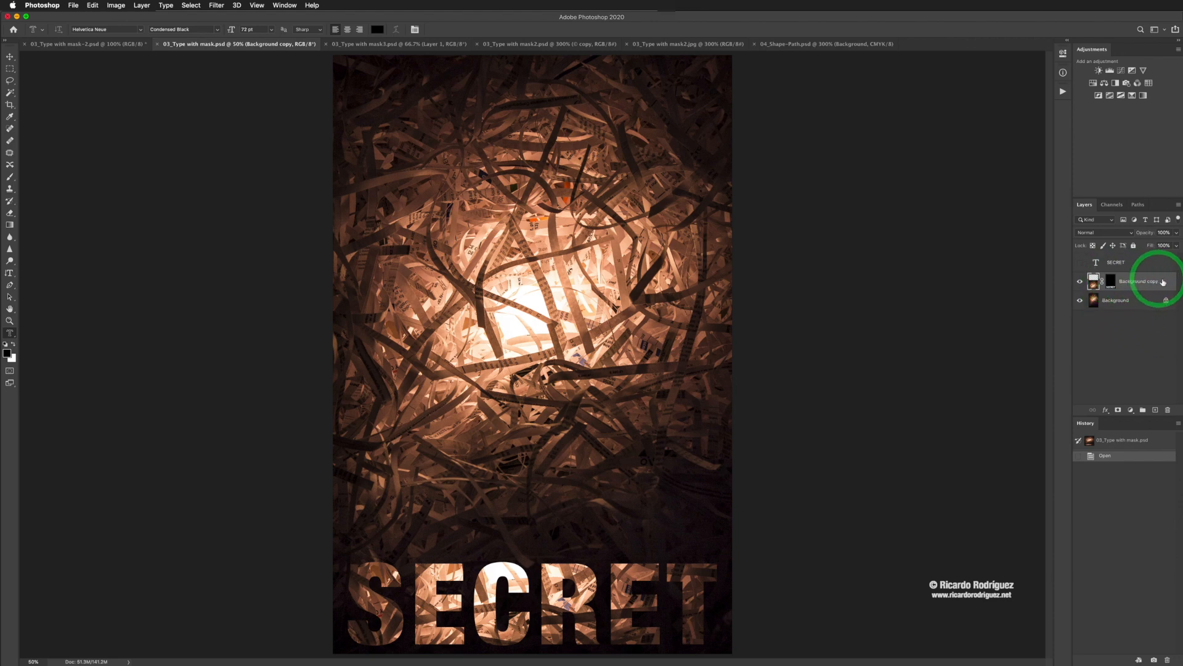
key("v")
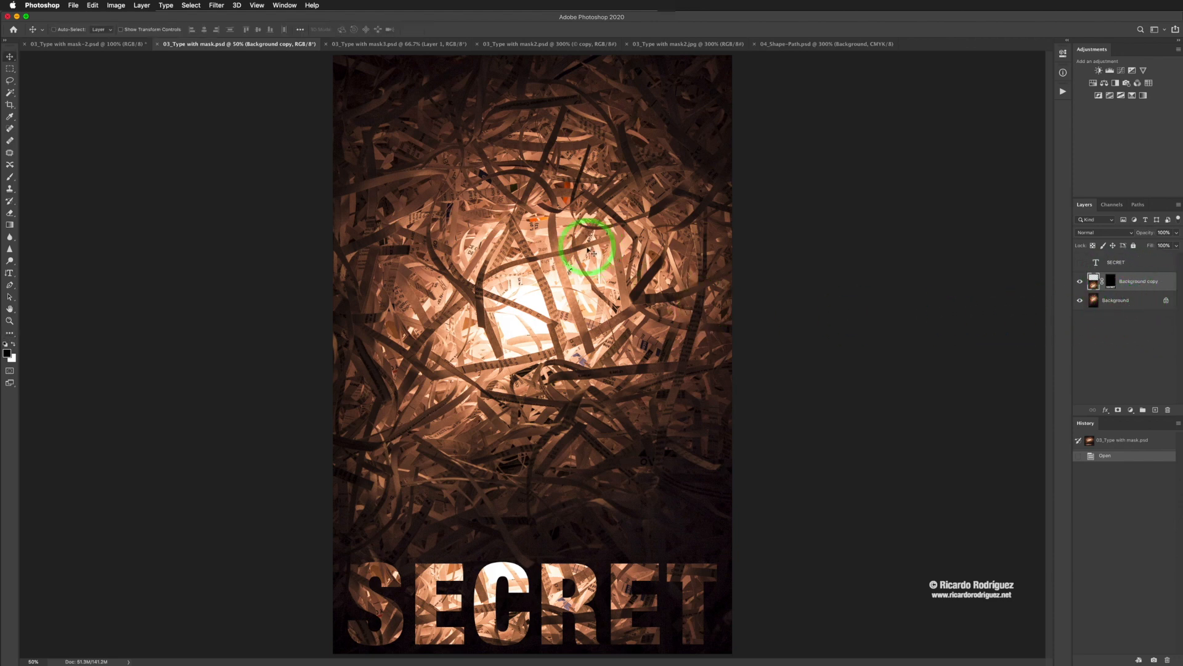
left_click(582, 305)
left_click_drag(1143, 285, 1164, 407)
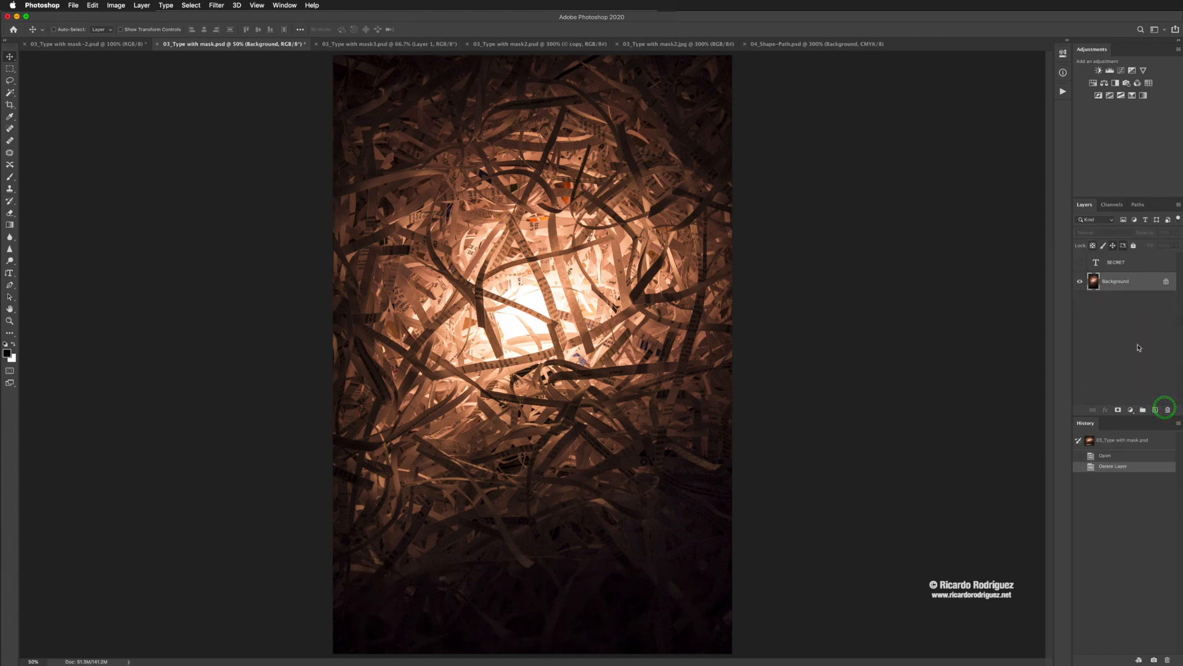
Duplicate the Background layer of the shredded-paper photo.
left_click(1137, 283)
key("super")
key("super+j")
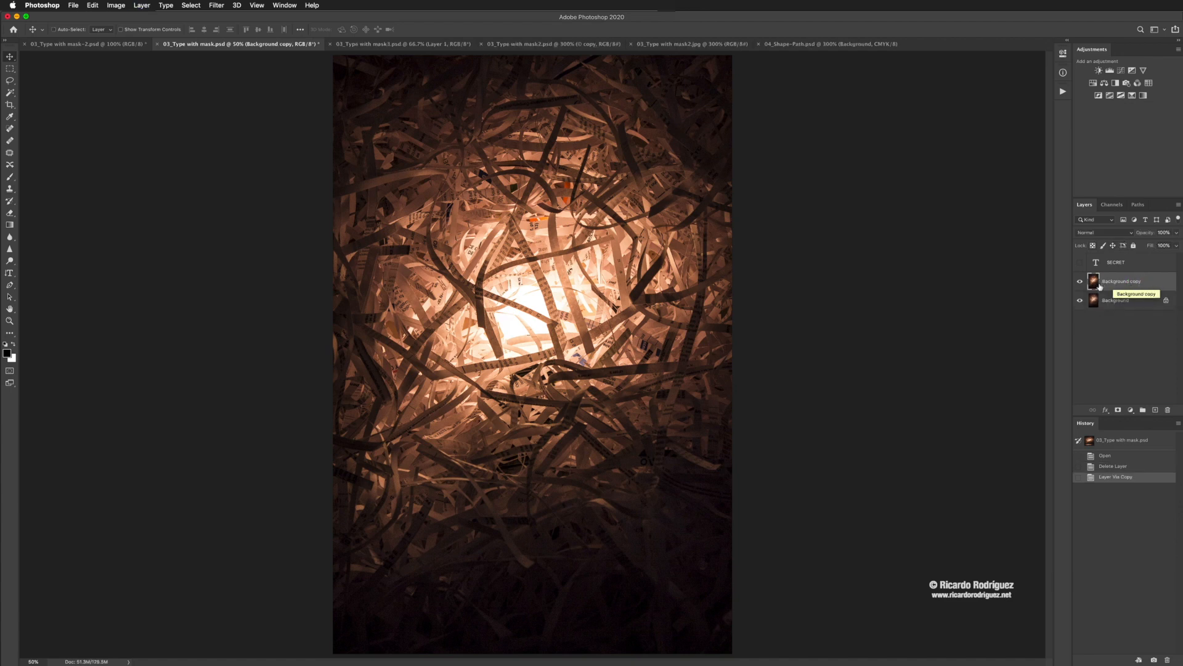
Show the SECRET text layer and move it down over the bright centre of the photo.
left_click(1079, 264)
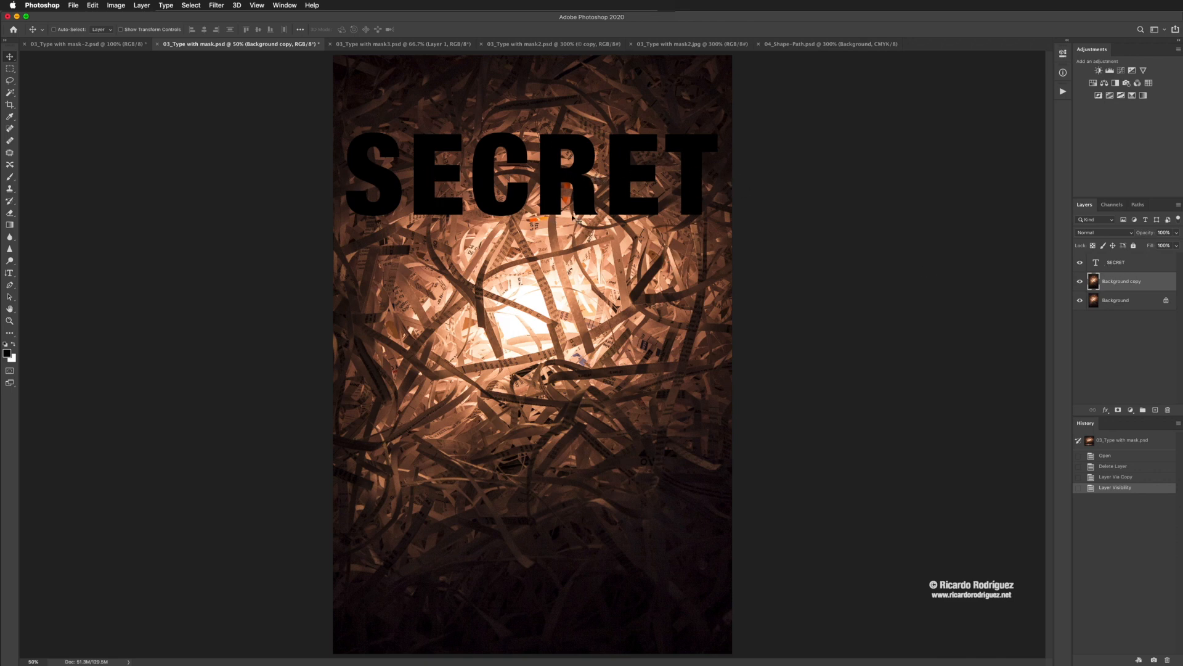
left_click_drag(547, 188, 547, 238)
key("super+z")
left_click(1131, 263)
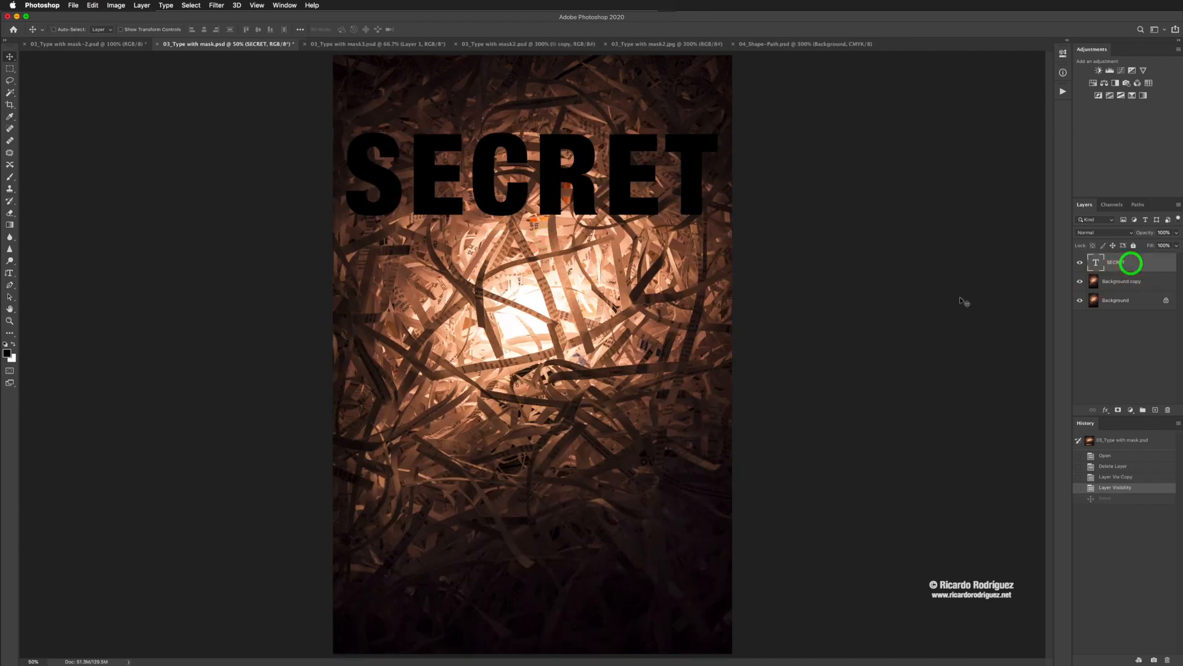
left_click_drag(477, 184, 491, 339)
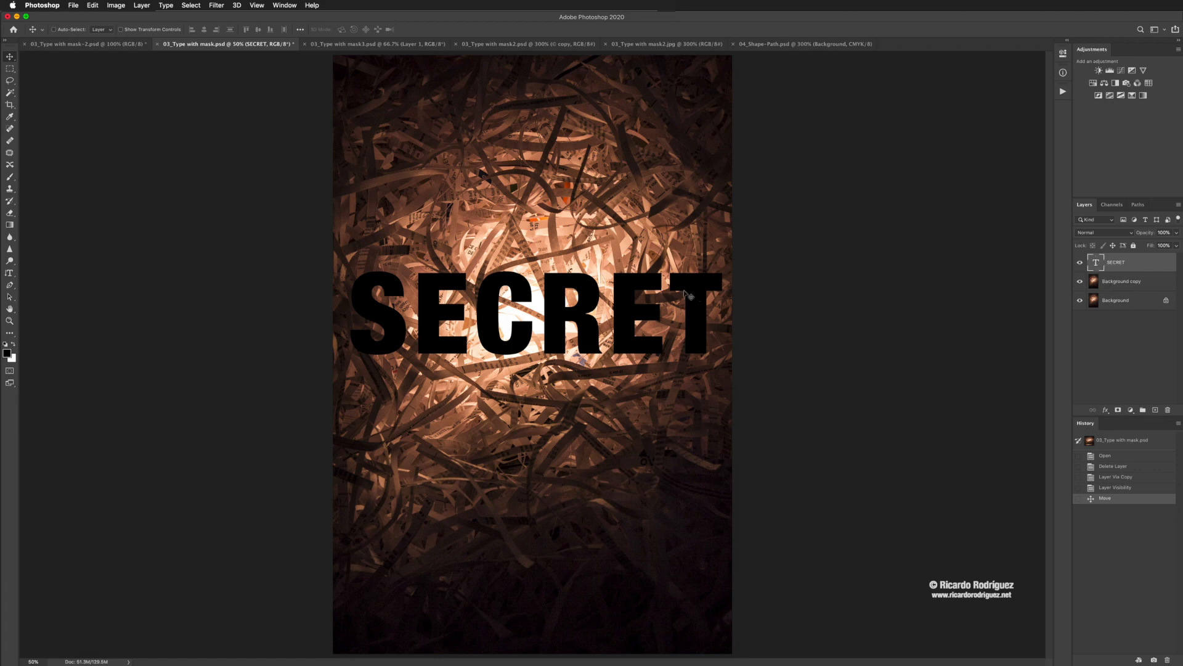
Load the SECRET text outlines as a selection and add them as a layer mask to the Background copy layer.
left_click(1095, 263, "super")
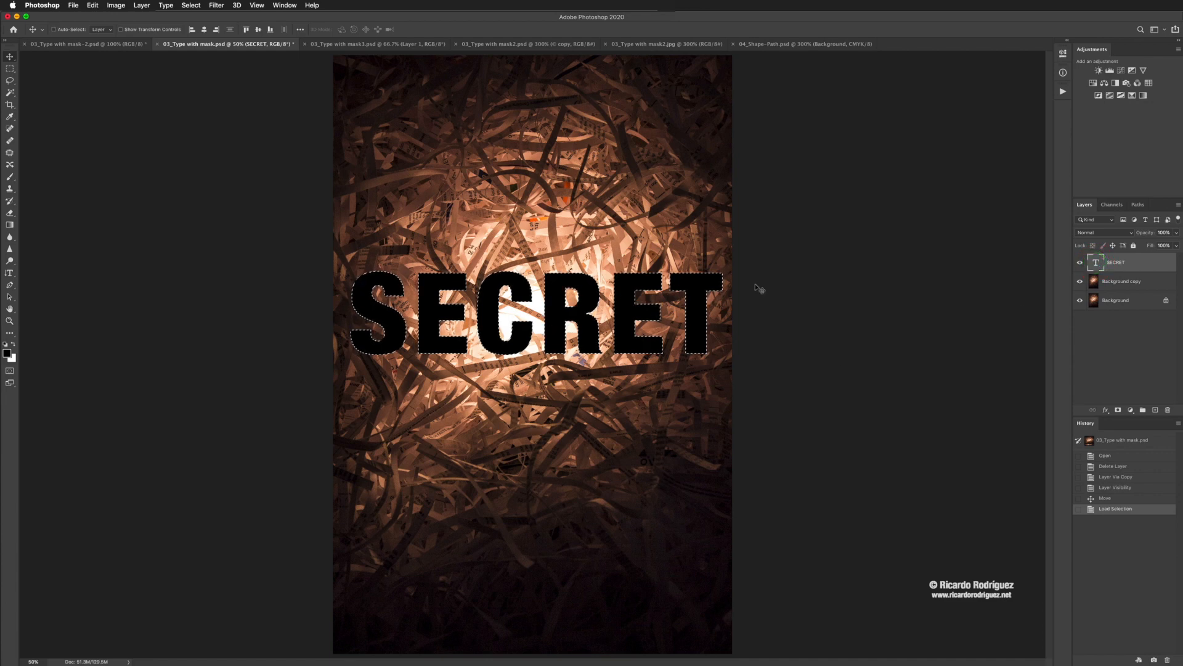
left_click(1125, 284)
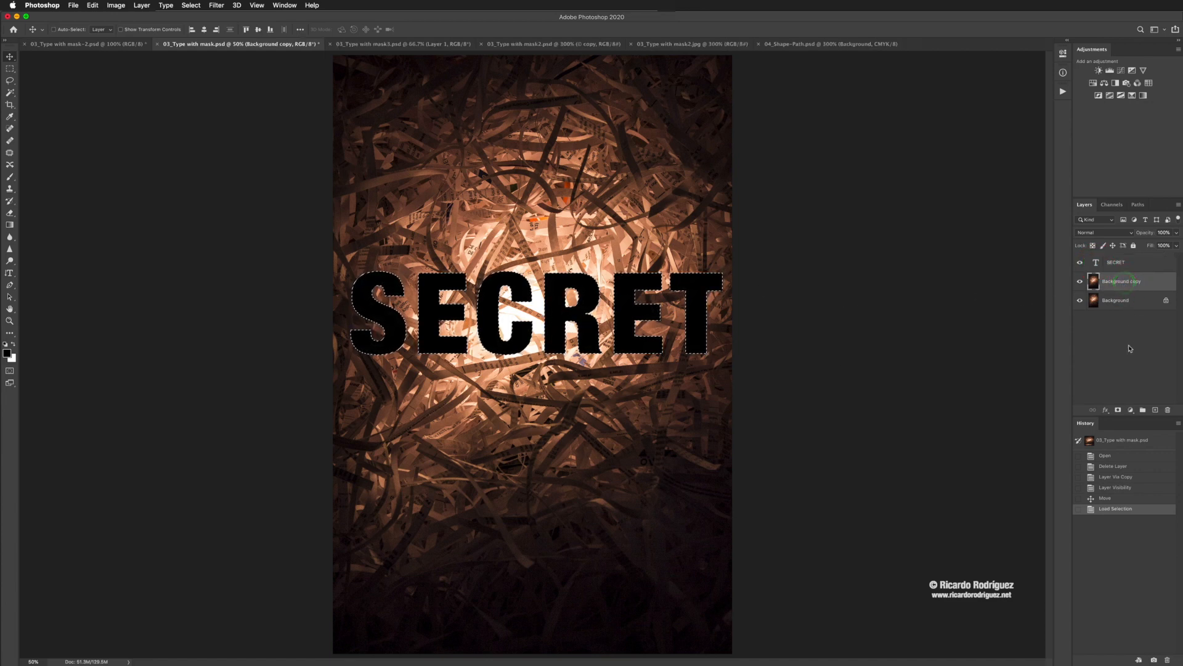
left_click(1118, 409)
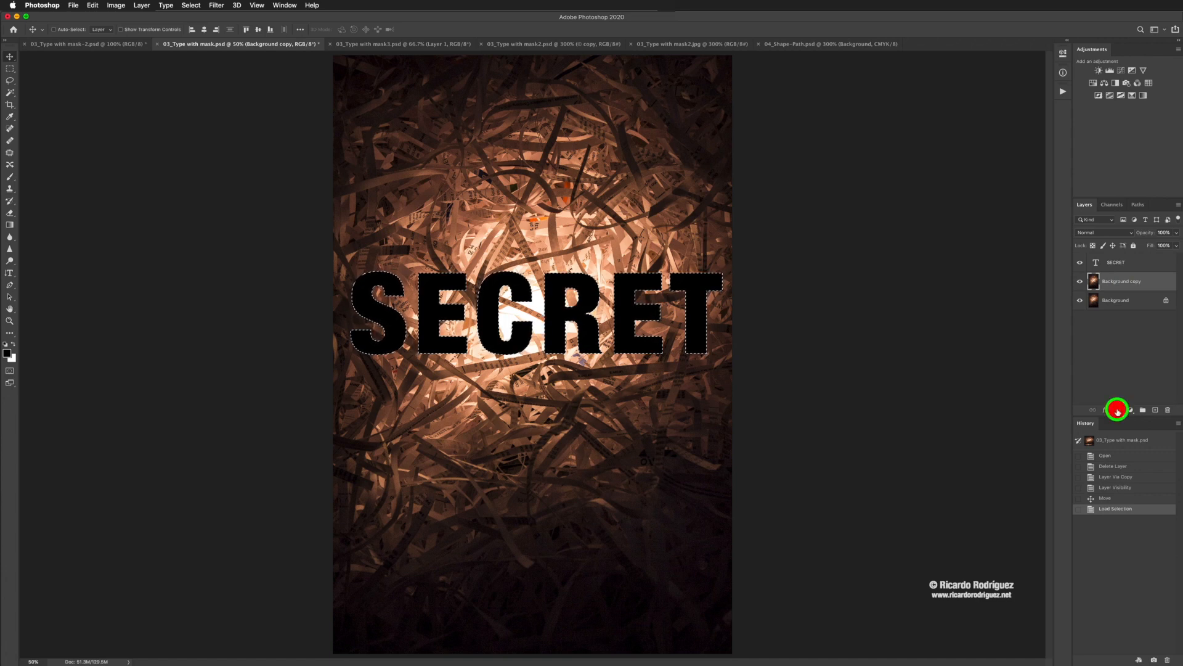
Hide the SECRET text layer and move the masked Background copy straight down onto the dark lower part of the photo.
left_click(1080, 262)
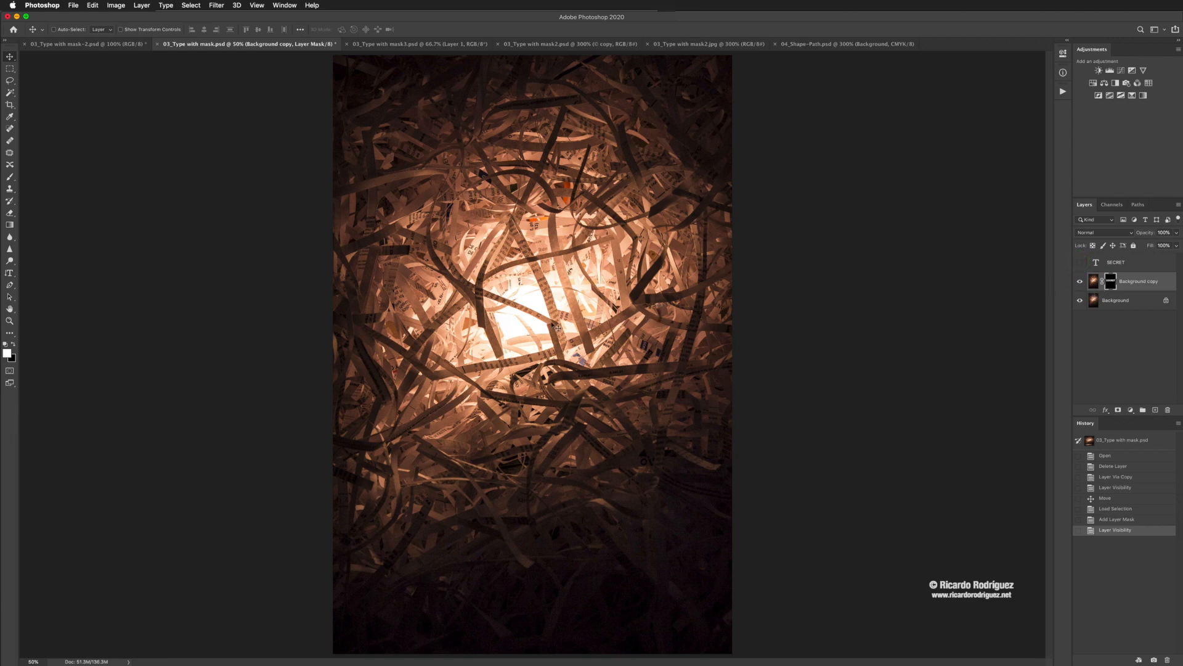
left_click_drag(558, 327, 556, 551)
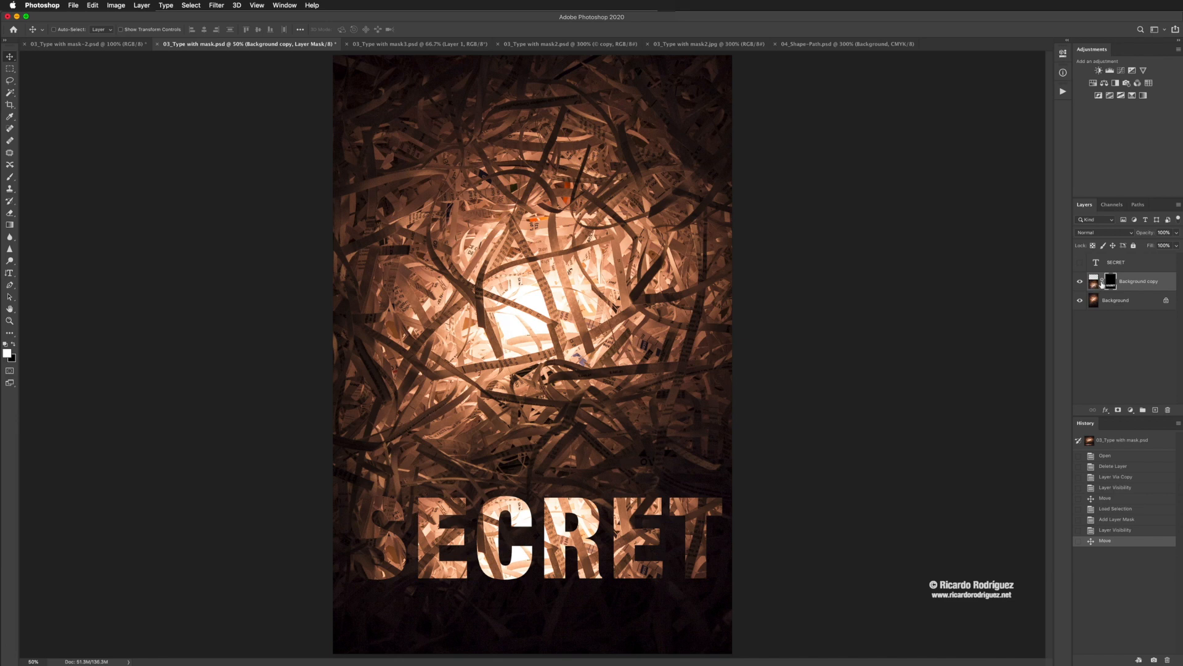
Unlink the Background copy's mask, shift the photo left and up inside the SECRET letters, and relink the mask.
left_click(1103, 282)
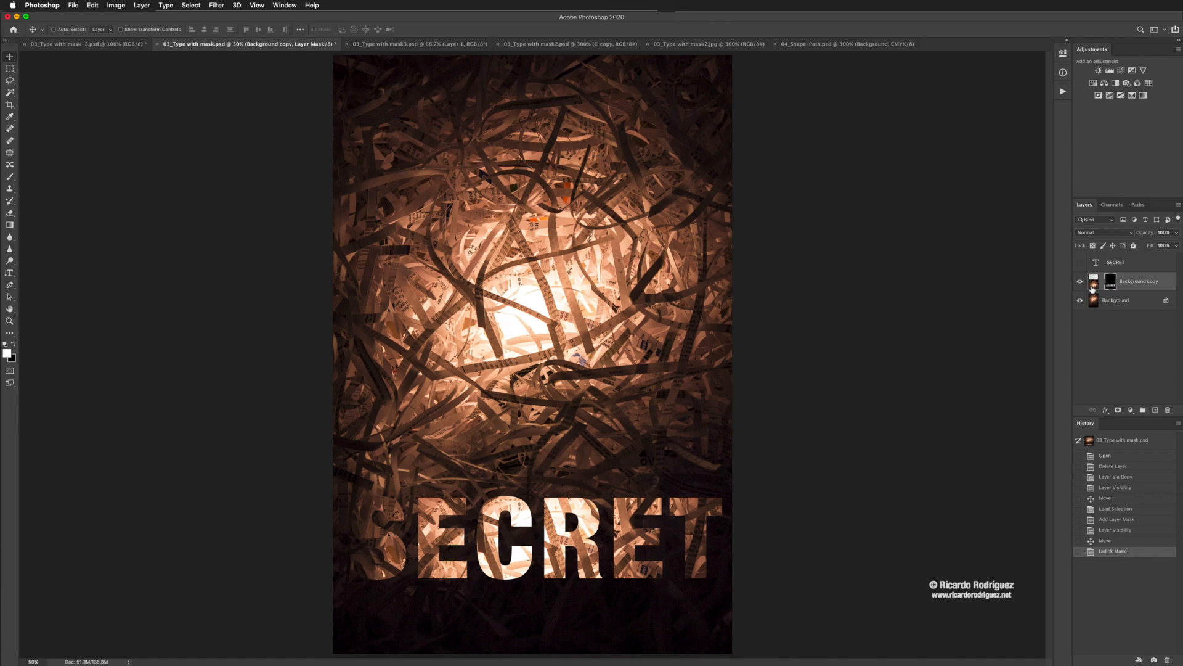
left_click(1092, 284)
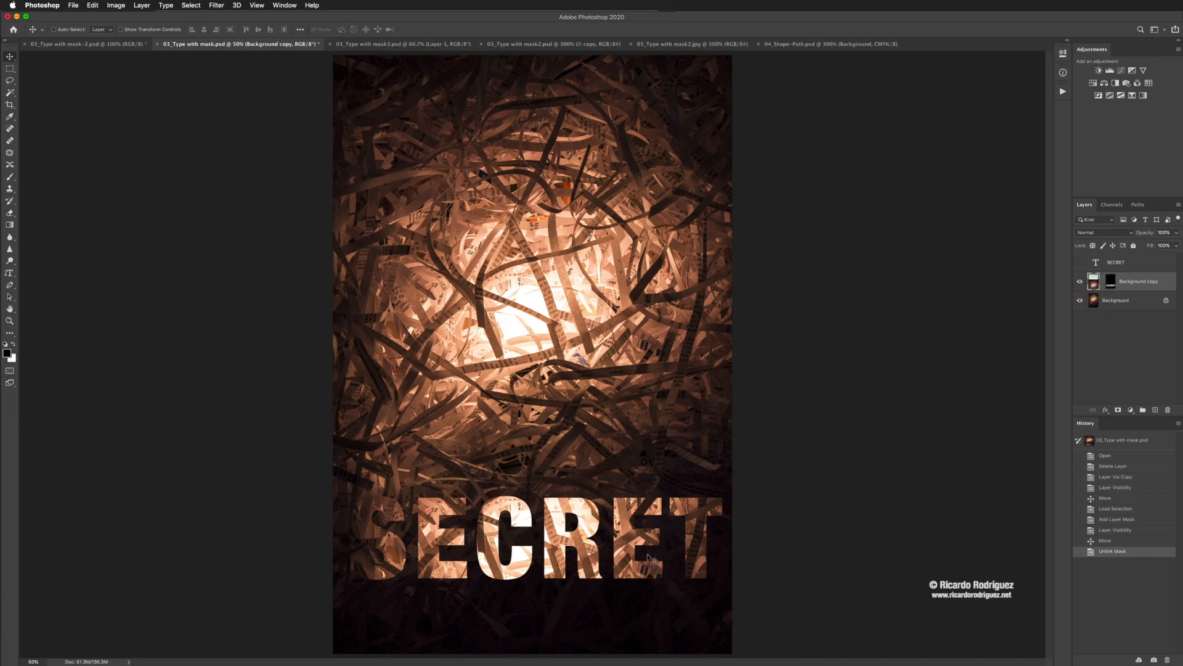
mouse_move(652, 546)
left_mouse_down()
mouse_move(656, 501)
mouse_move(634, 468)
mouse_move(615, 520)
mouse_move(641, 491)
mouse_move(615, 428)
mouse_move(634, 425)
mouse_move(631, 555)
left_mouse_up()
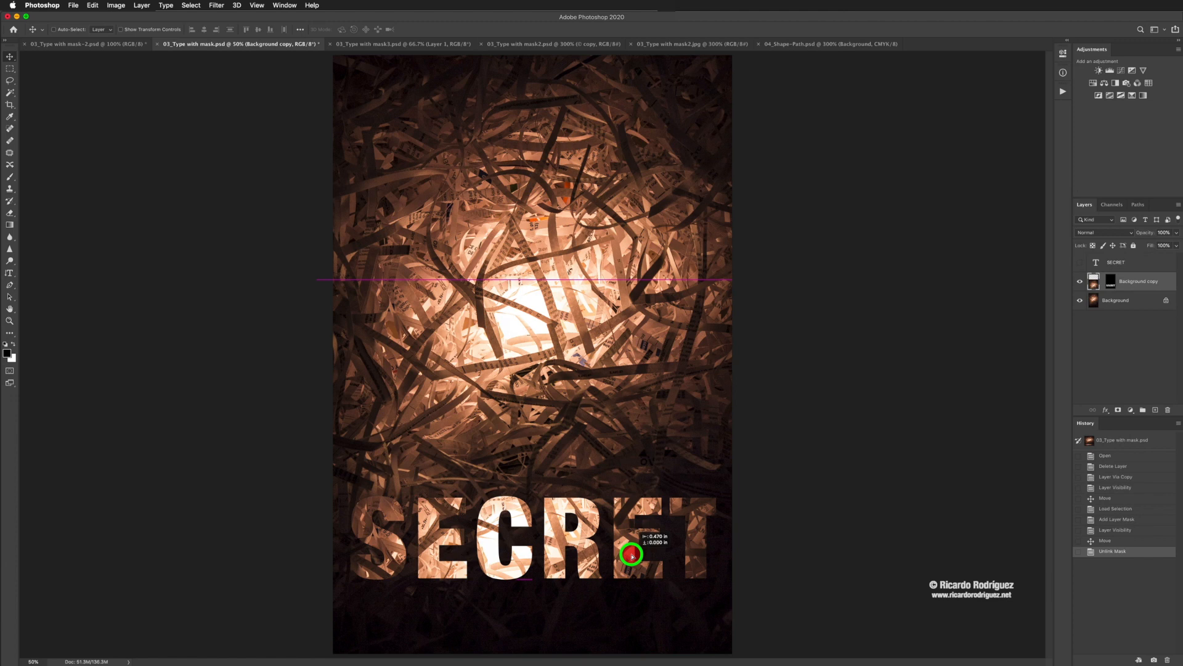
left_click_drag(632, 554, 629, 465)
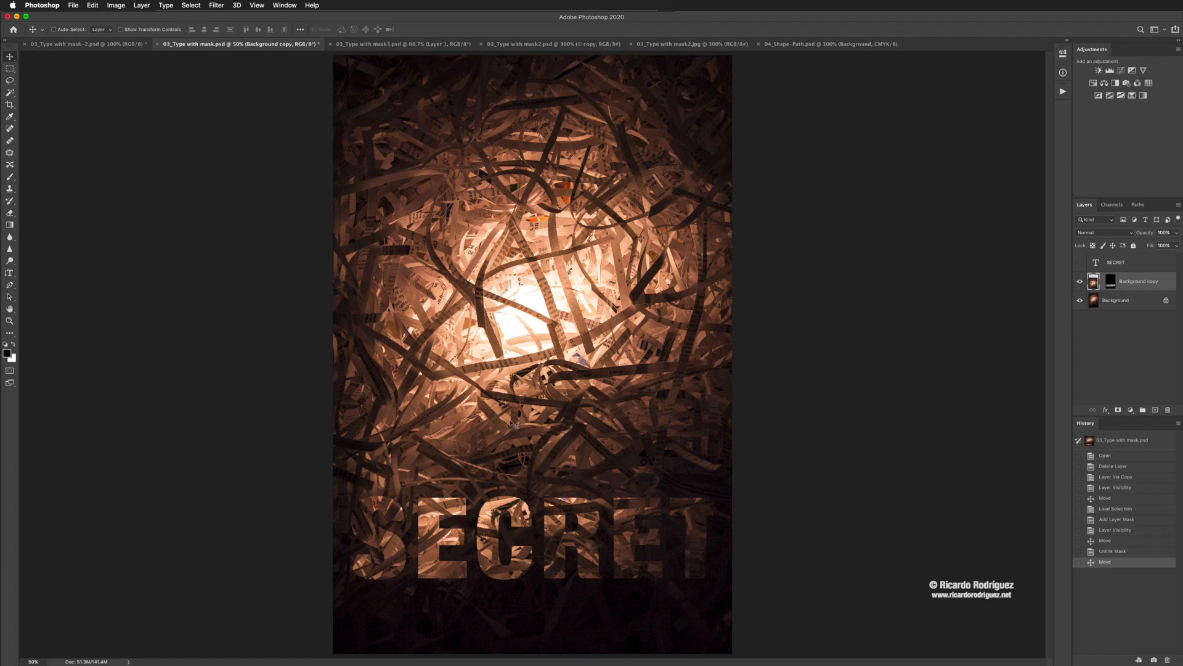
left_click(1102, 282)
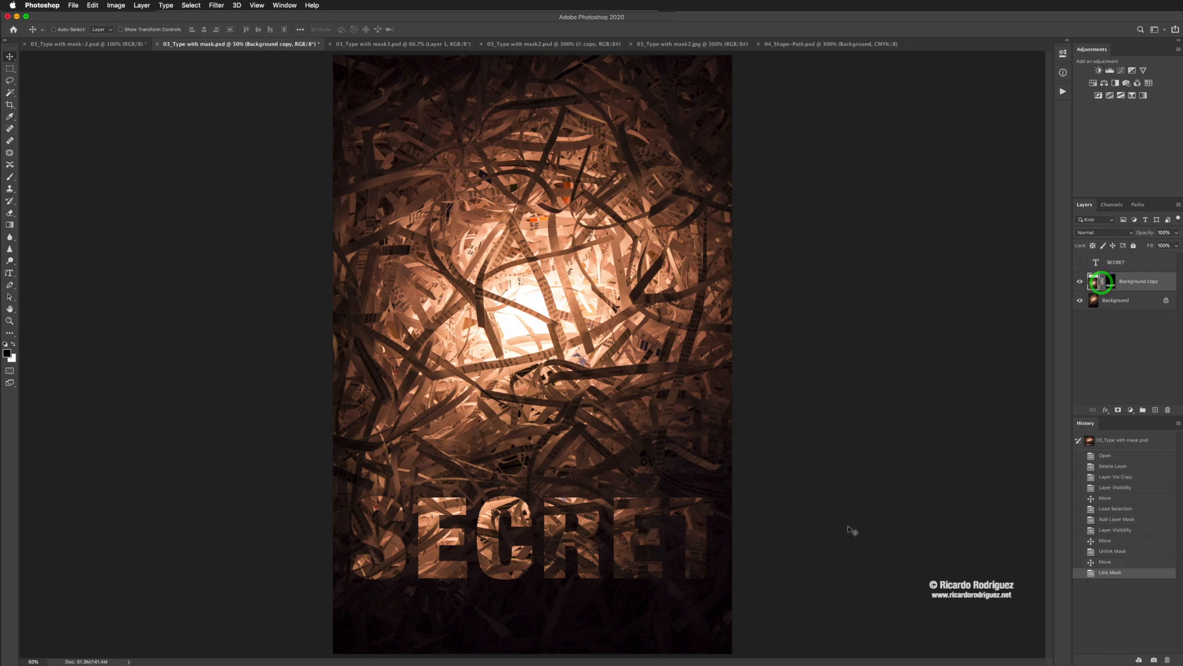
Move the masked Background copy down toward the photo's lower edge, and shift the SECRET letters back up slightly.
left_click_drag(606, 573, 605, 625)
key("super+minus")
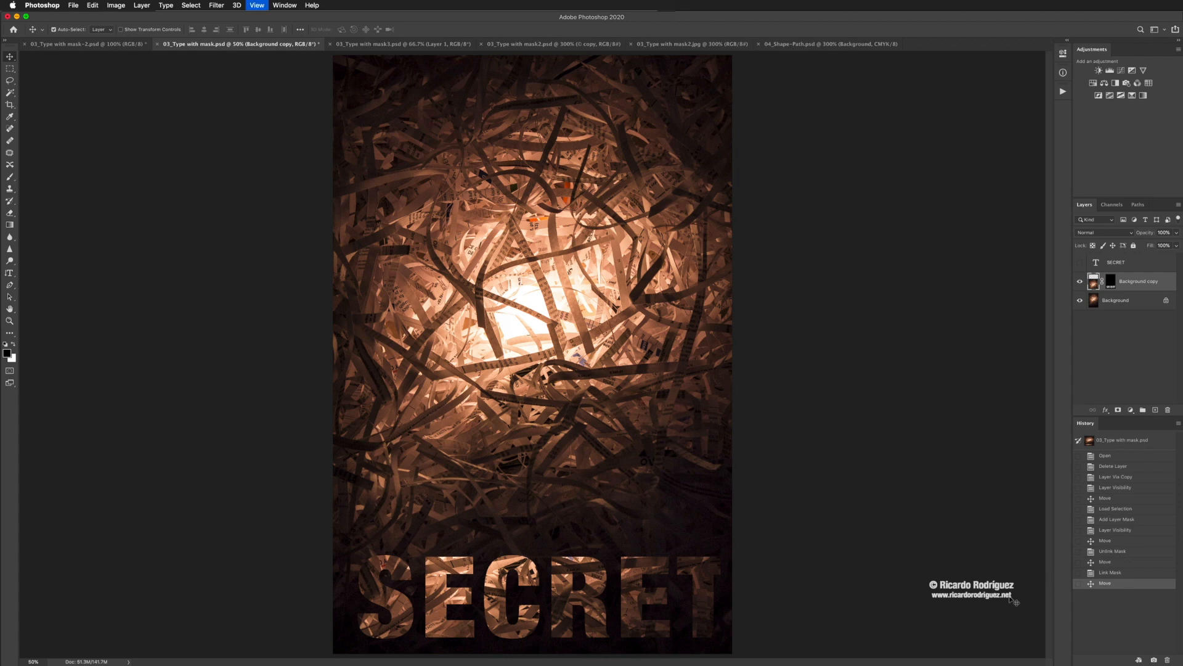
left_click_drag(510, 517, 508, 482)
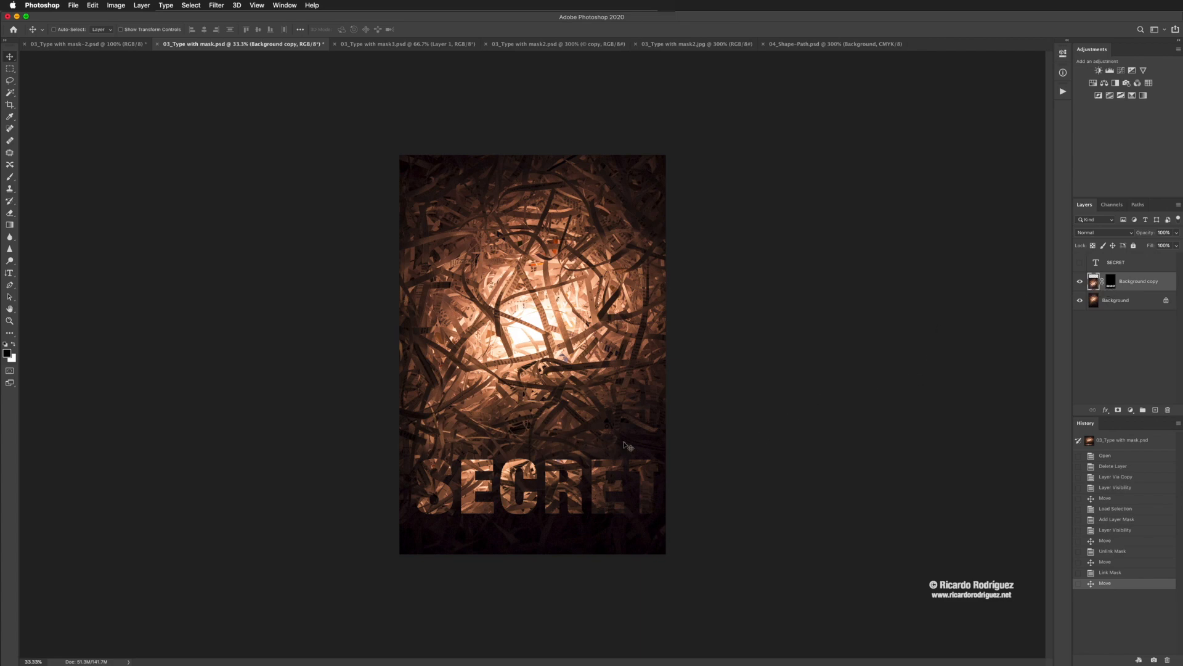
Try inverting the Background copy's layer mask and moving the layer up over the photo, and undo both changes.
left_click(1111, 282)
key("super")
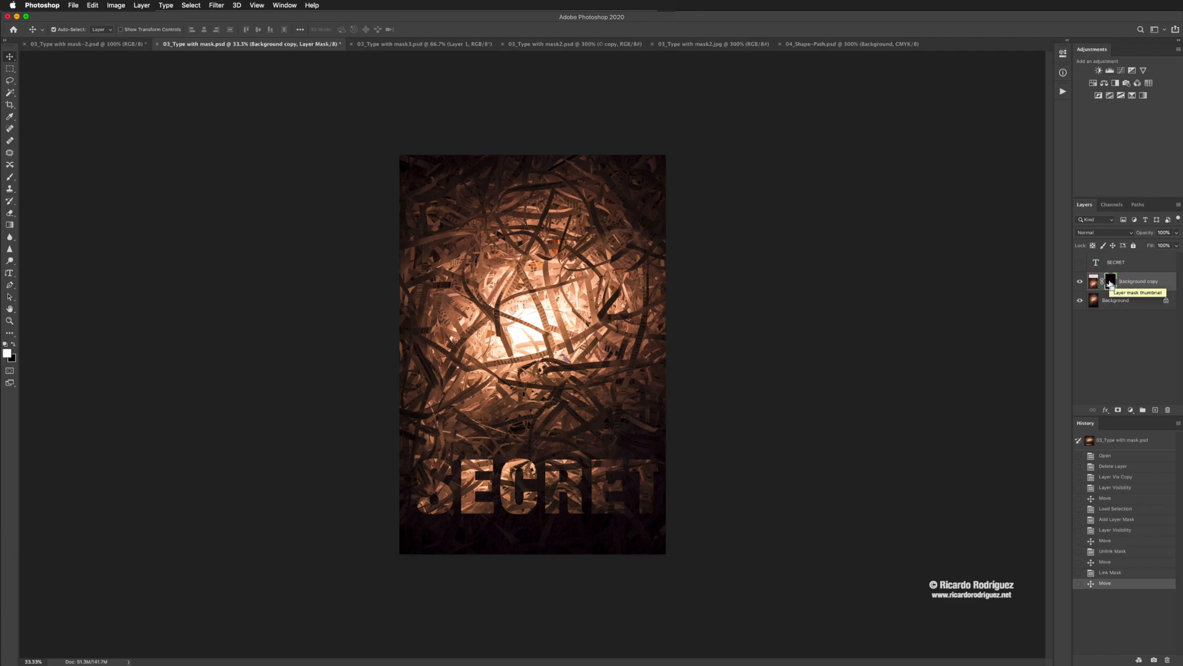
key("super+i")
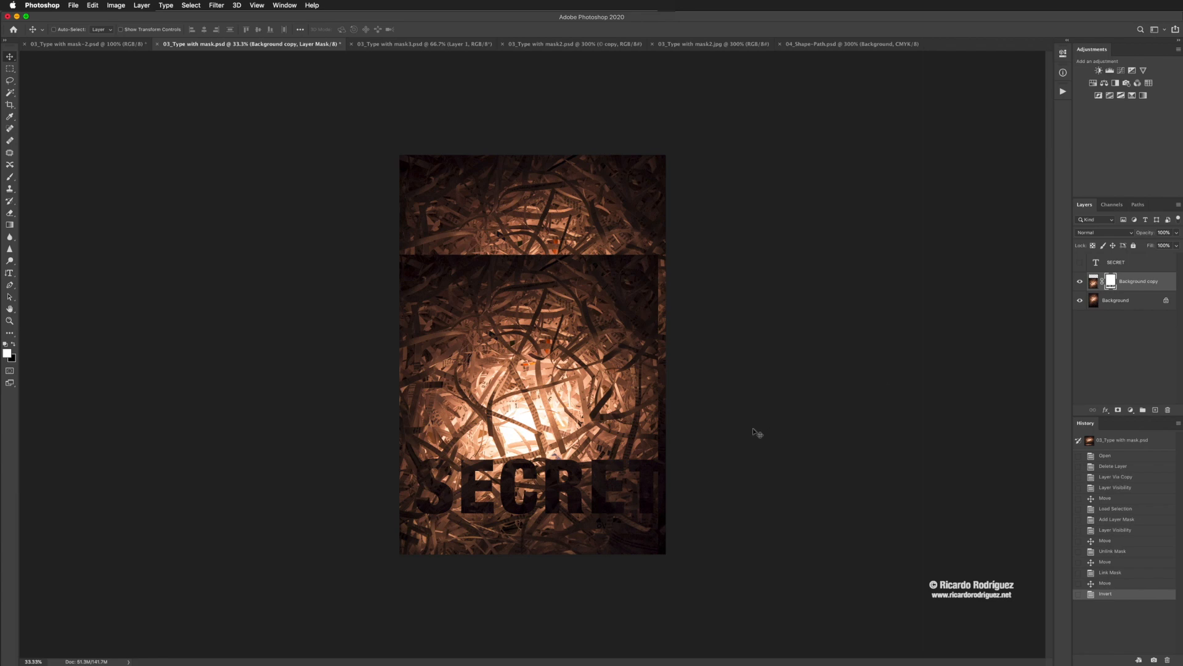
left_click_drag(561, 376, 567, 271)
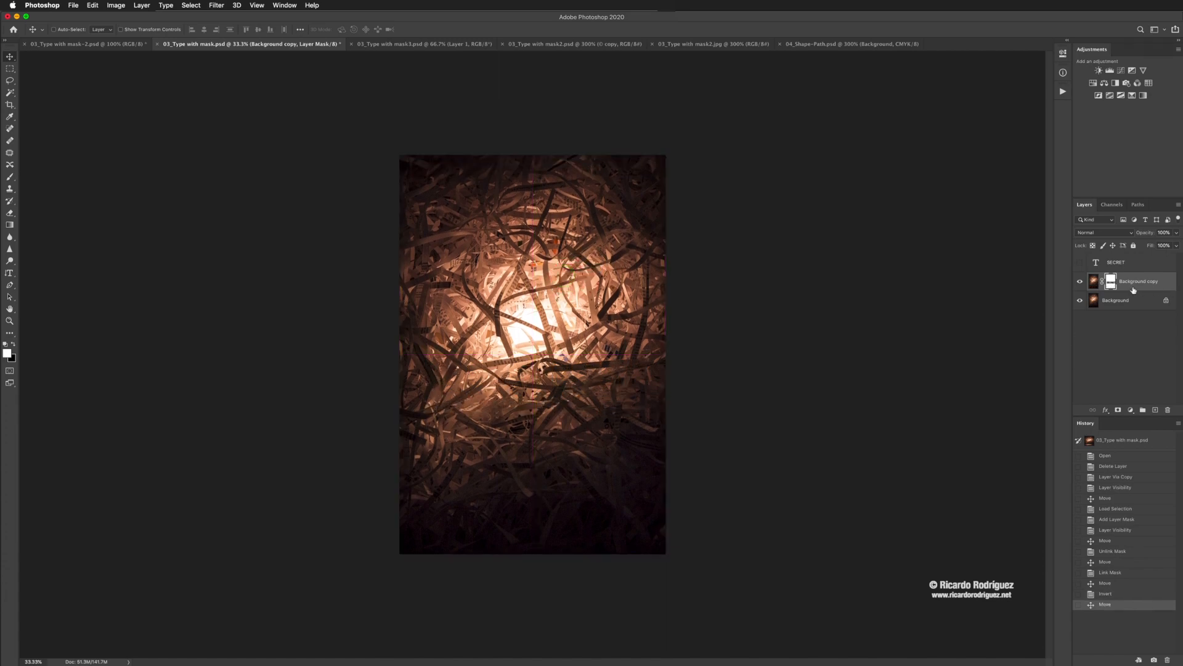
key("super+z")
key("super+z")
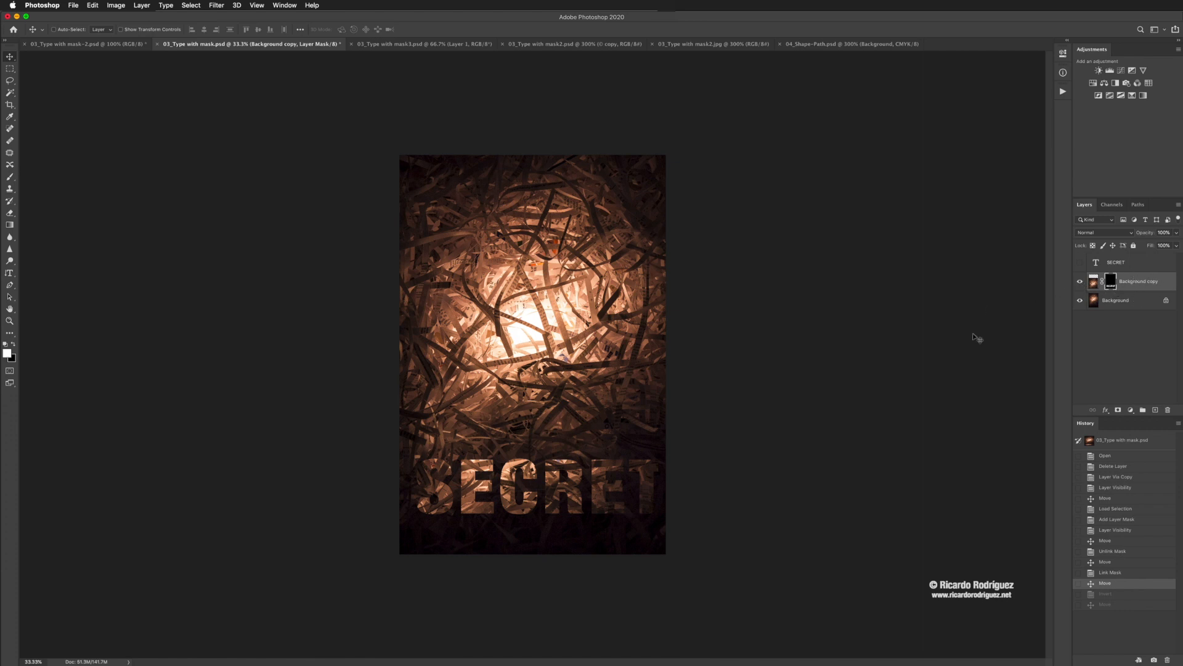
Switch to the document 03_Type with mask3.psd and replace its gradient-filled Layer 1 with a new empty layer.
left_click(406, 45)
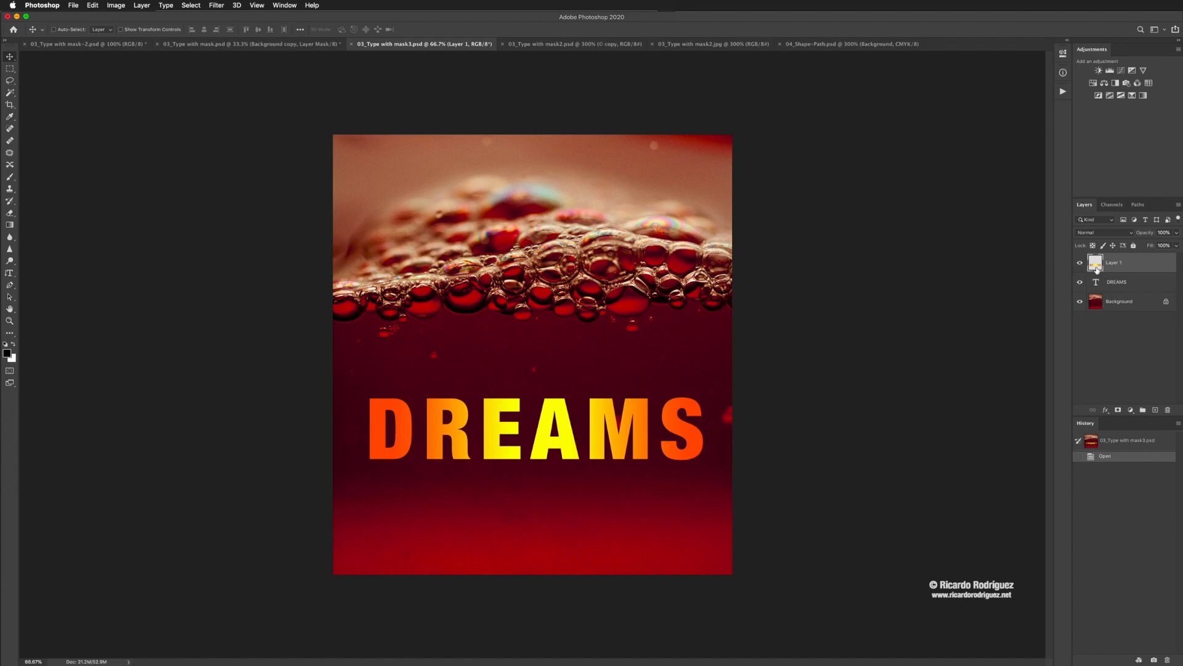
key("Delete")
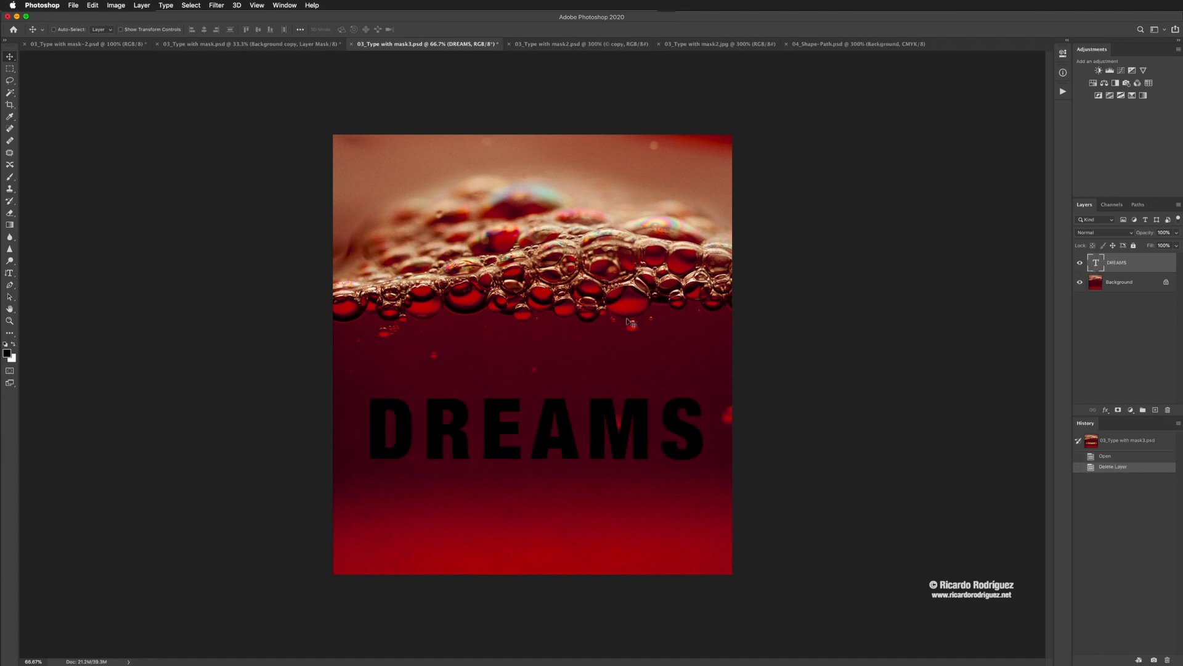
left_click(1155, 409)
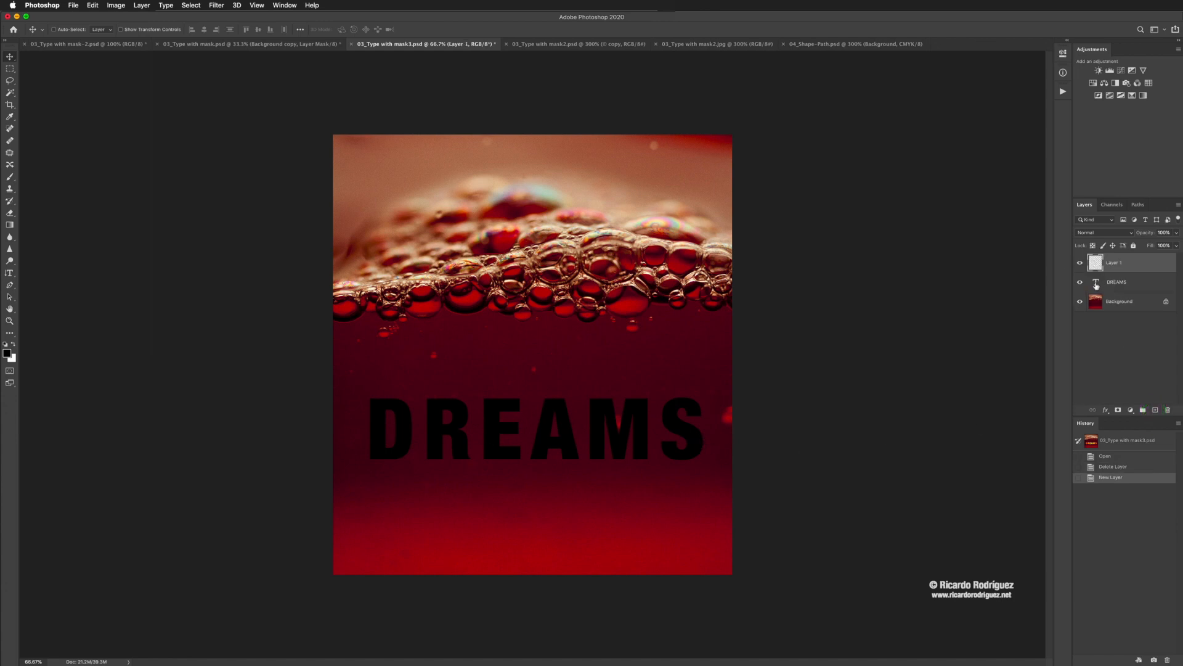
Load the DREAMS text outlines as a selection, keeping Layer 1 active, and choose the Gradient tool.
key("super")
left_click(1097, 285, "super")
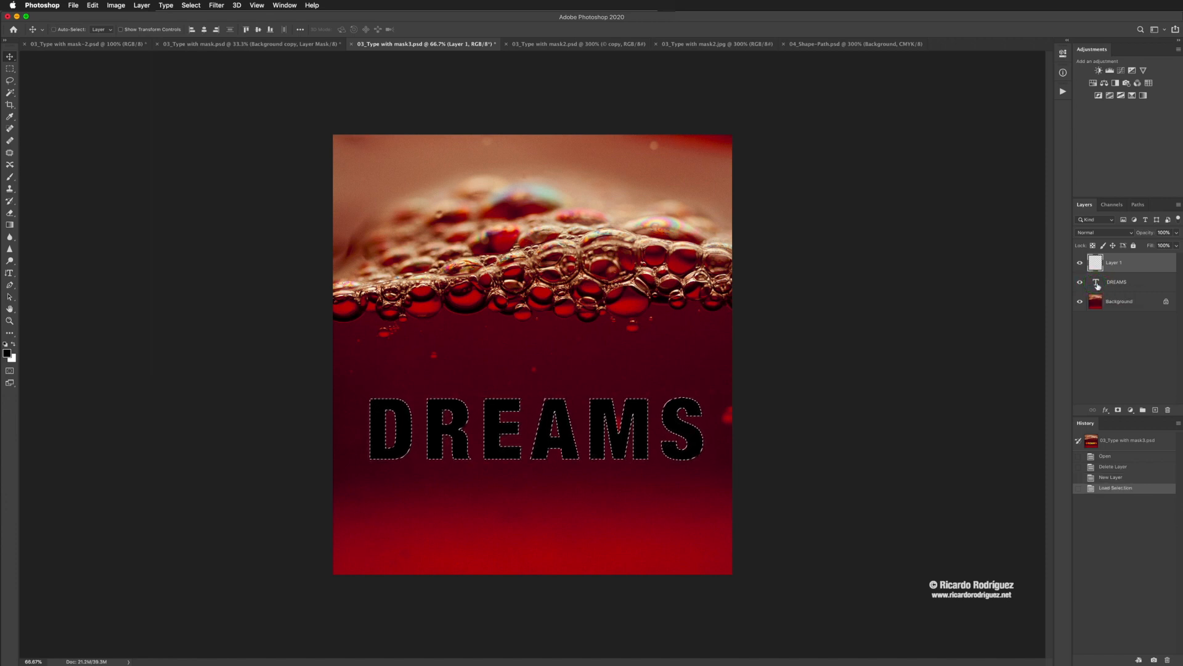
left_click(1095, 262)
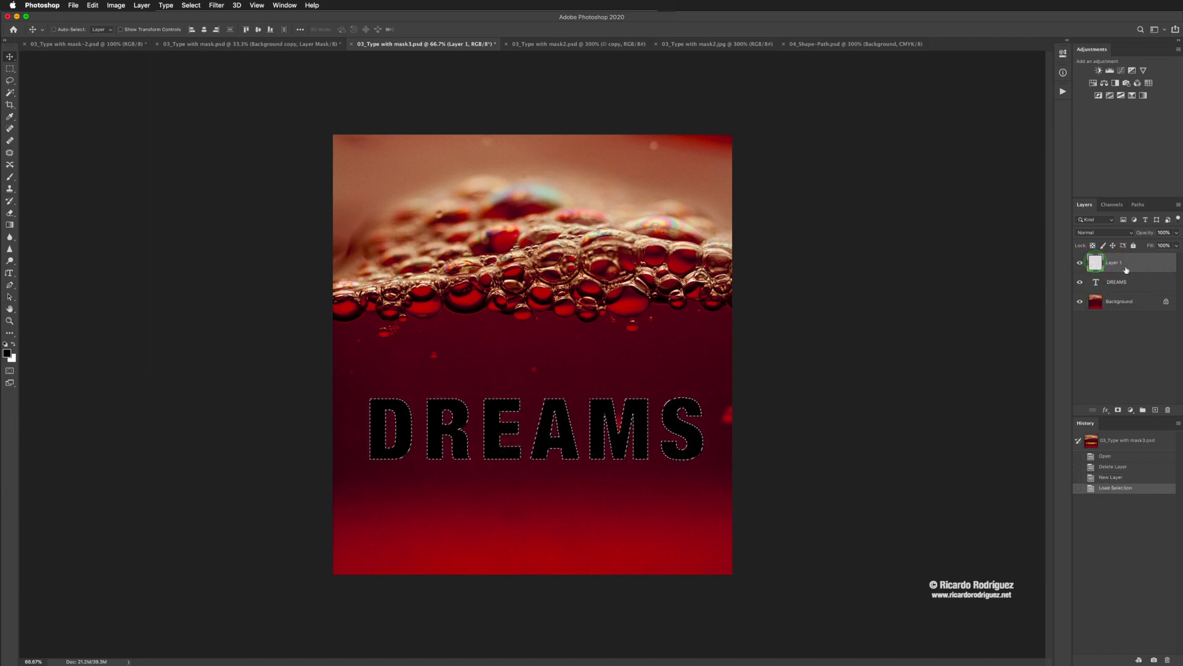
left_click(10, 226)
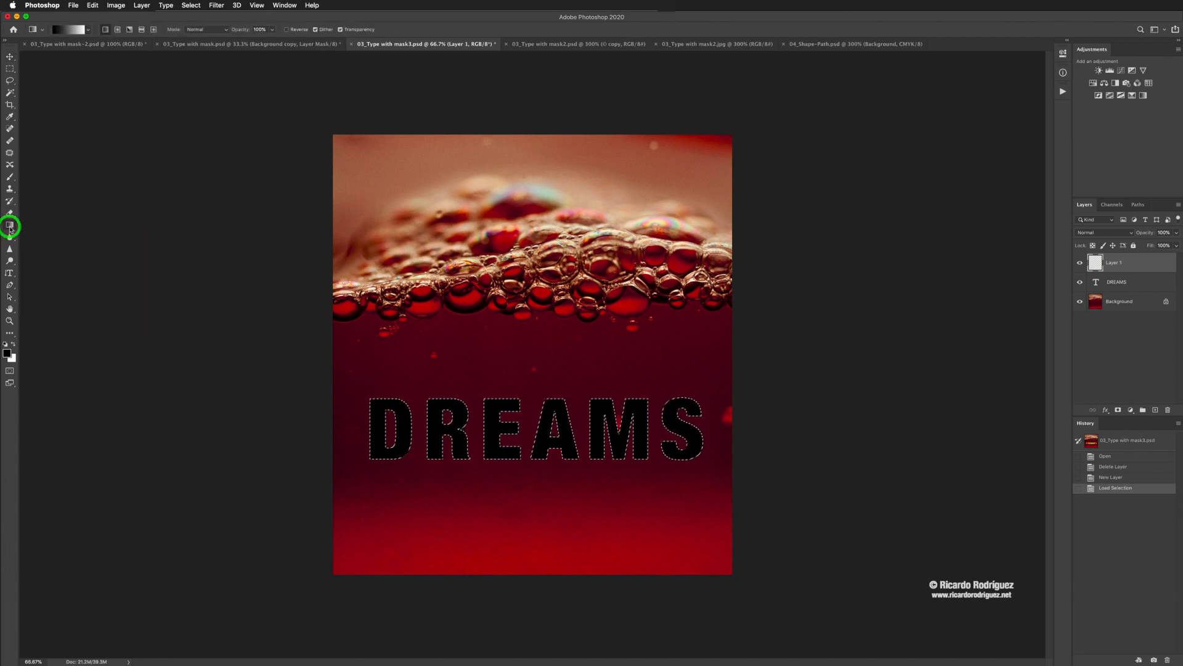
Try filling the DREAMS selection with a bright blue linear gradient from the Blues presets, drawn horizontally across the word, and undo it.
left_click(87, 31)
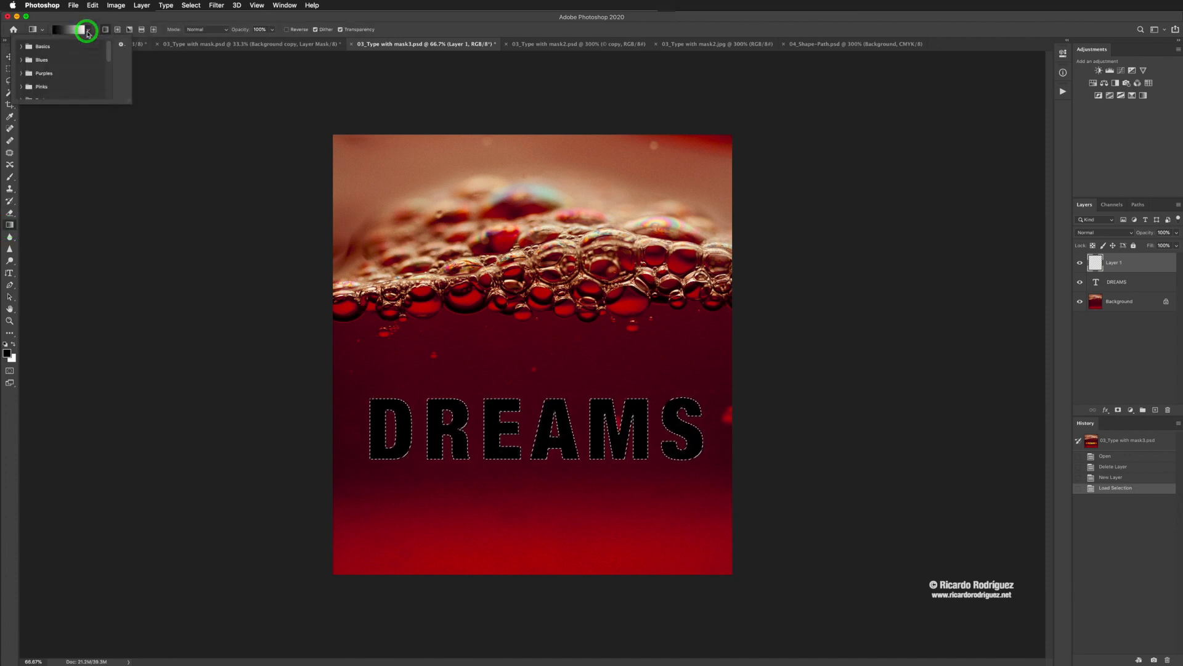
left_click(88, 32)
left_click(88, 31)
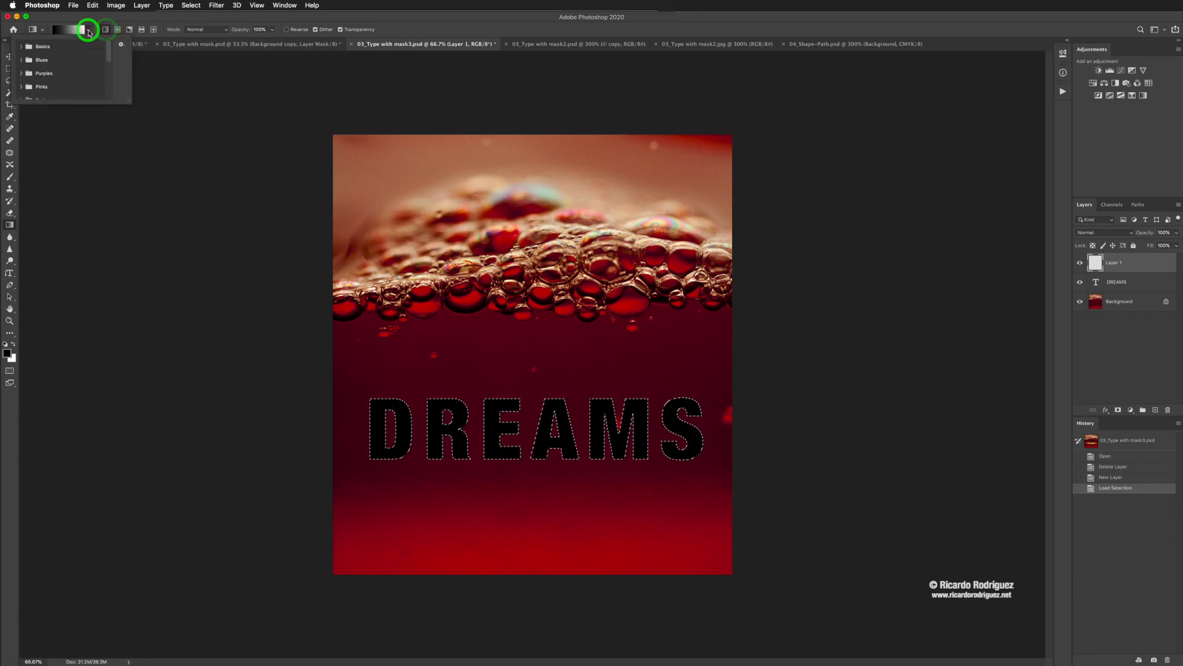
left_click(21, 46)
left_click(22, 74)
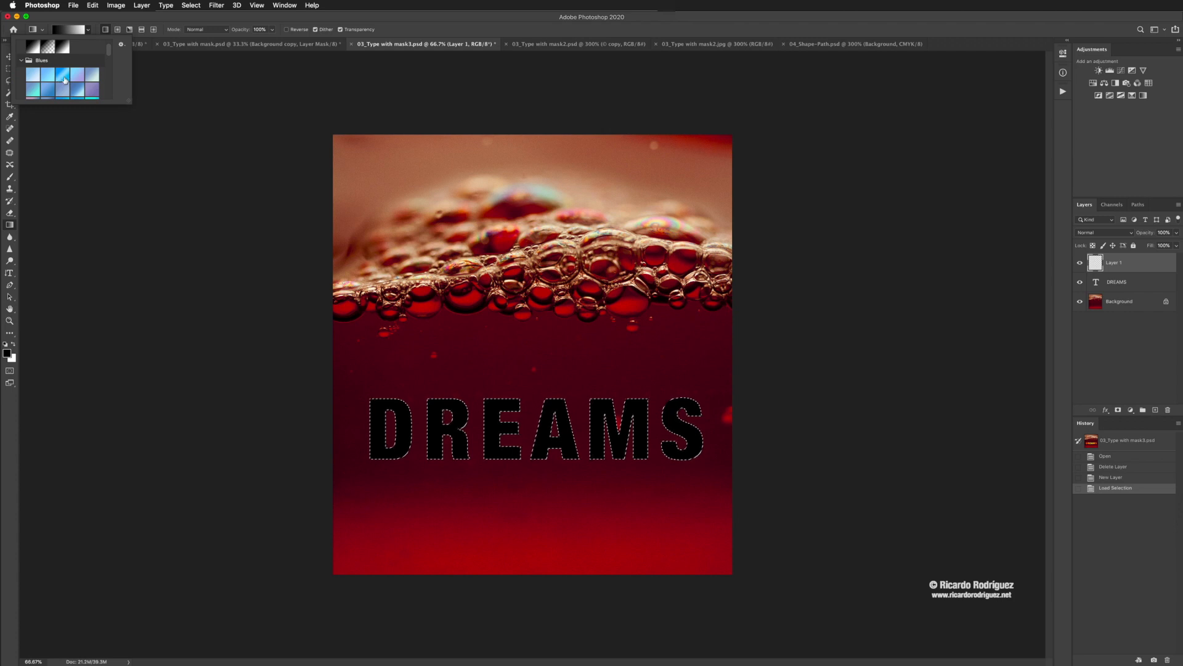
left_click(62, 77)
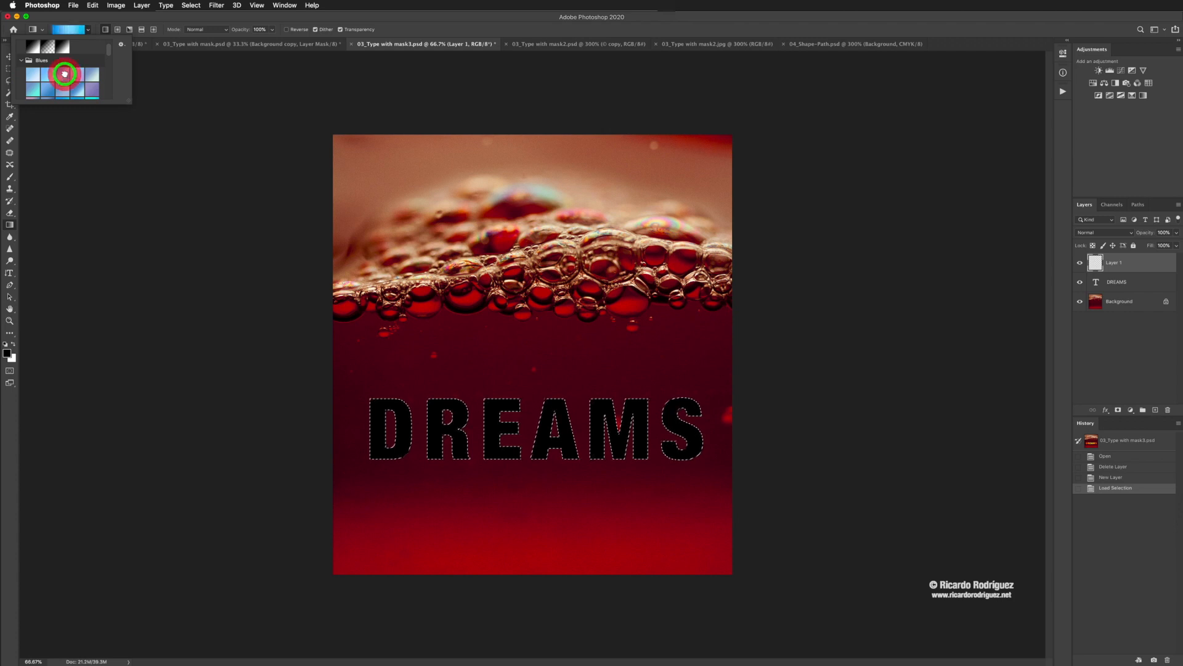
left_click(372, 429)
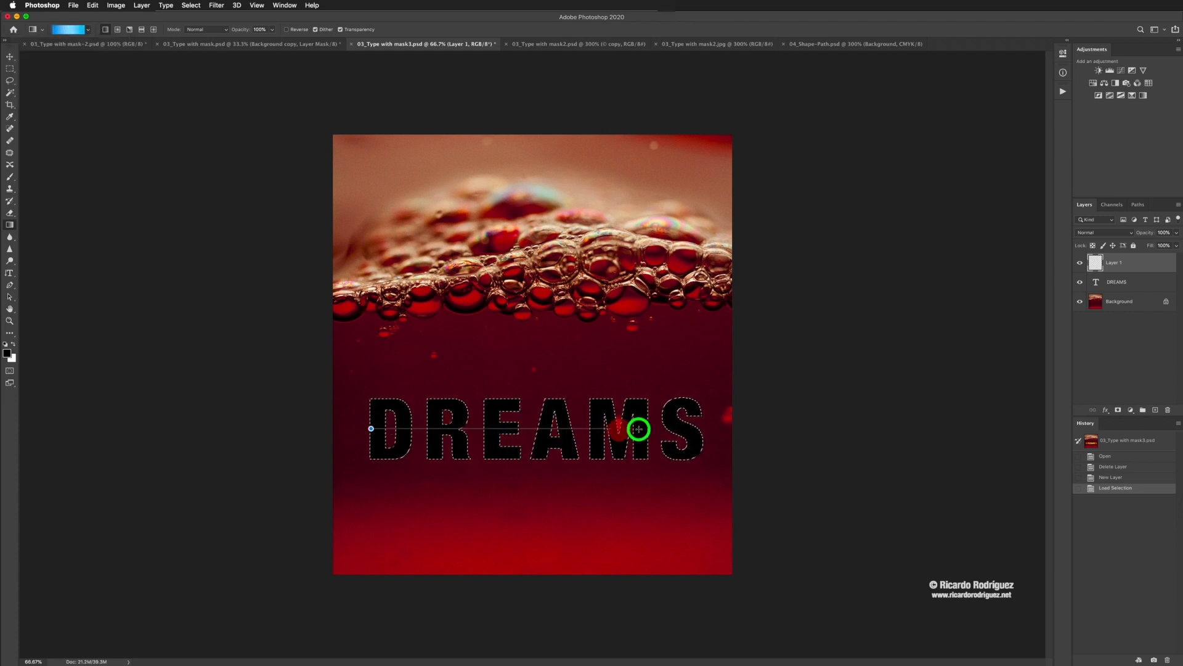
left_click_drag(684, 427, 688, 429)
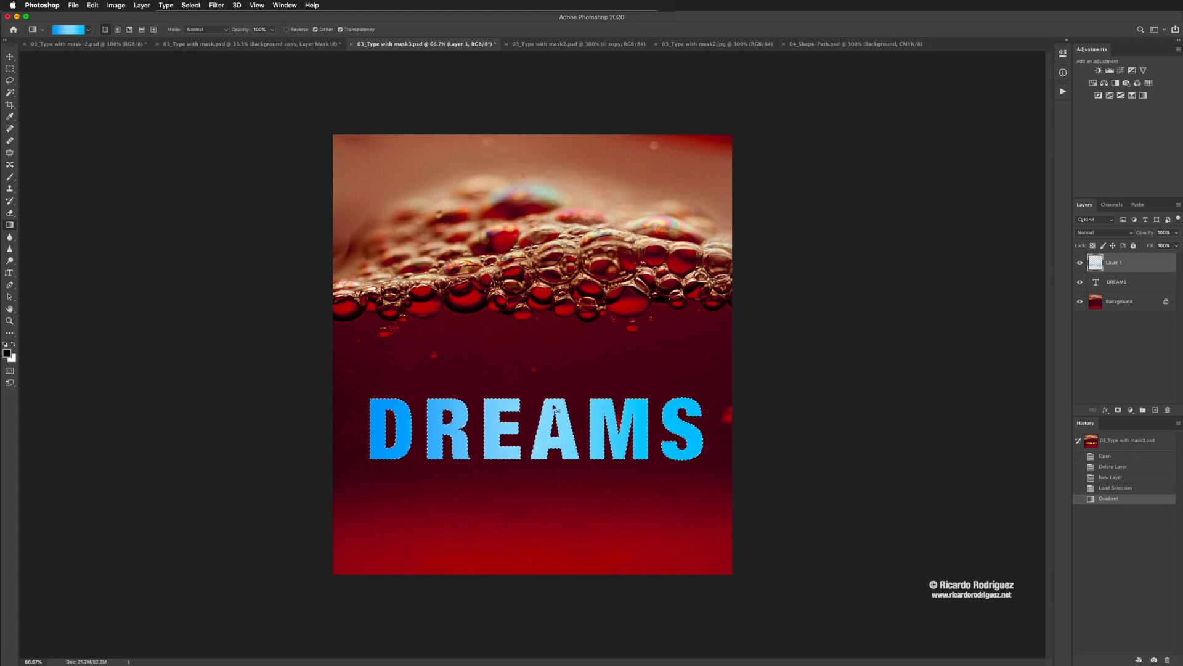
key("super+z")
Choose the orange, red and purple gradient from the Reds presets, with the linear gradient type.
left_click(85, 29)
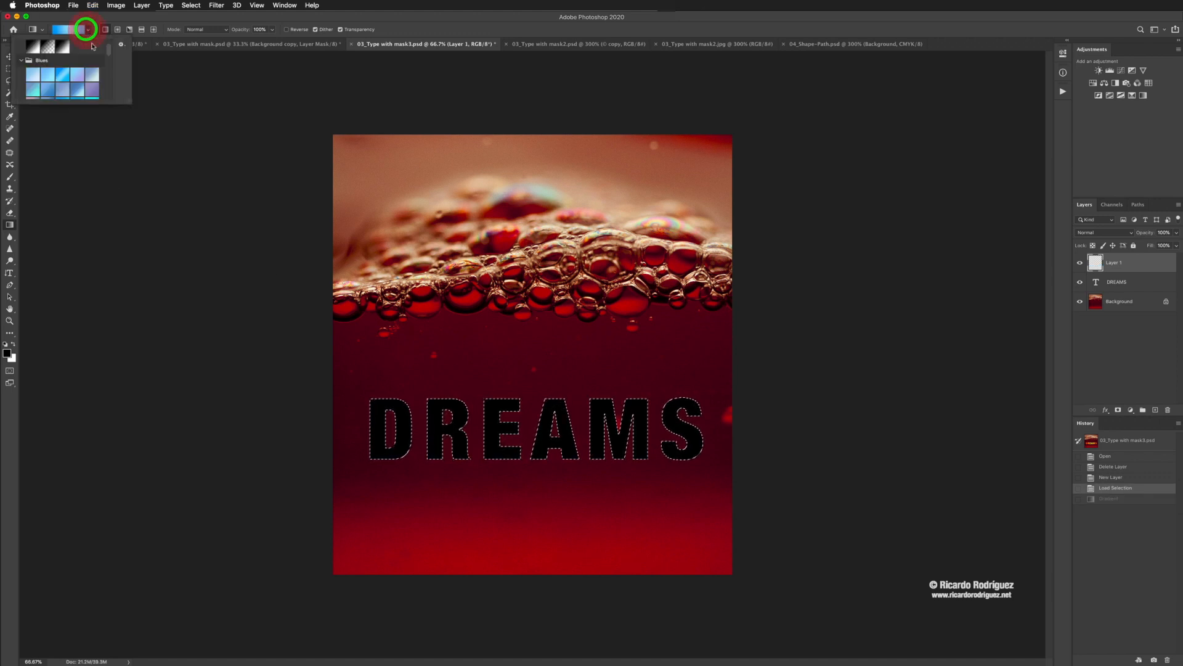
scroll(63, 82, "down", 5)
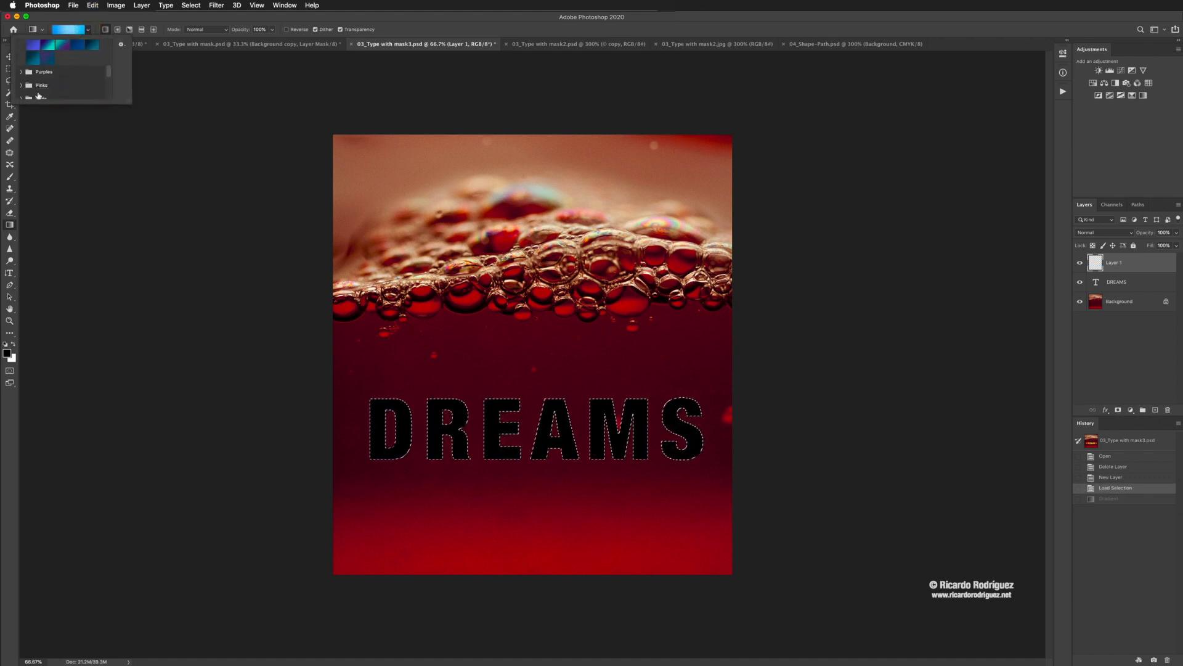
scroll(41, 82, "down", 3)
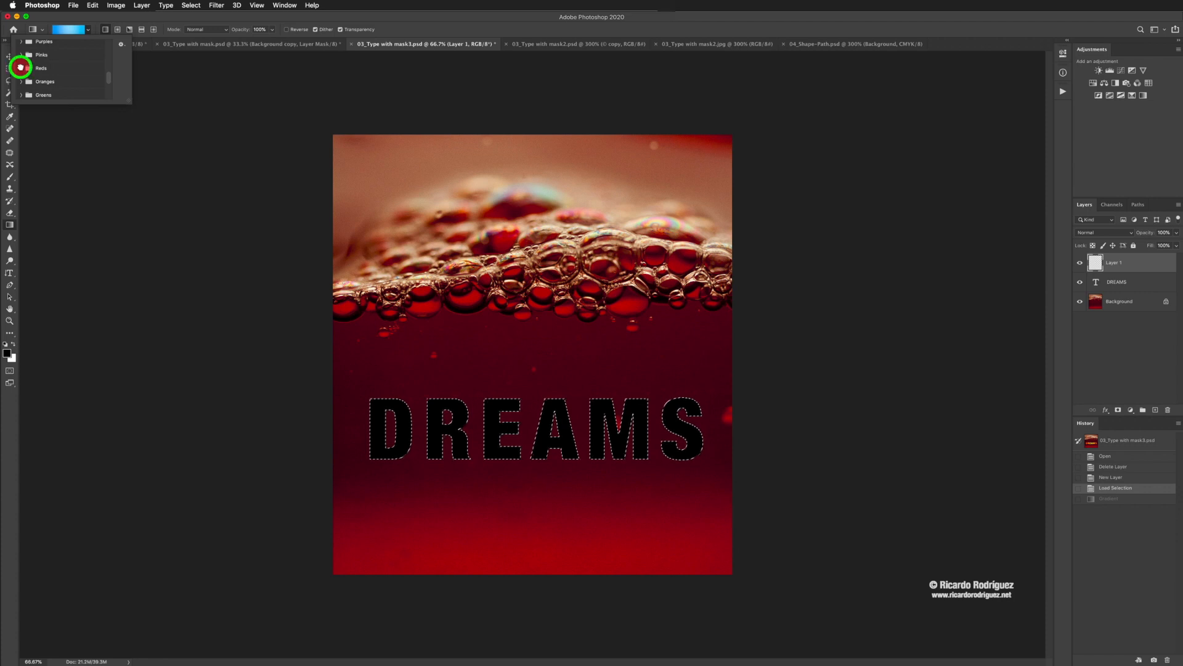
left_click(20, 67)
scroll(37, 74, "down", 2)
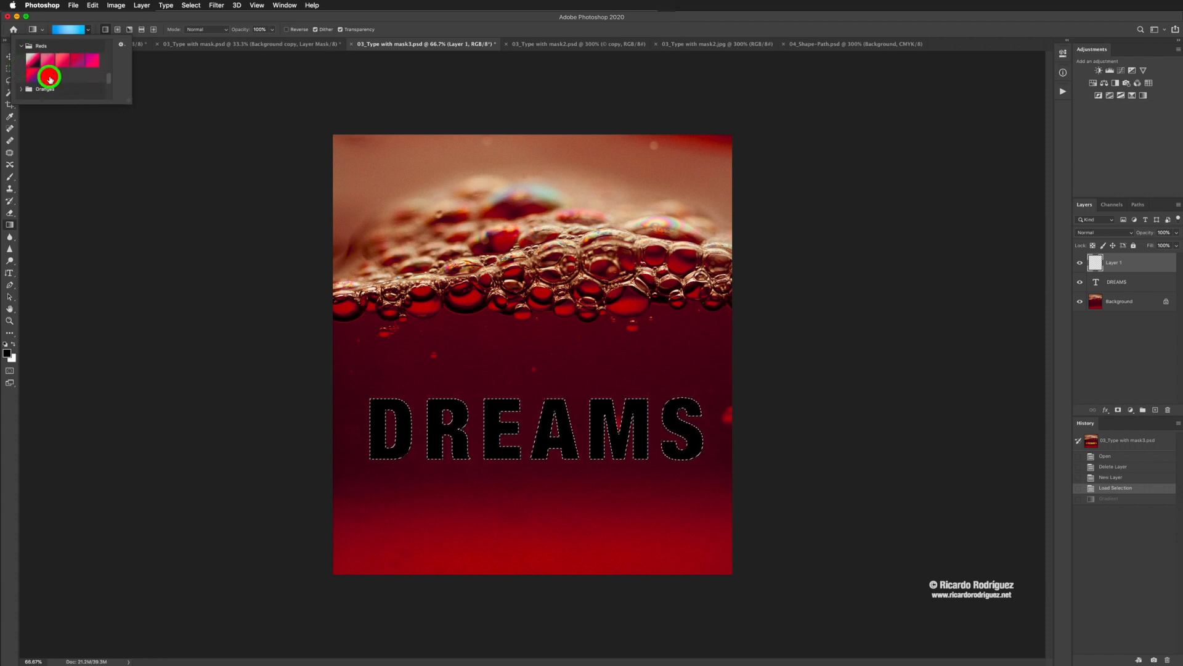
left_click(49, 78)
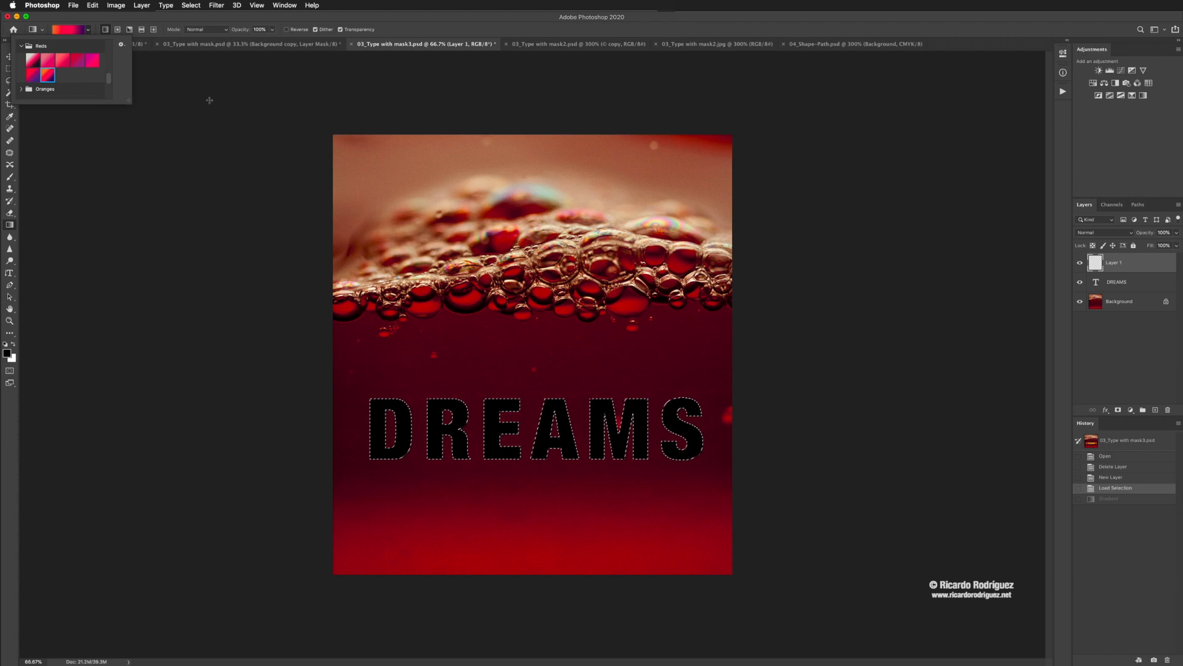
left_click(112, 31)
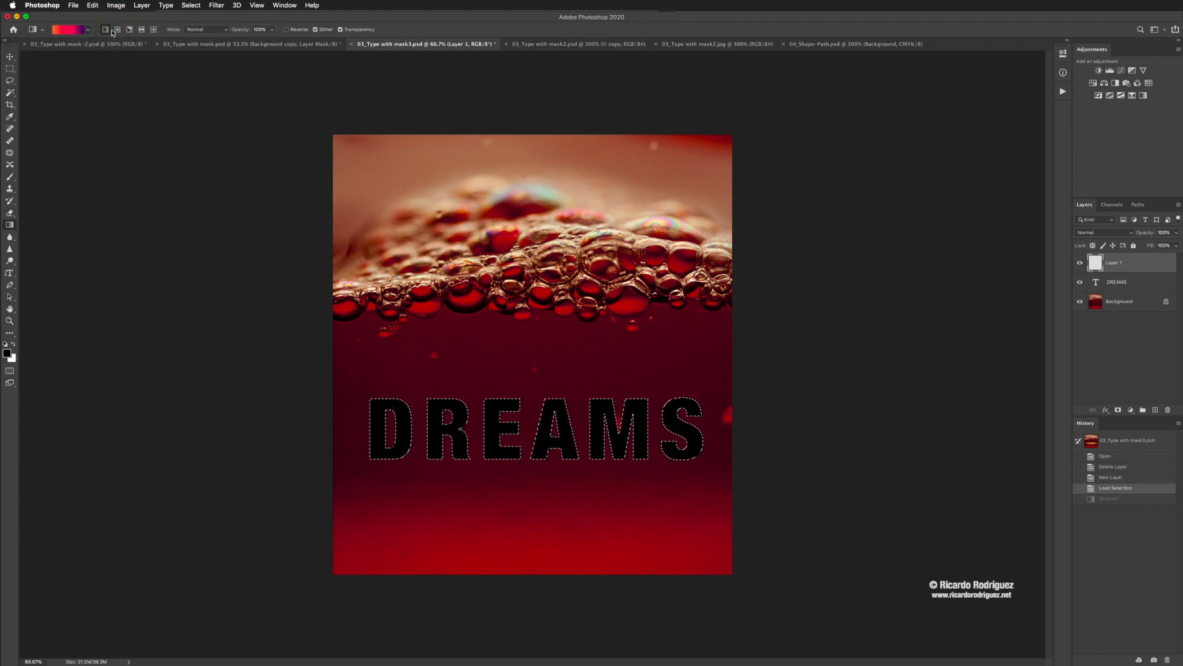
left_click(105, 30)
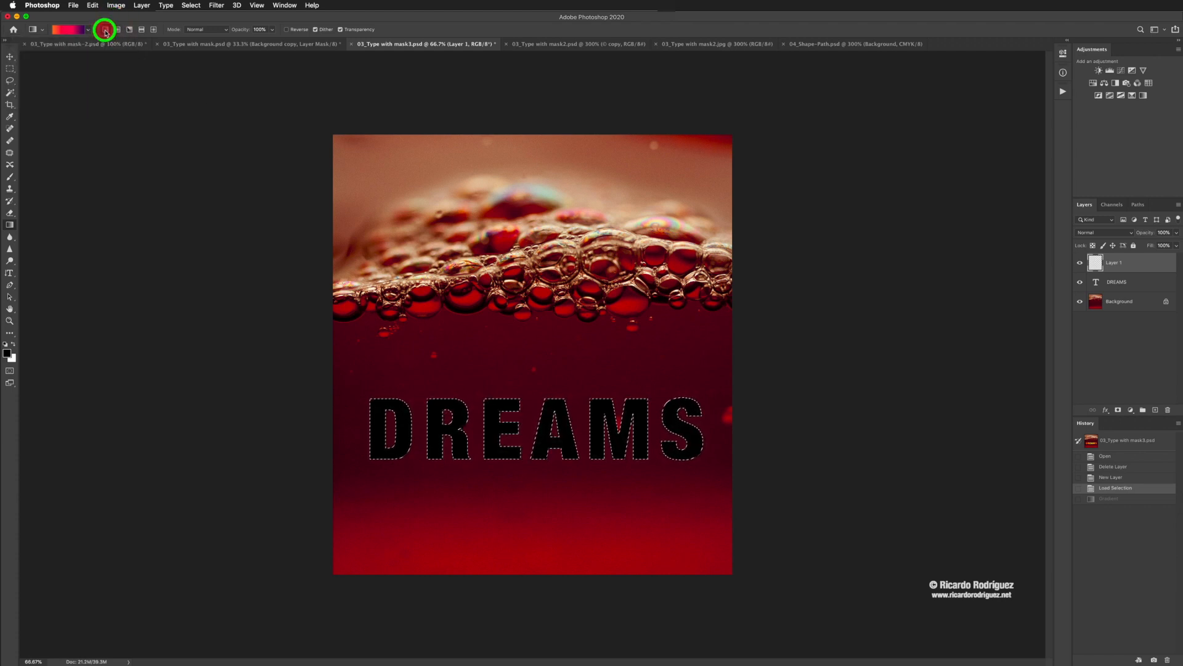
left_click(105, 31)
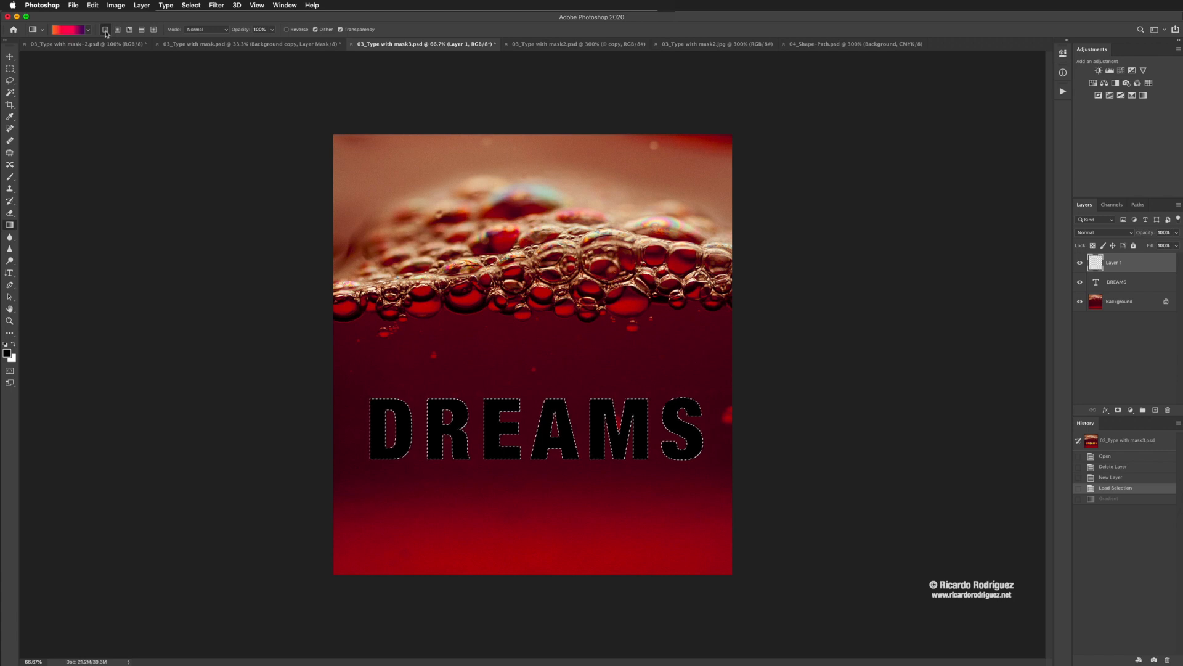
Try short and long radial gradients starting from the letter E in the DREAMS selection, undoing each one.
left_click(118, 30)
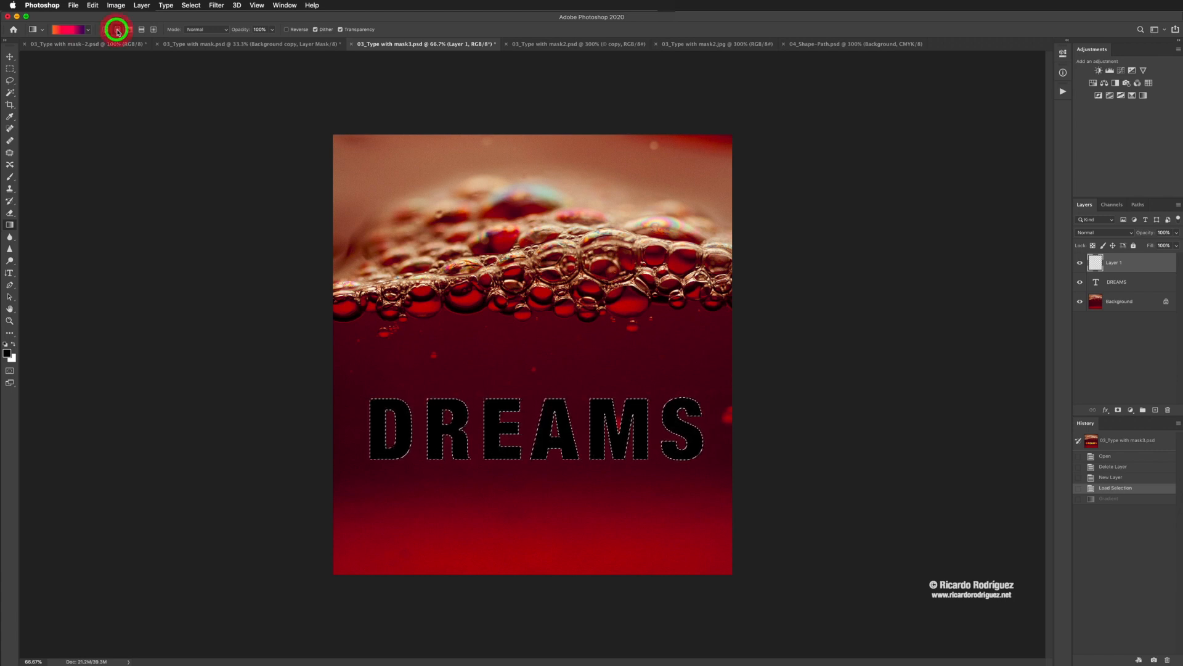
left_click_drag(502, 433, 539, 455)
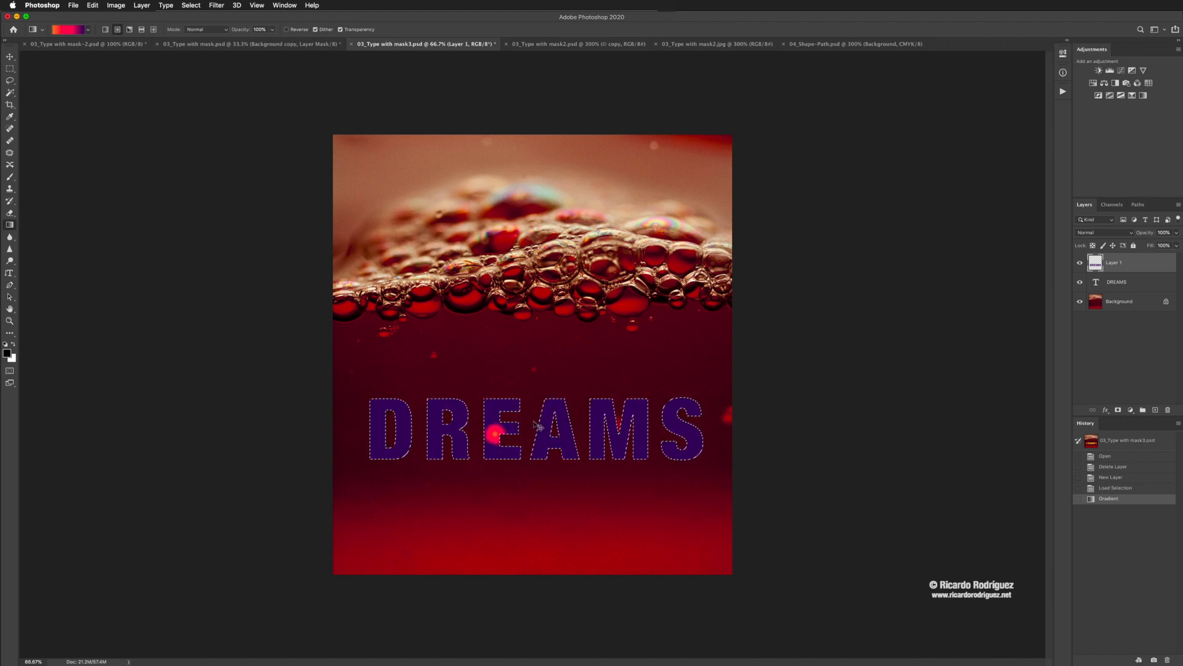
key("super+z")
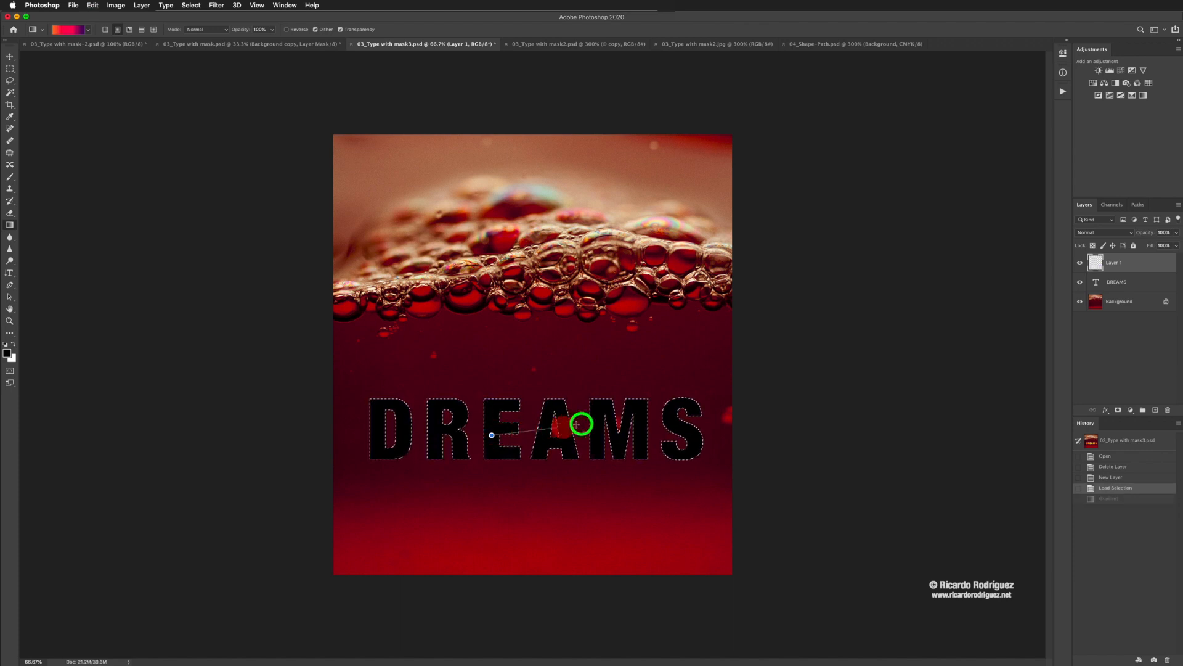
left_click_drag(577, 424, 615, 419)
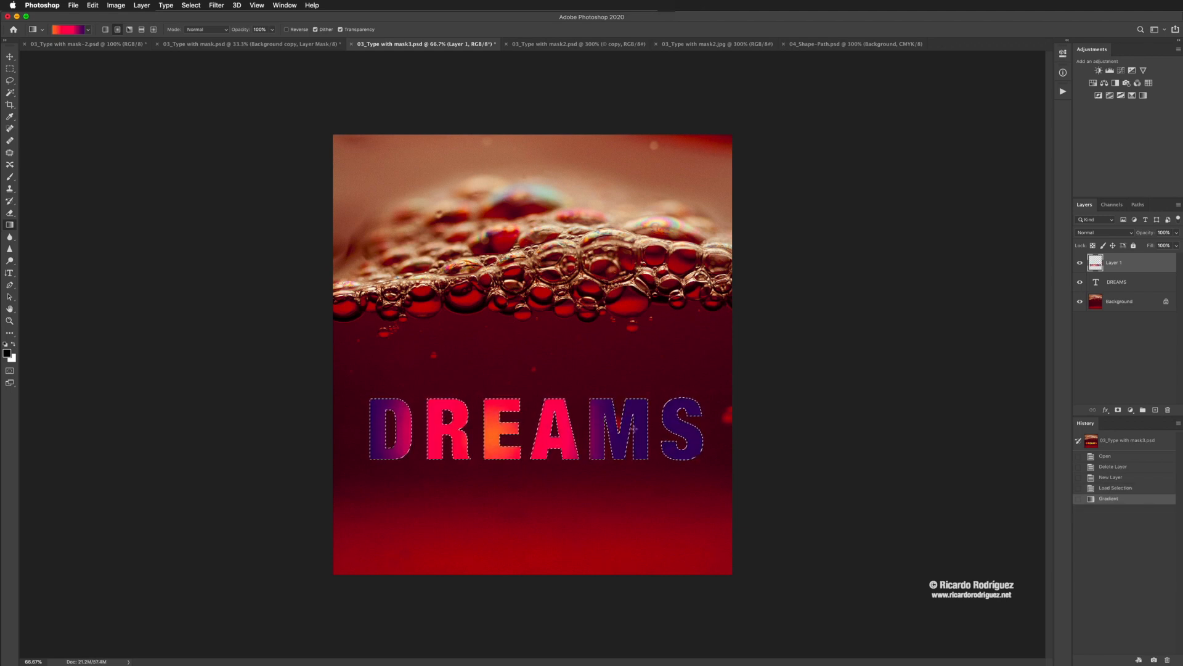
key("super+z")
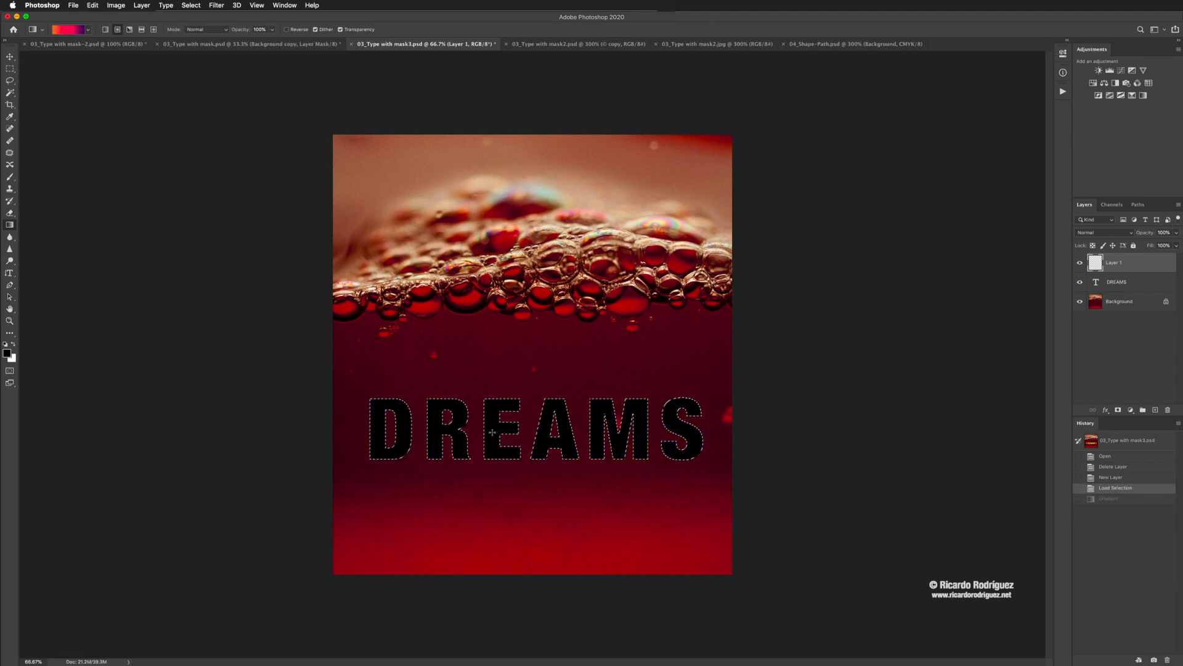
left_click_drag(492, 430, 502, 447)
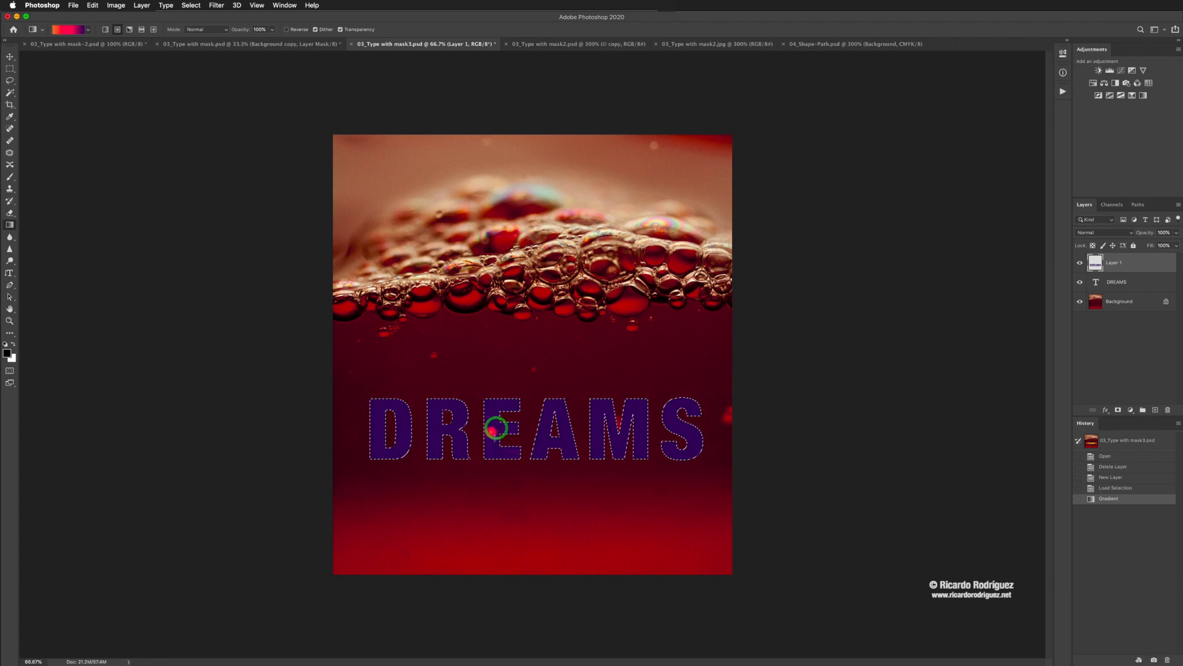
key("super+z")
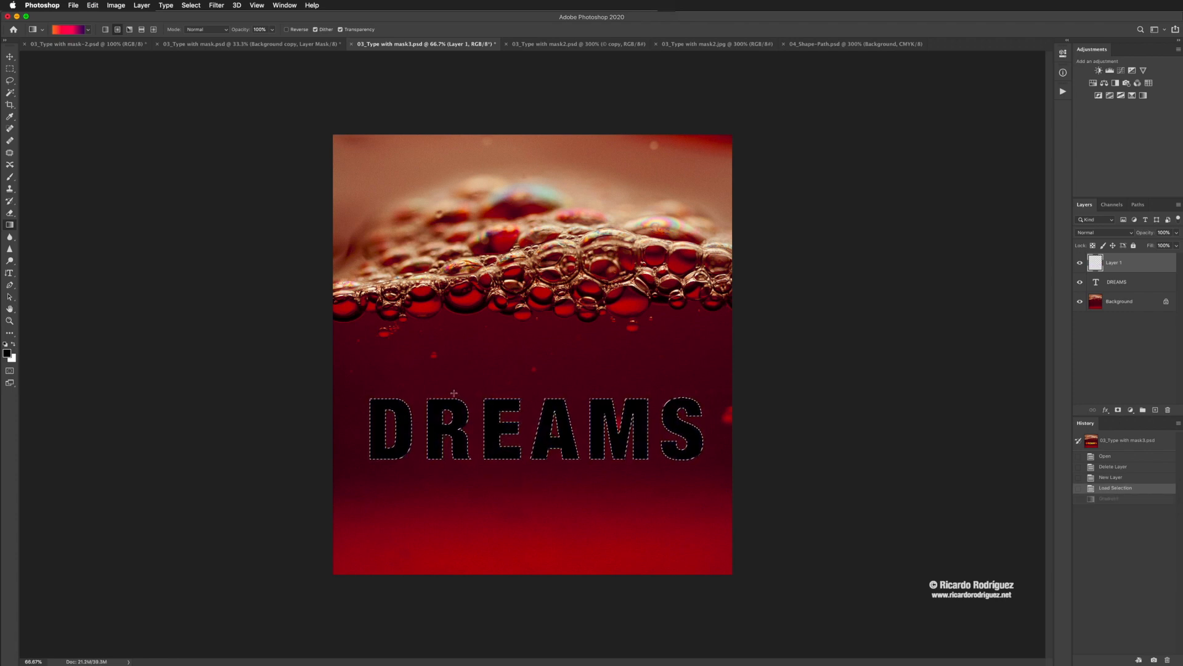
Fill the DREAMS selection on Layer 1 with an angle gradient drawn from the E to the top of the M.
left_click(130, 29)
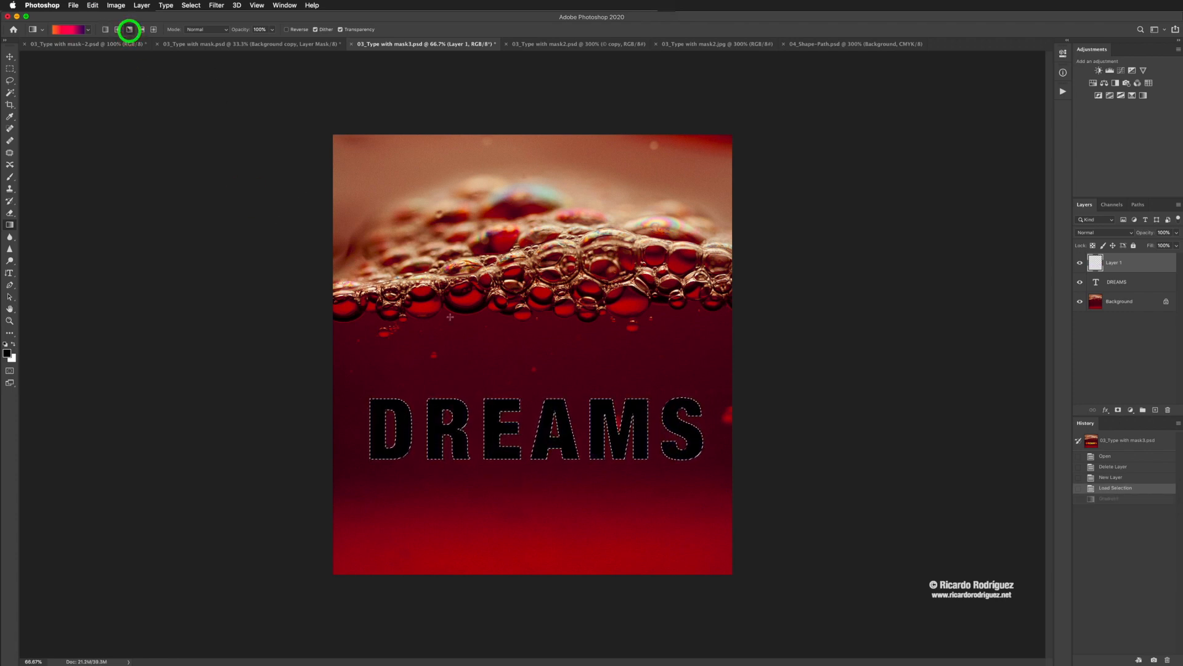
left_click_drag(509, 432, 609, 403)
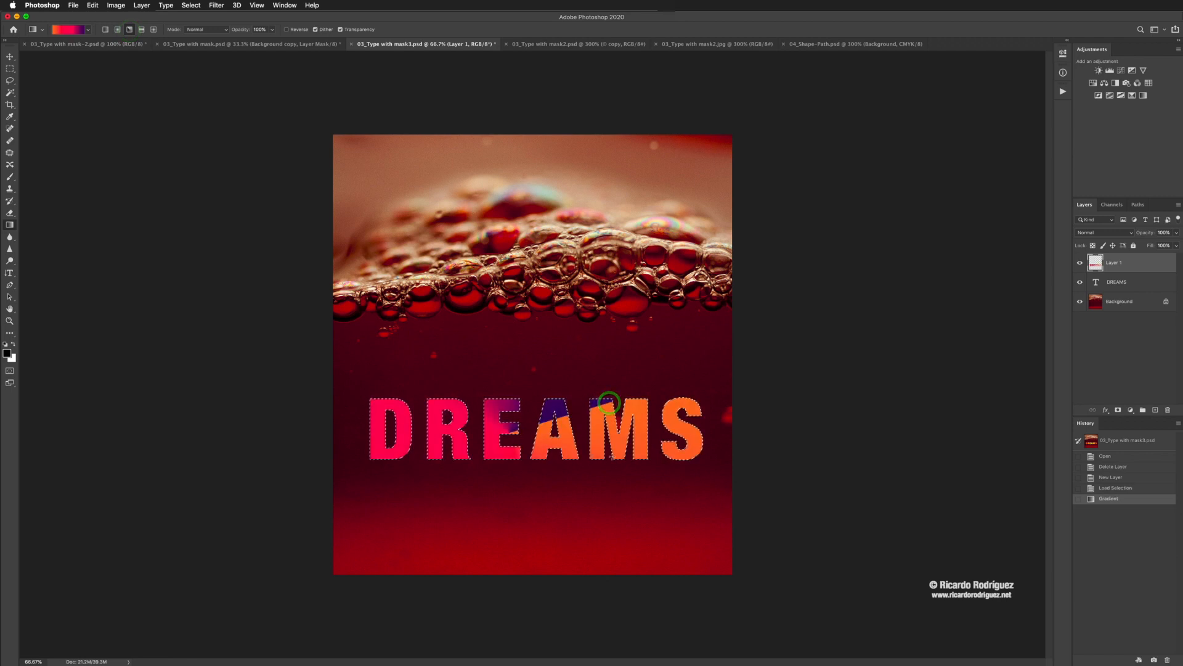
Undo the angle gradient on the DREAMS selection and switch the gradient type to linear.
key("super+z")
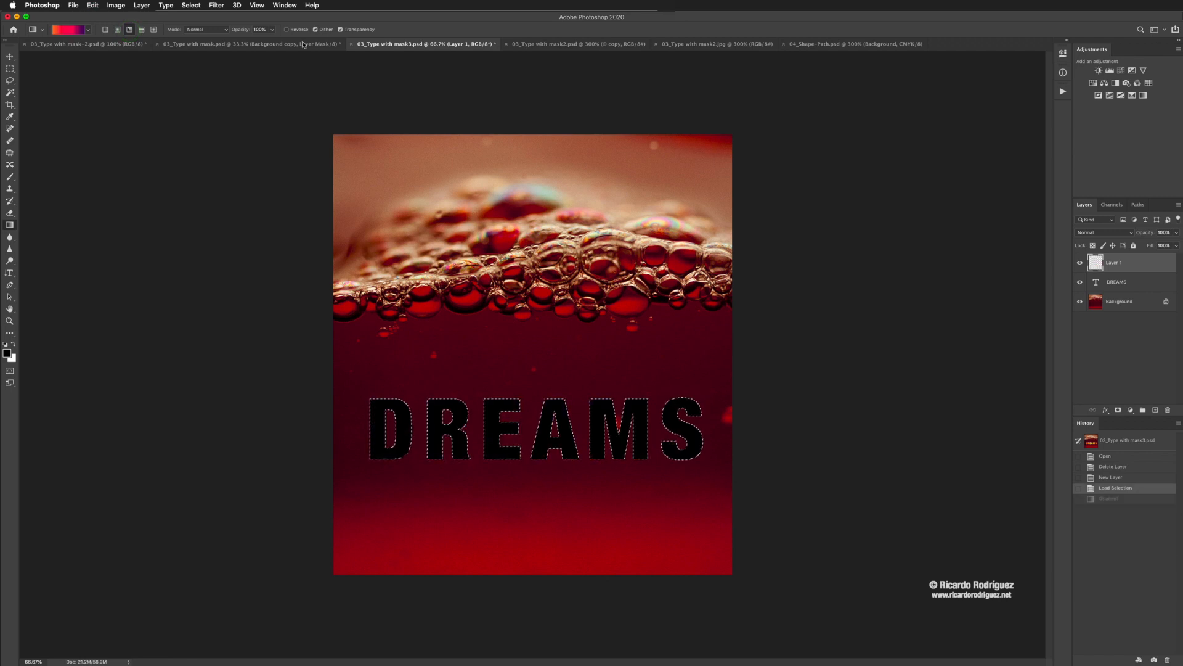
left_click(141, 29)
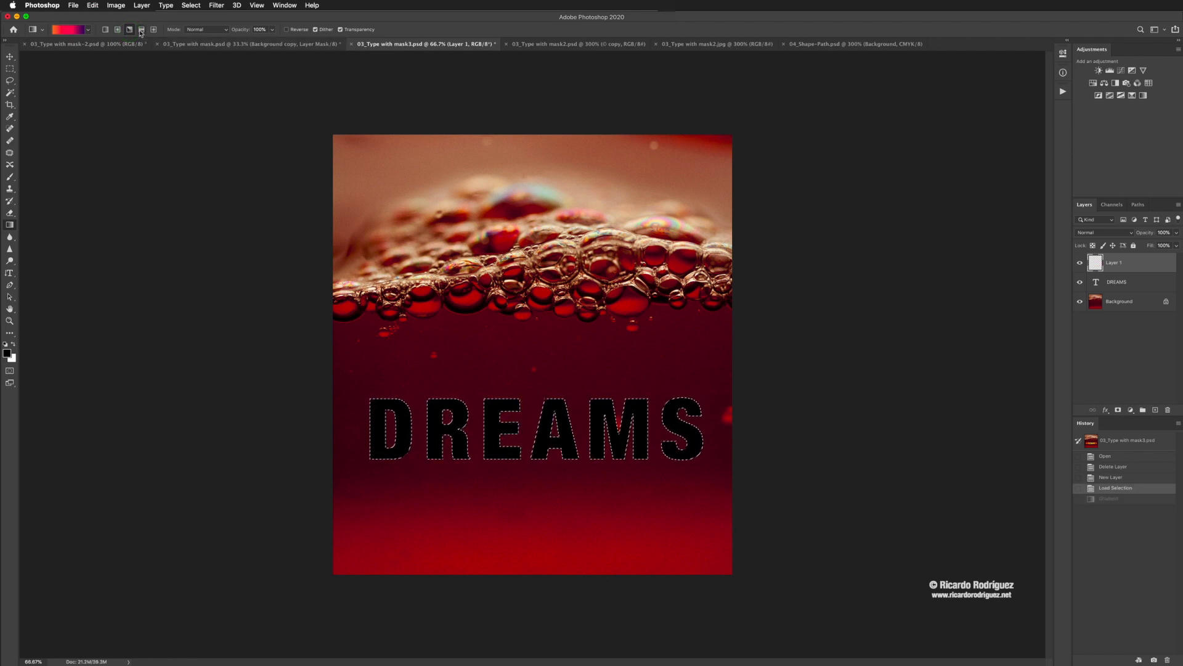
left_click(105, 29)
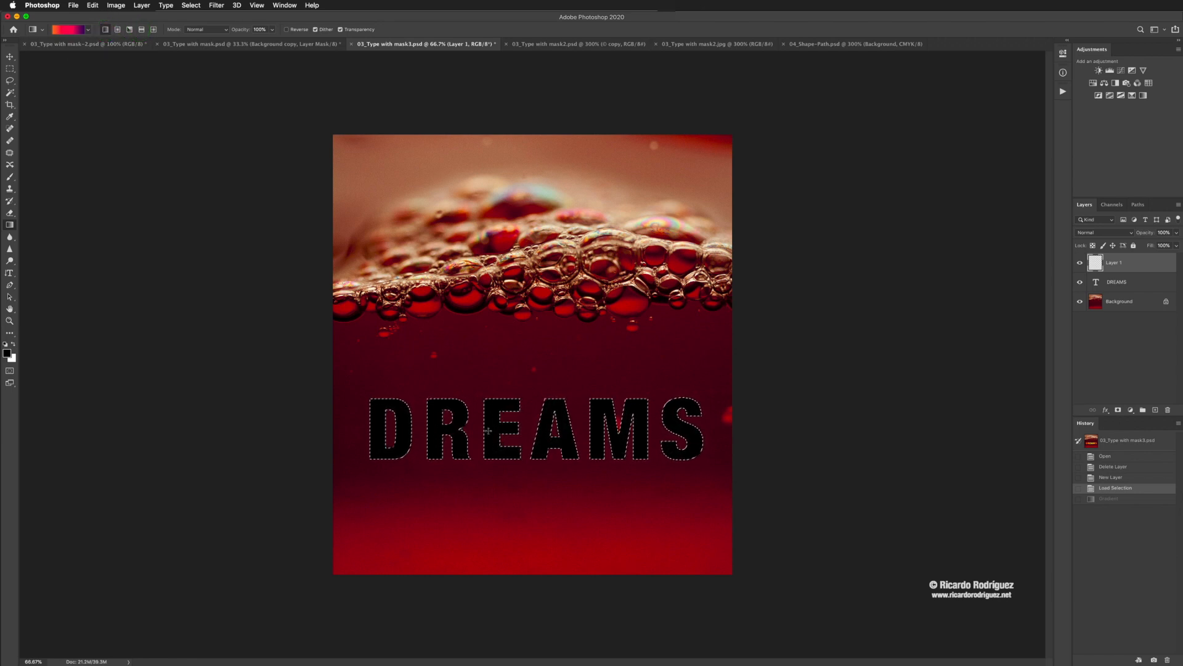
Replace a very short trial gradient on the E with a horizontal linear gradient spanning the whole DREAMS selection, and deselect.
left_click_drag(489, 429, 494, 429)
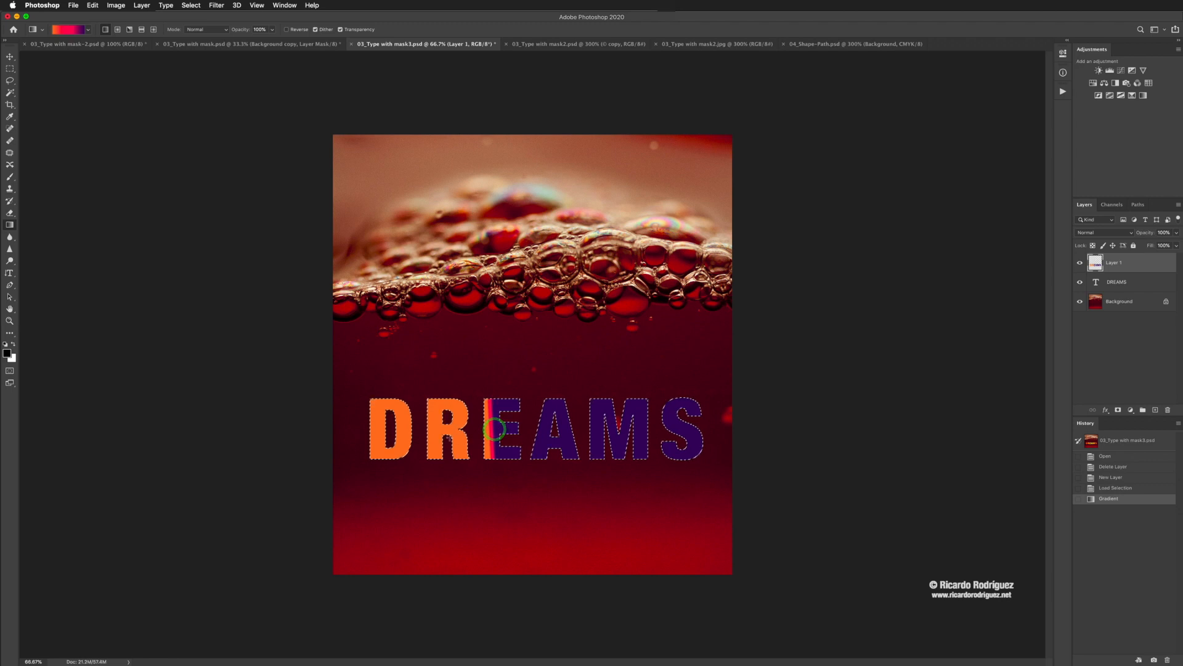
key("super+z")
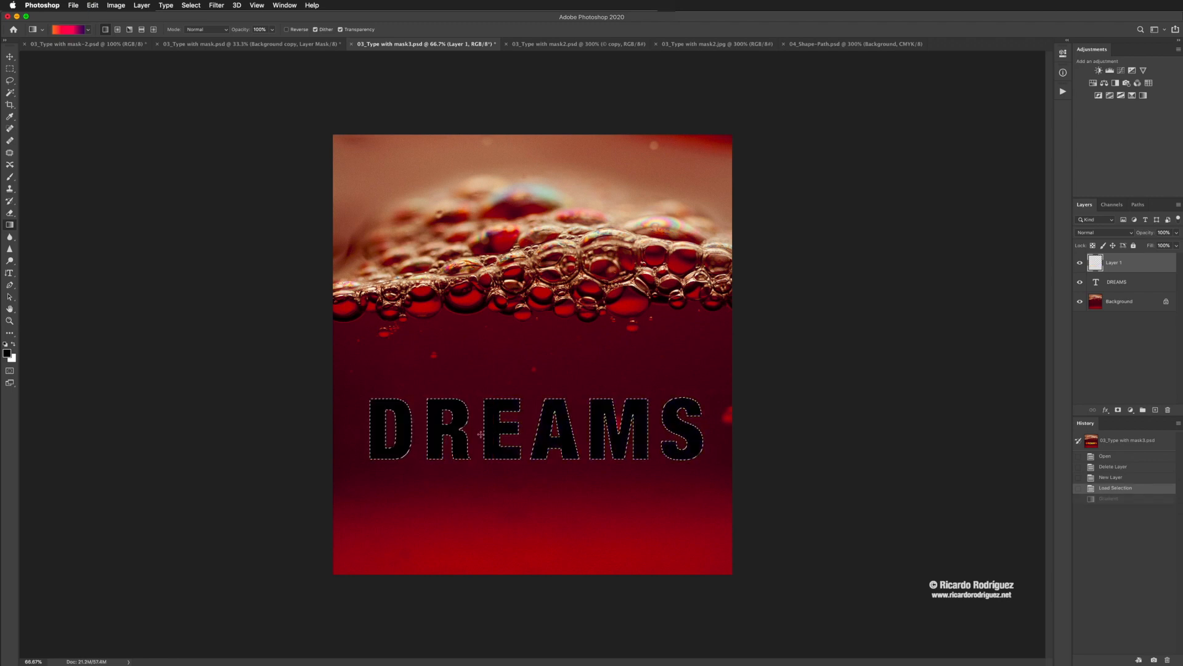
left_click_drag(645, 429, 646, 430)
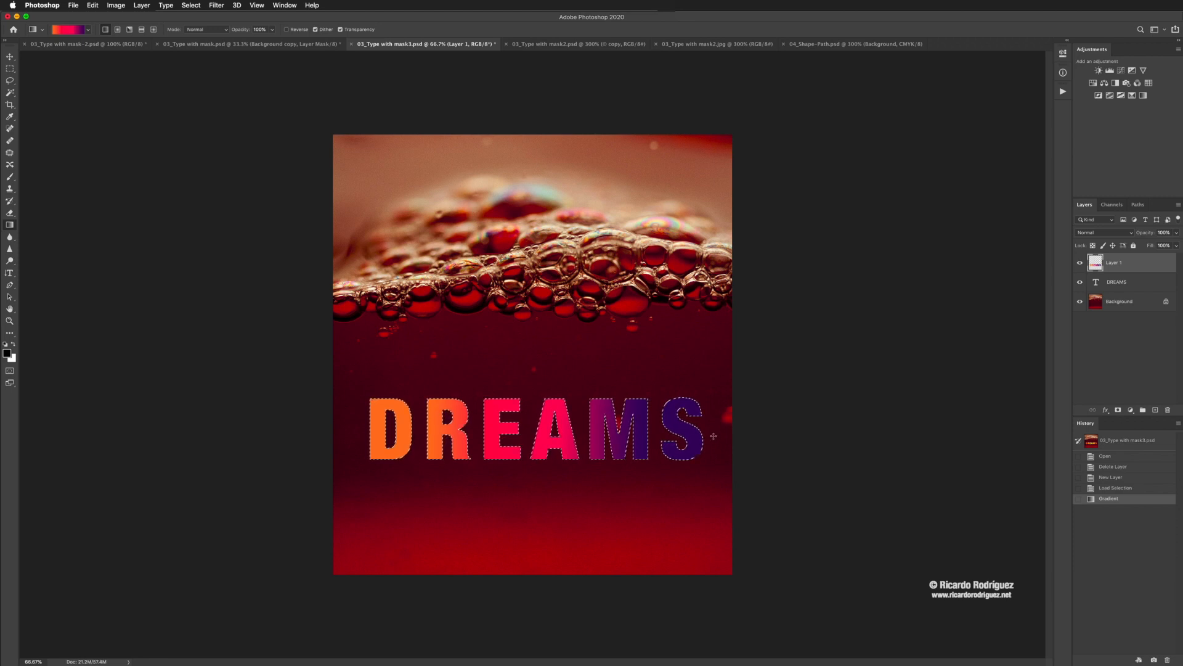
key("super+d")
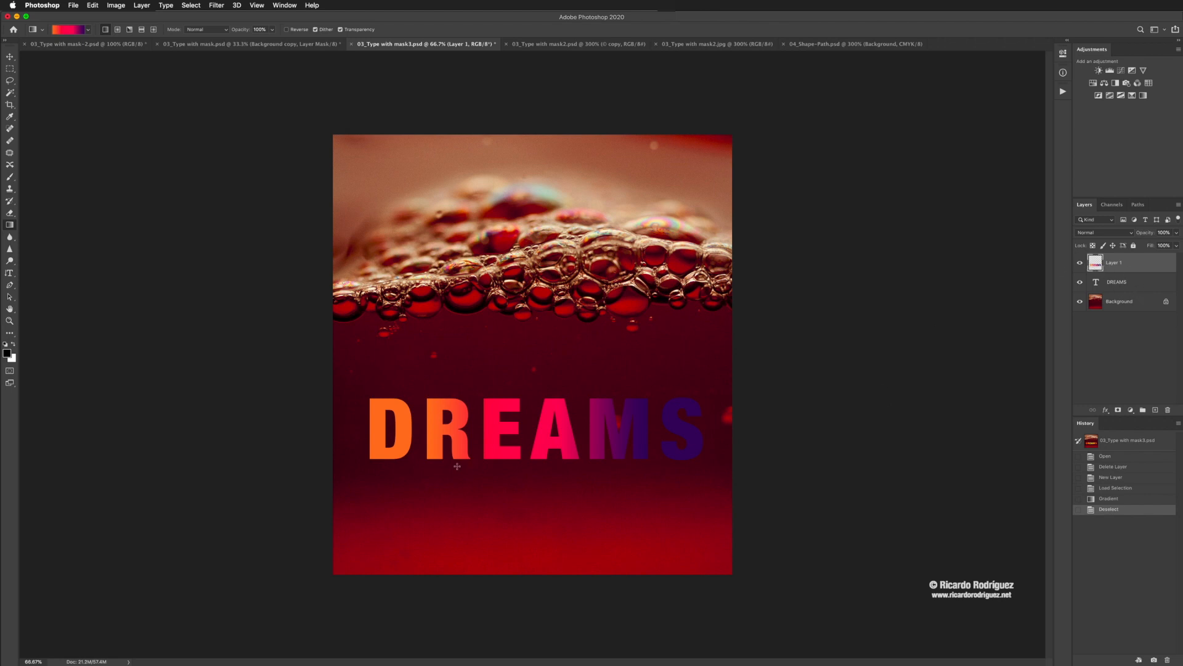
Examine the gradient-filled DREAMS letters up close and compare the document with the drainpipe photo and SECRET documents.
key("z")
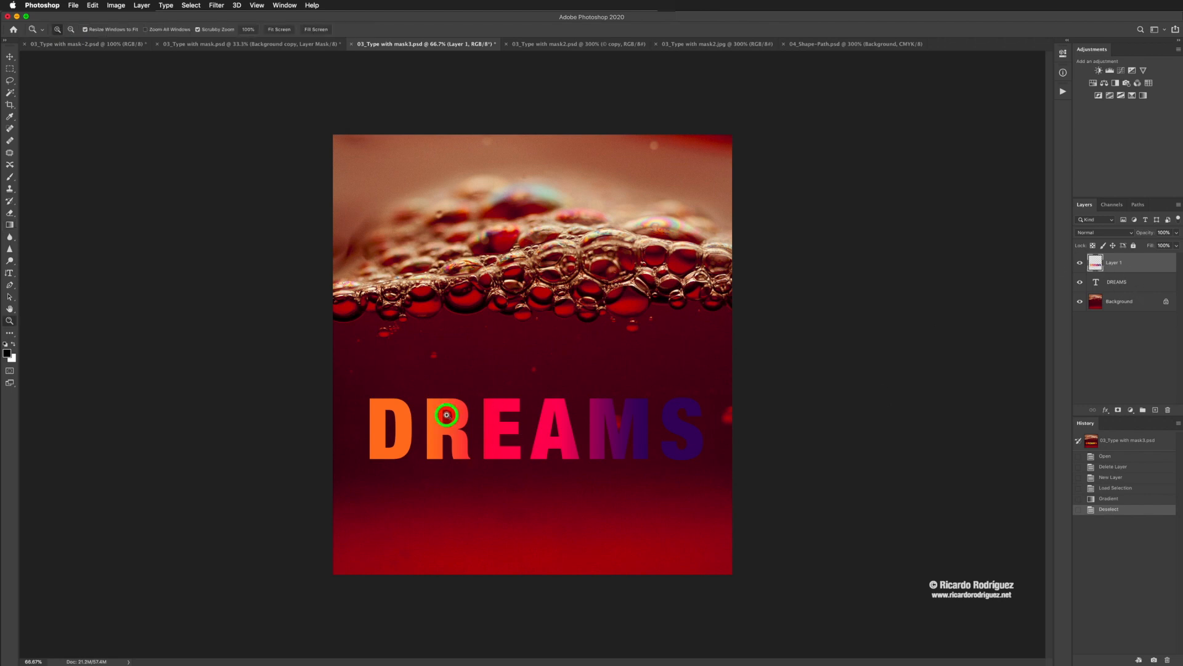
left_click(432, 402)
left_click(432, 402)
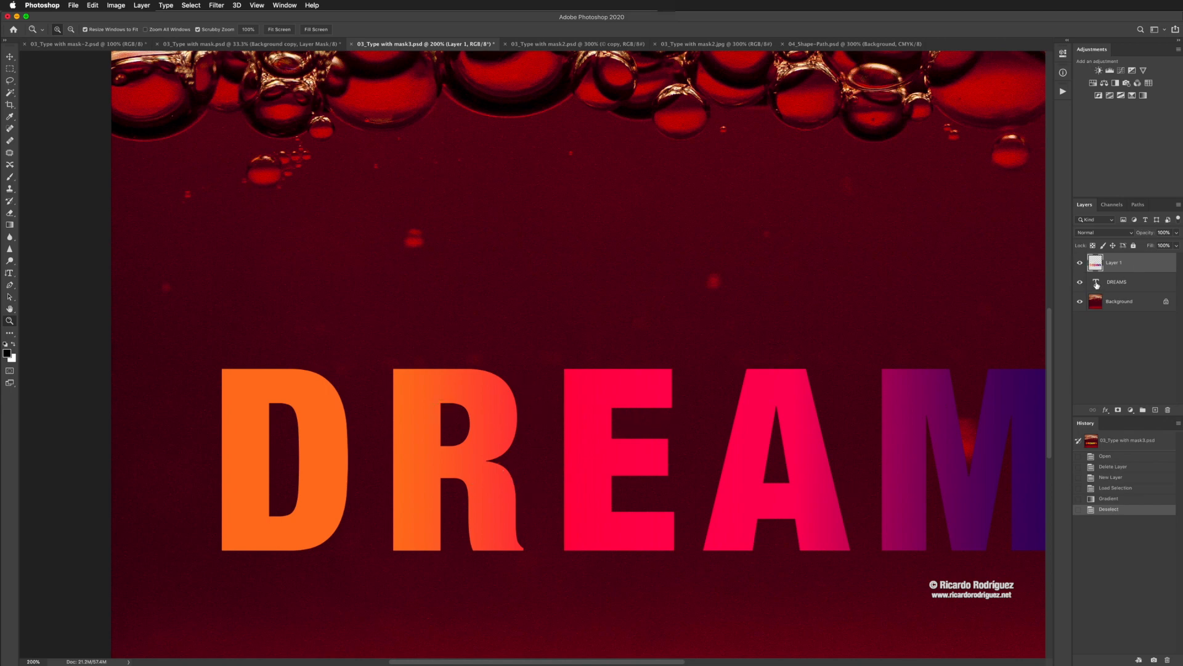
left_click(744, 402)
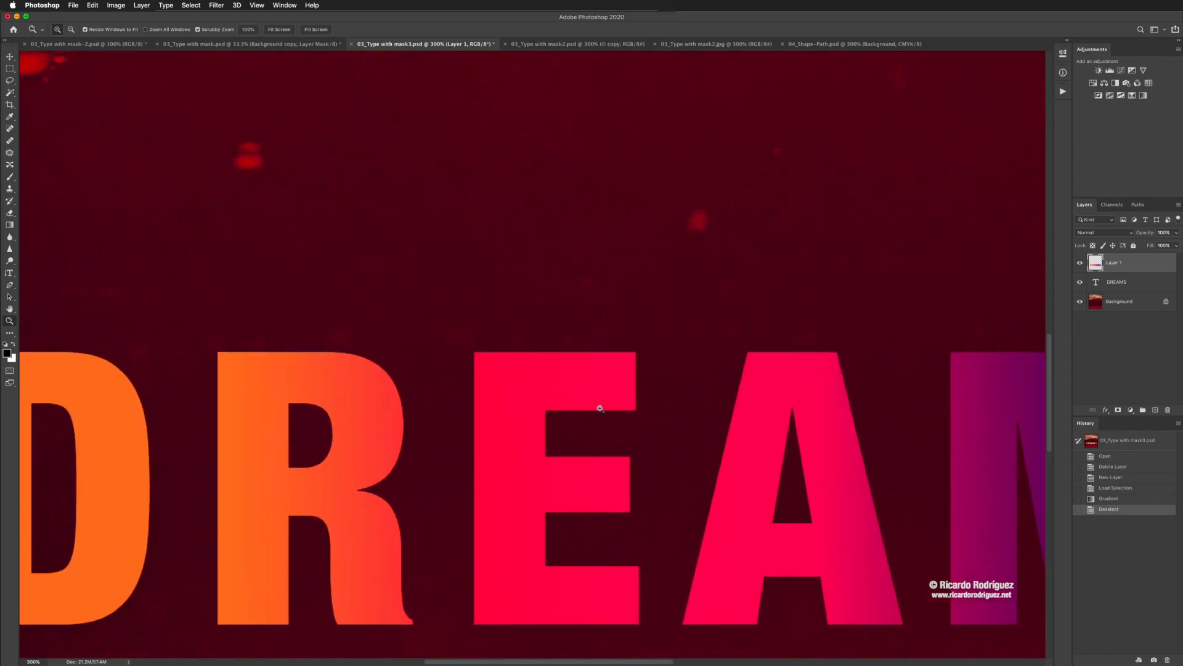
left_click(748, 429, "alt")
left_click(748, 430, "alt")
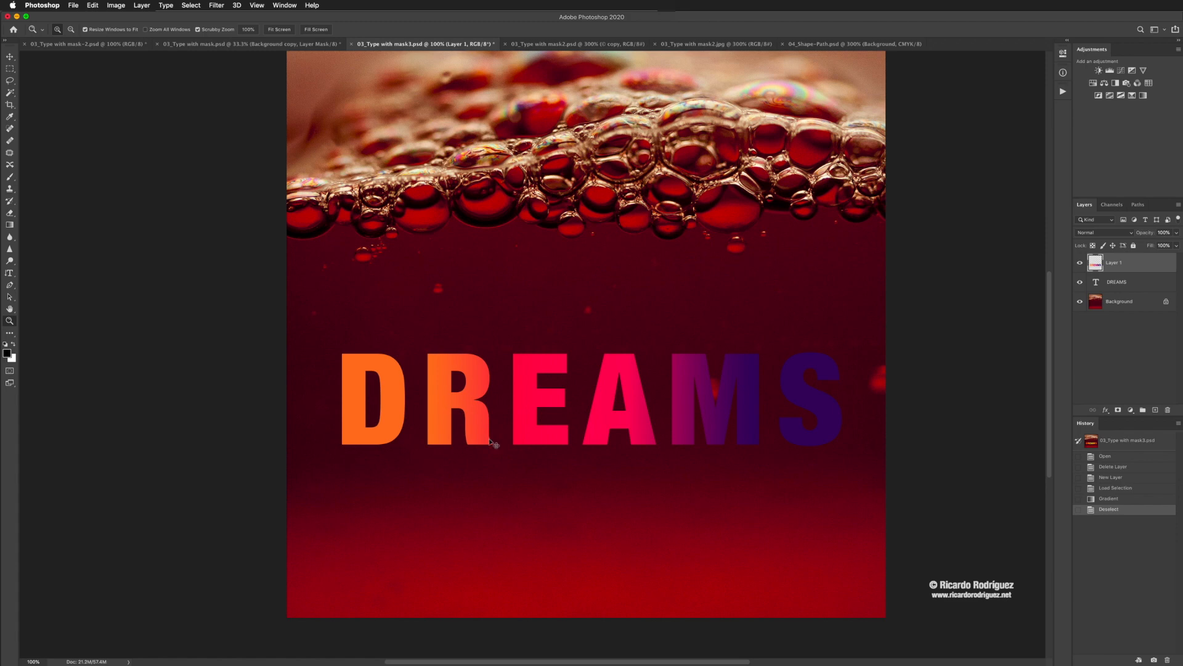
key("super+minus")
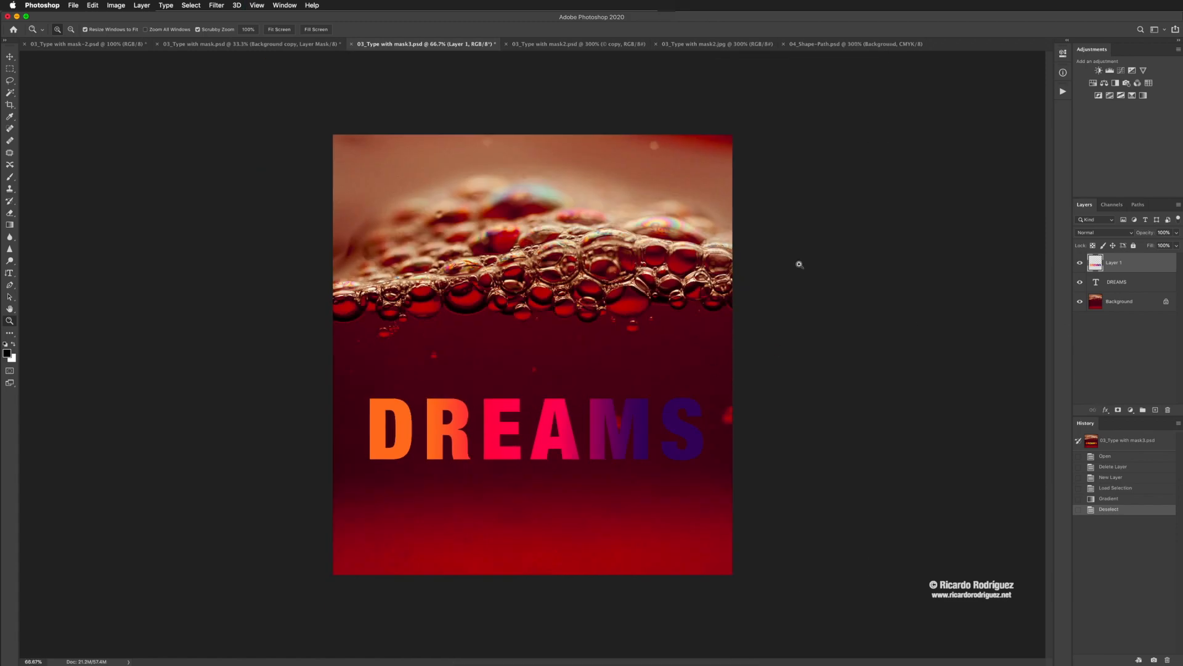
left_click(70, 47)
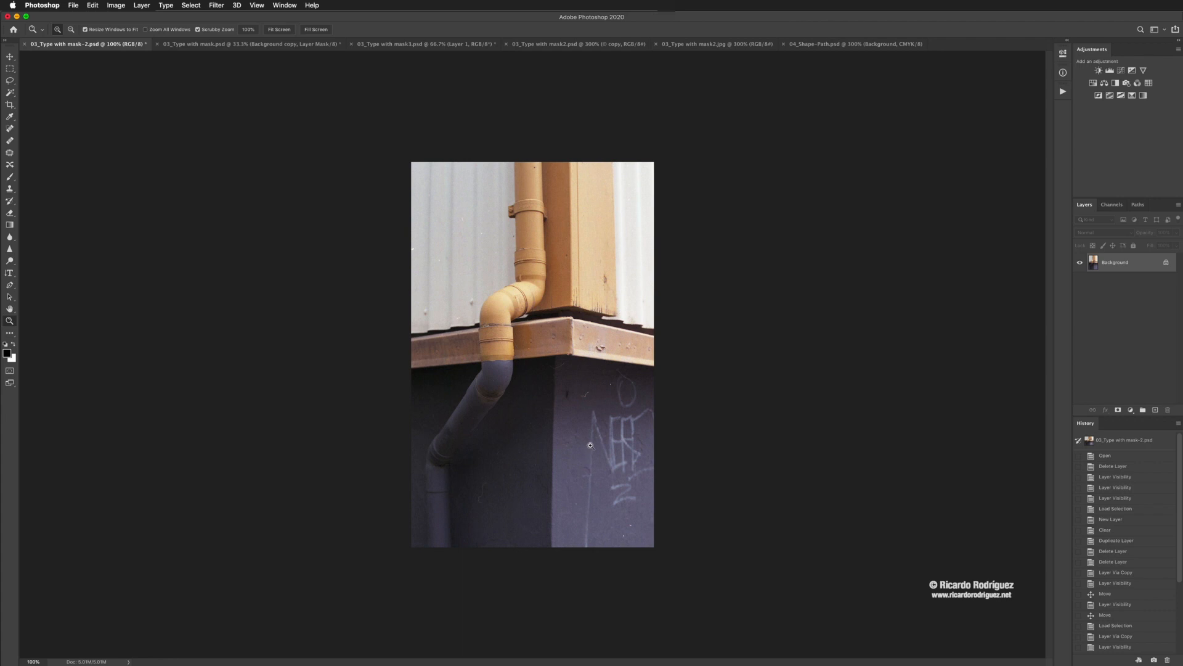
left_click(186, 43)
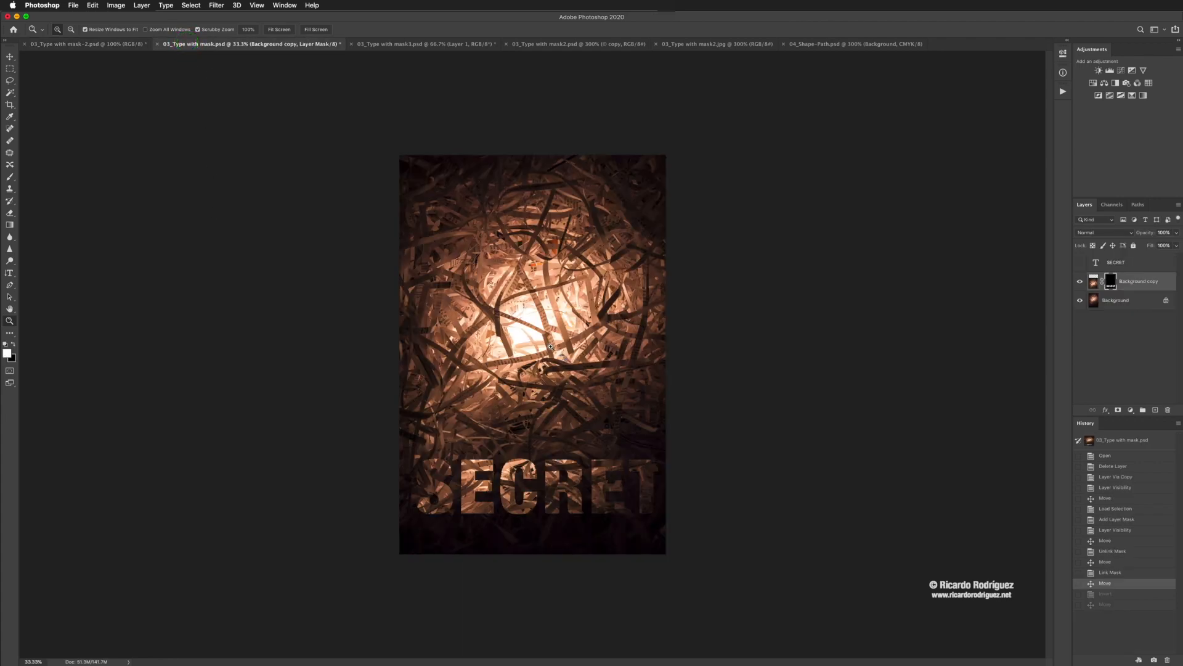
left_click(405, 44)
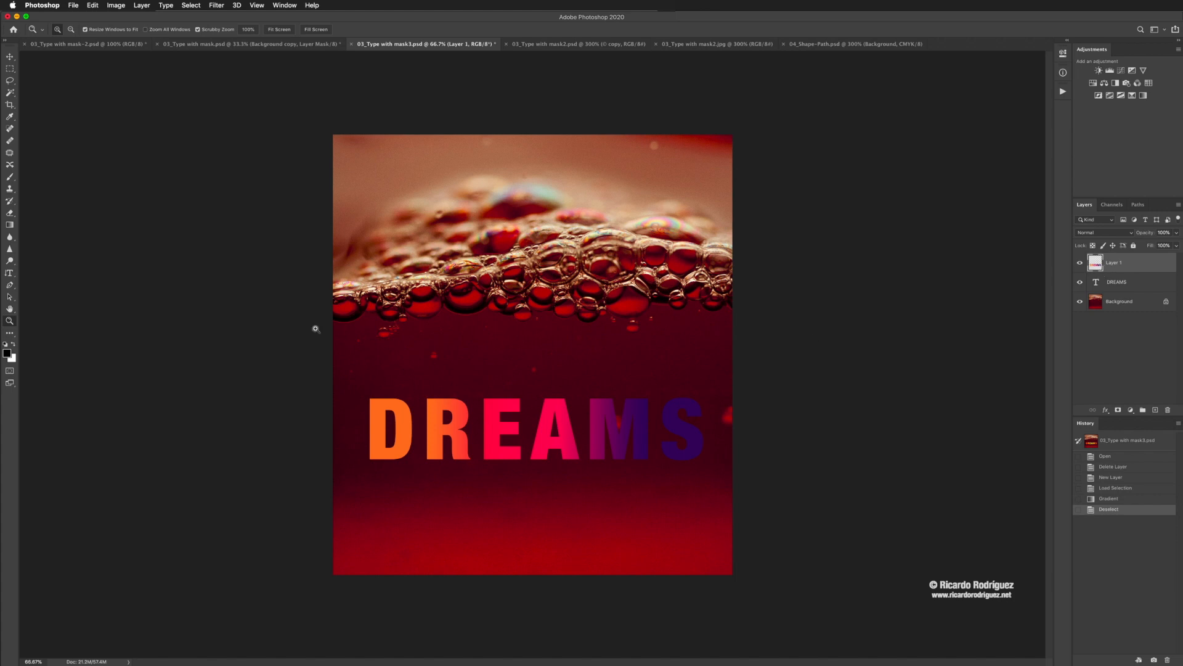
In 03_Type with mask2.psd, delete the two © layers and the Protected text layer, leaving only the Background.
left_click(546, 44)
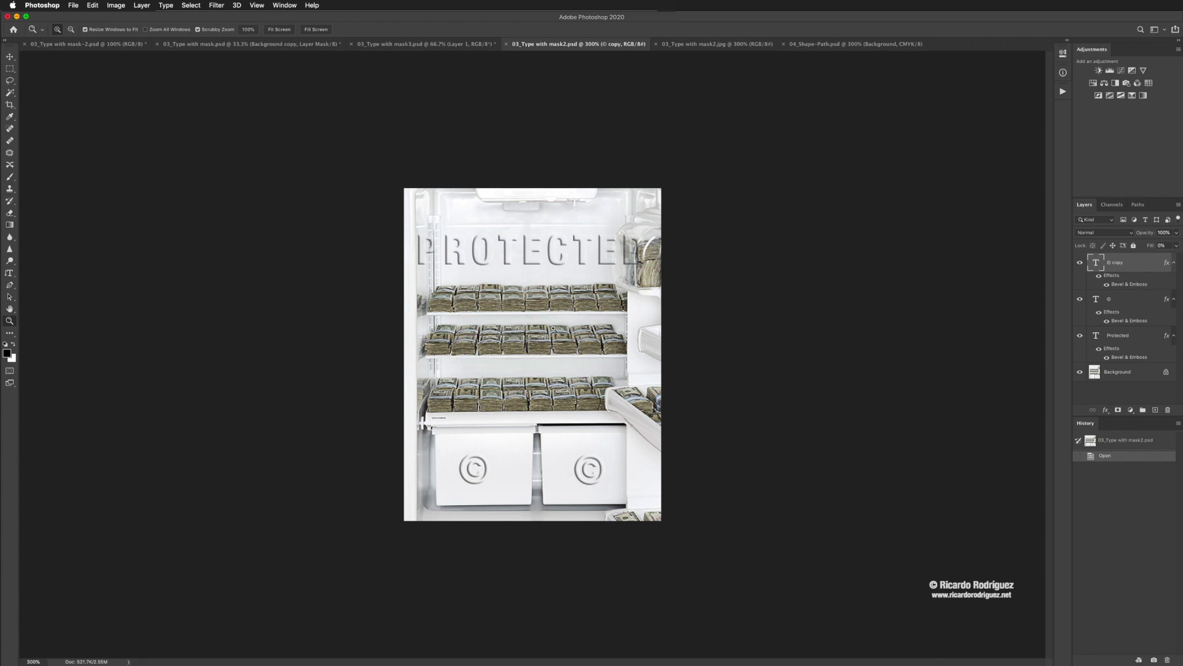
left_click_drag(1126, 265, 1167, 408)
left_click(1137, 264)
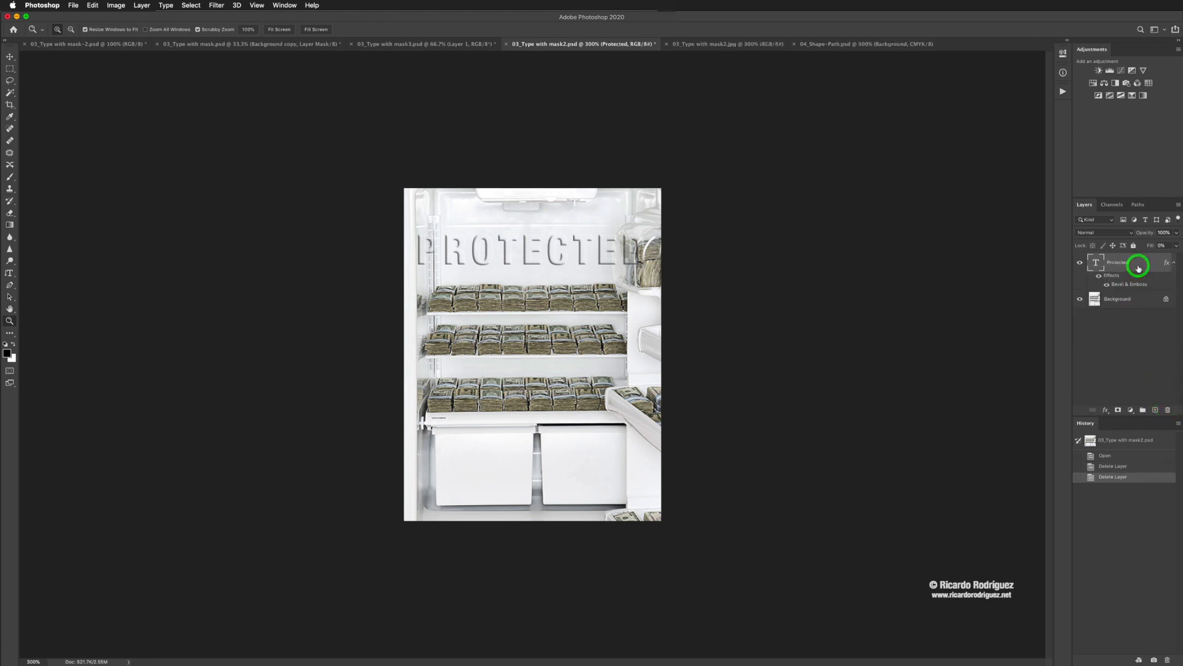
key("Delete")
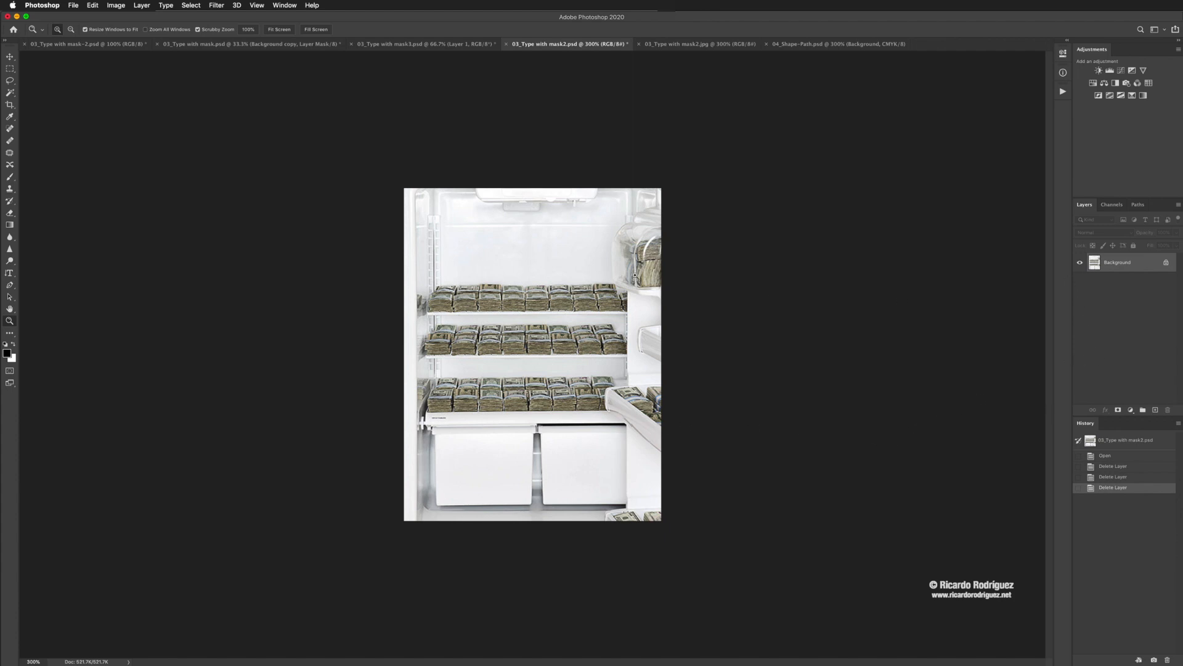
Create a © type mask selection at 72 pt over the middle shelf of money.
key("t")
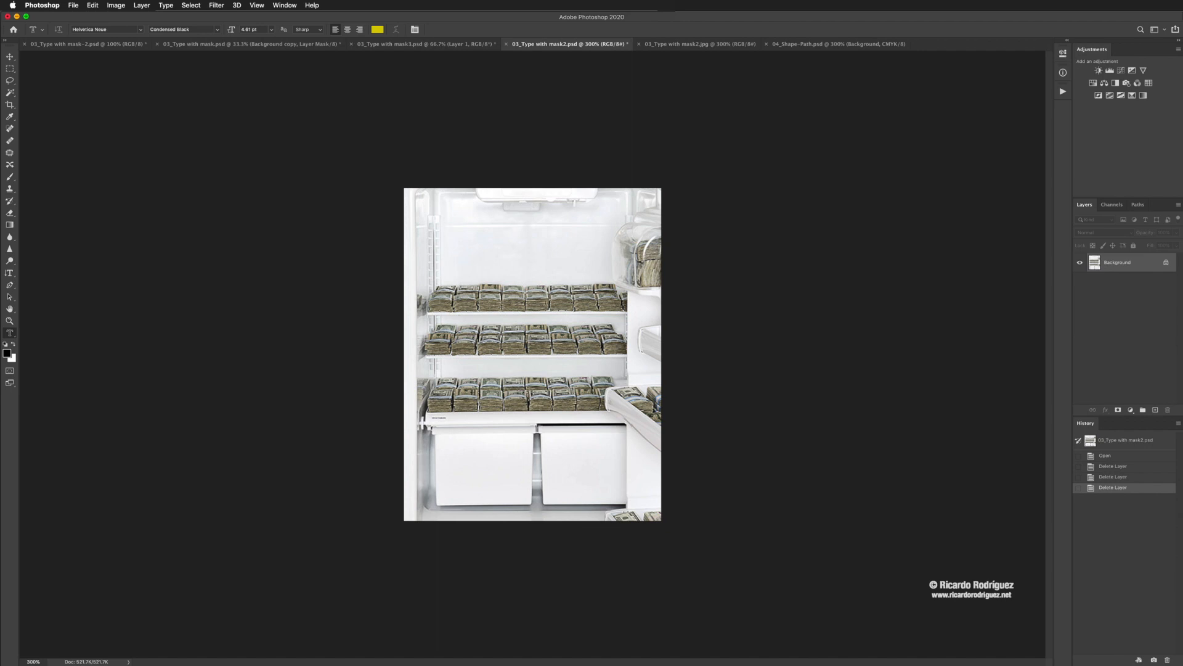
left_click(517, 346)
left_click(273, 29)
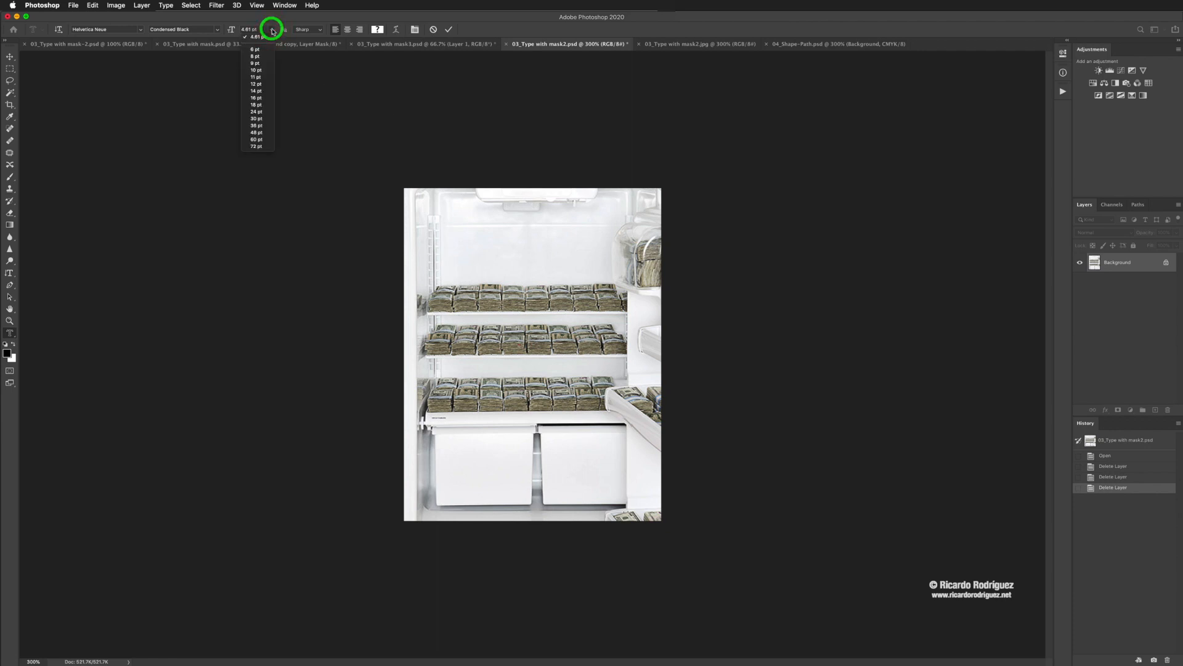
left_click(254, 145)
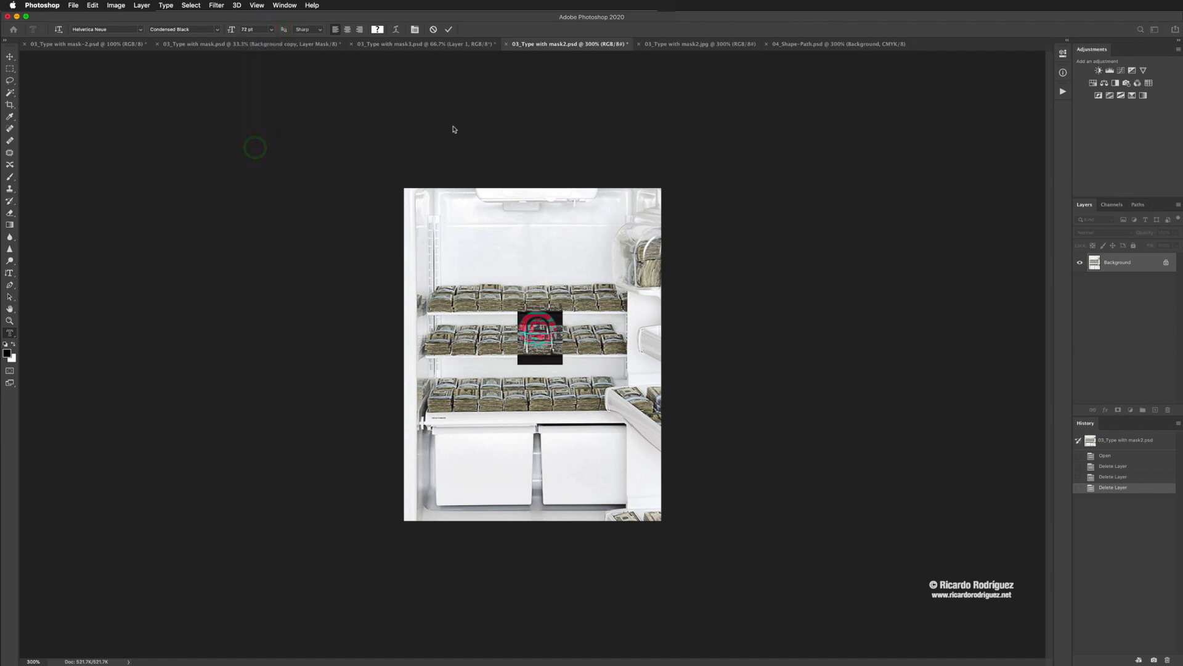
left_click(449, 29)
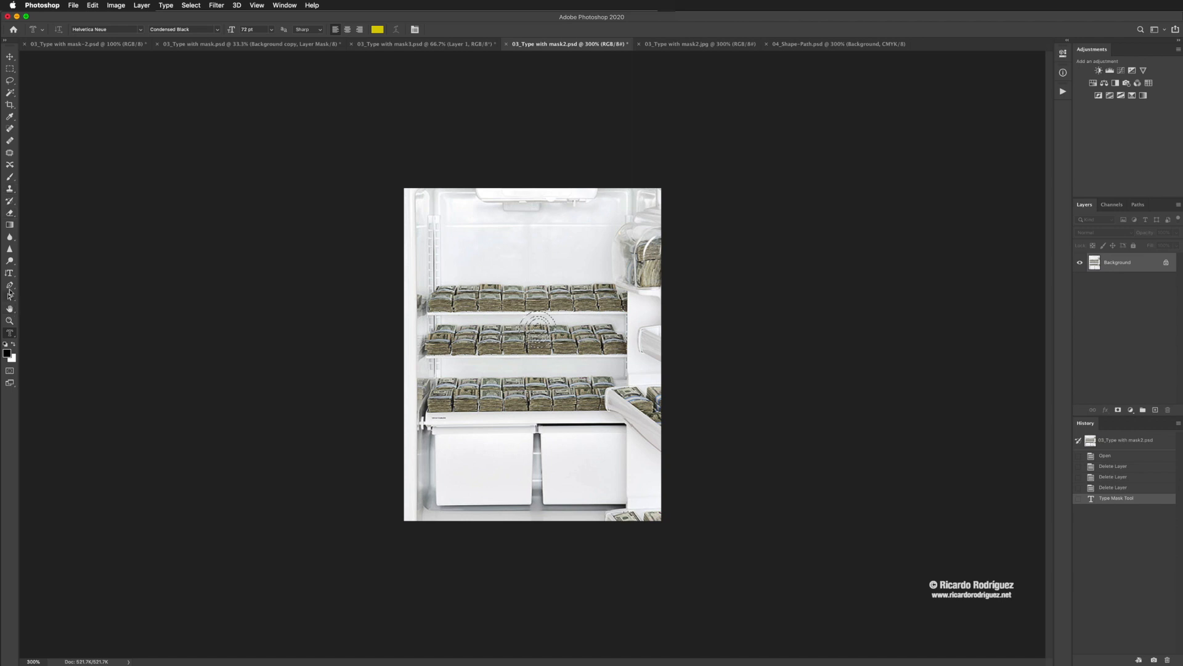
Discard the © selection and add a yellow © as regular horizontal type over the middle shelf.
left_click(22, 273)
left_click(43, 274)
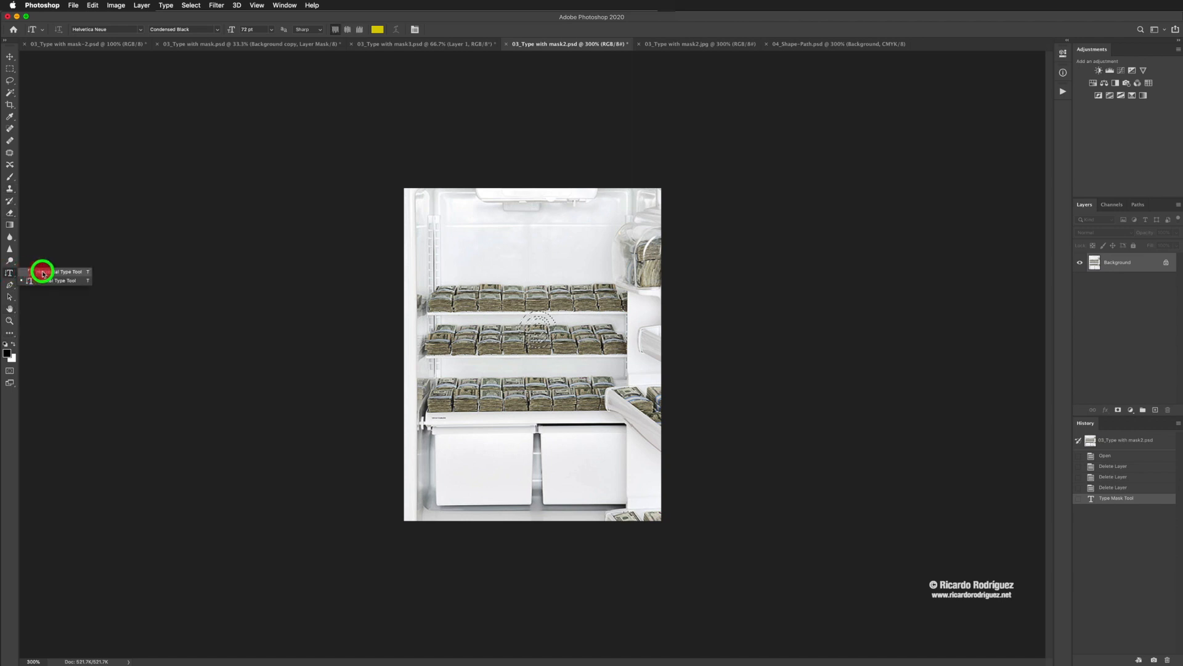
left_click(53, 274)
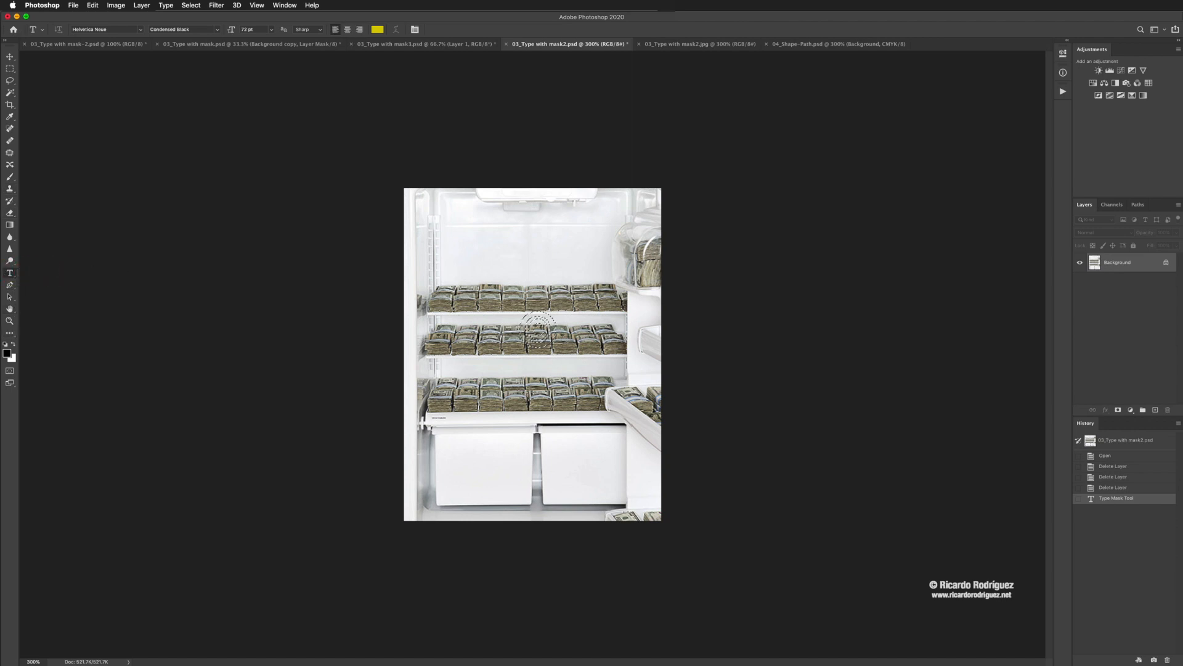
key("super+d")
left_click(527, 339)
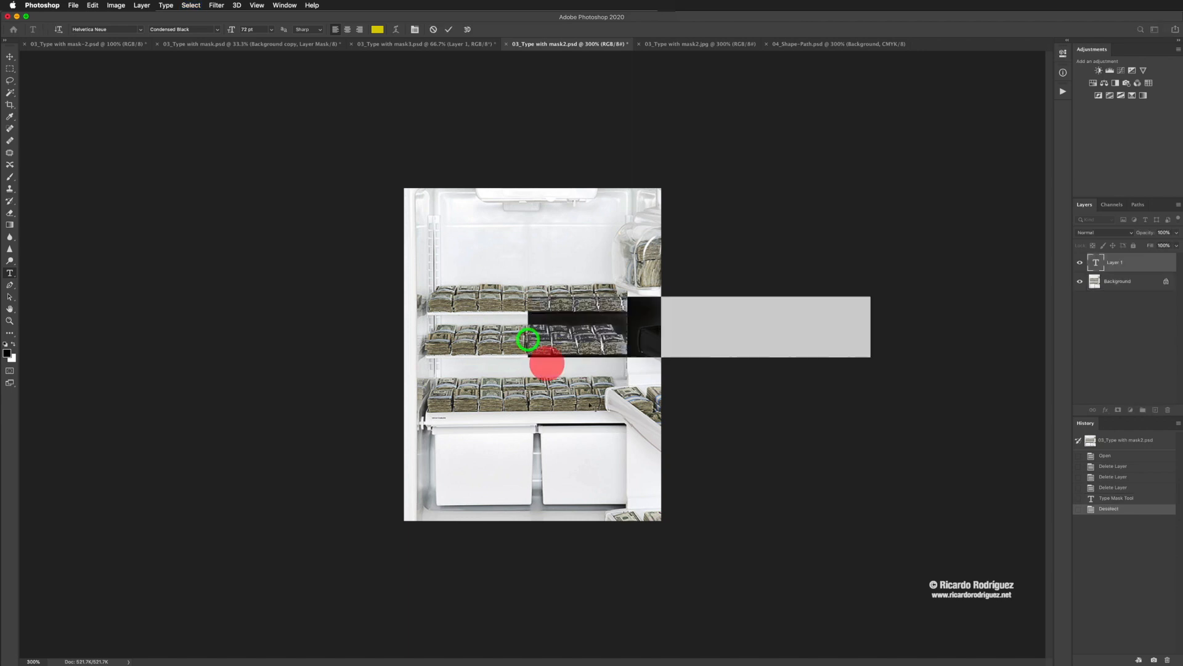
type("©")
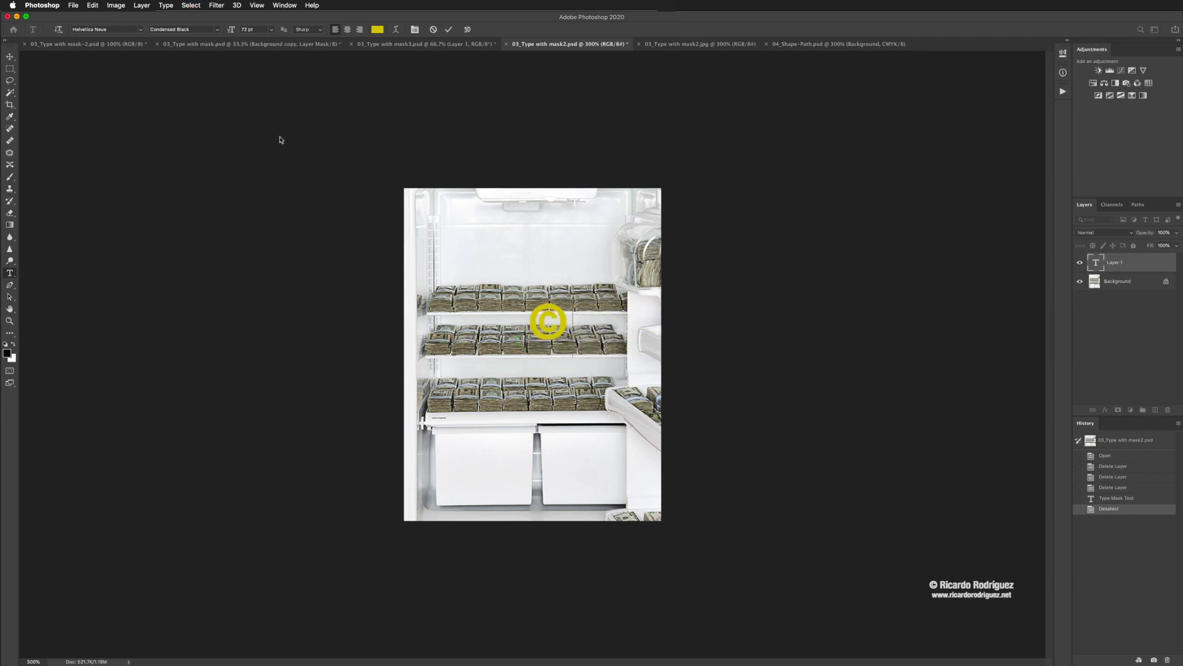
Set the © text's font style to Regular and commit the text layer.
left_click(219, 30)
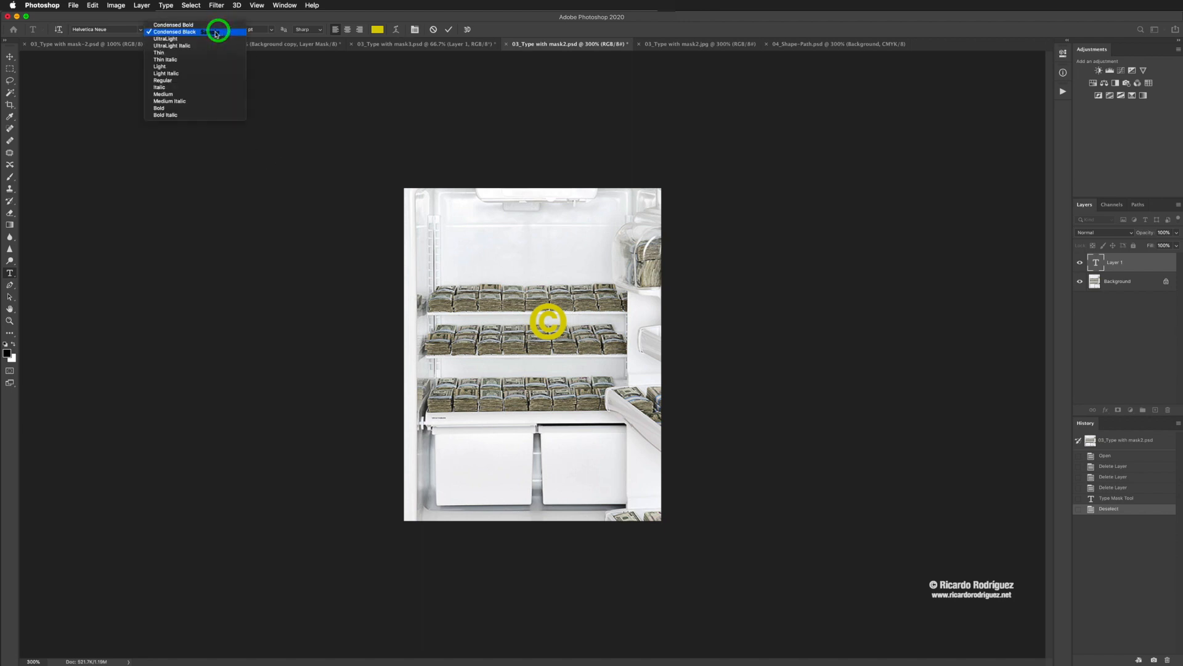
left_click(179, 81)
left_click(185, 29)
type("Condensed Black")
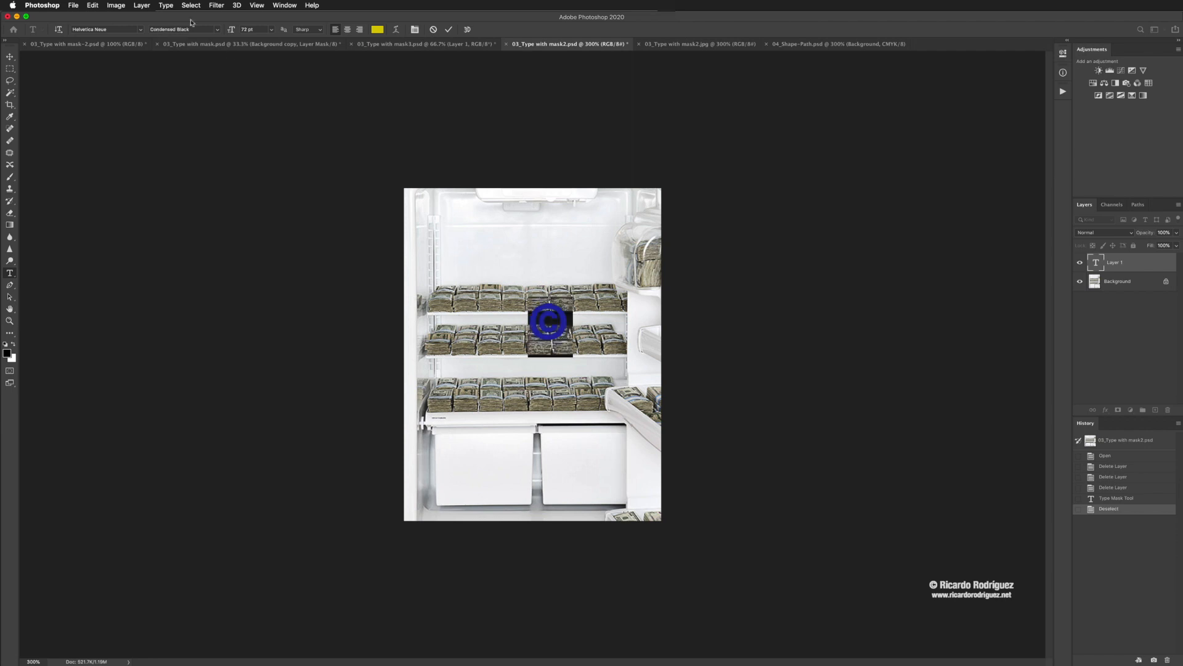
left_click(216, 30)
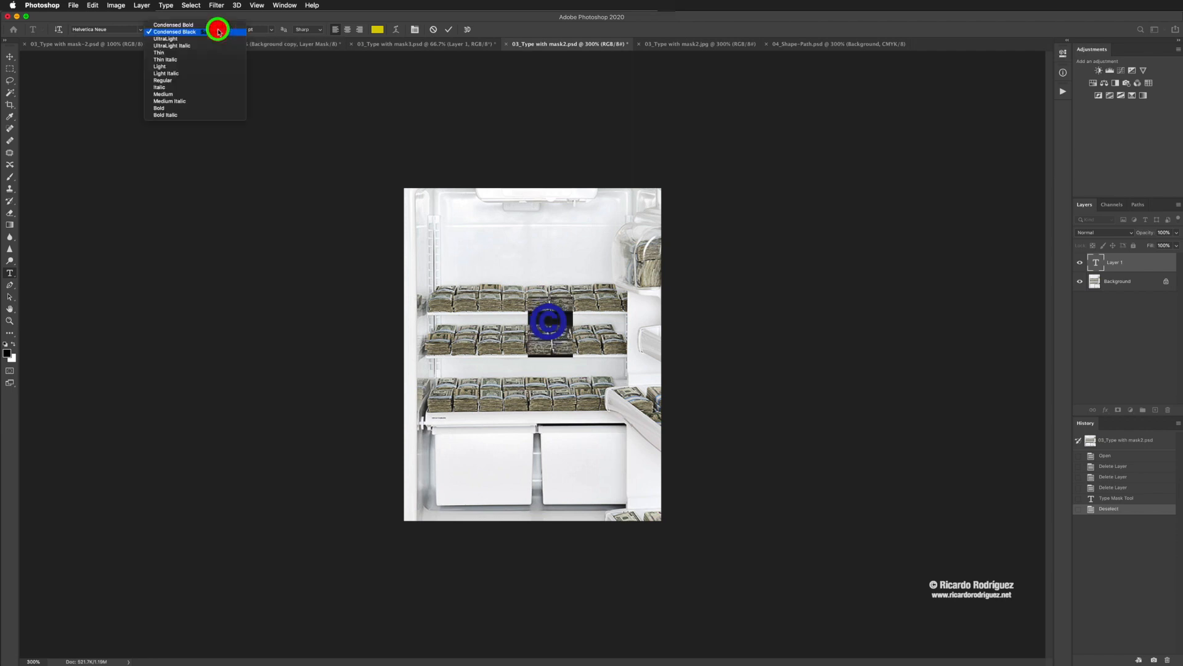
left_click(178, 80)
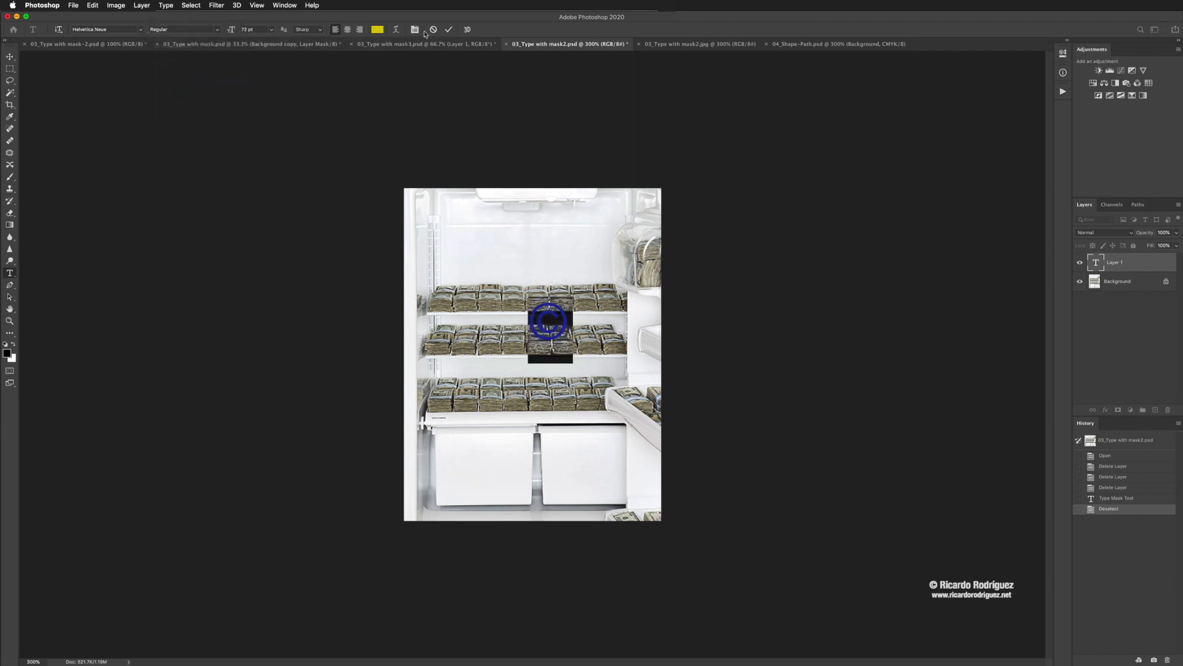
left_click(449, 30)
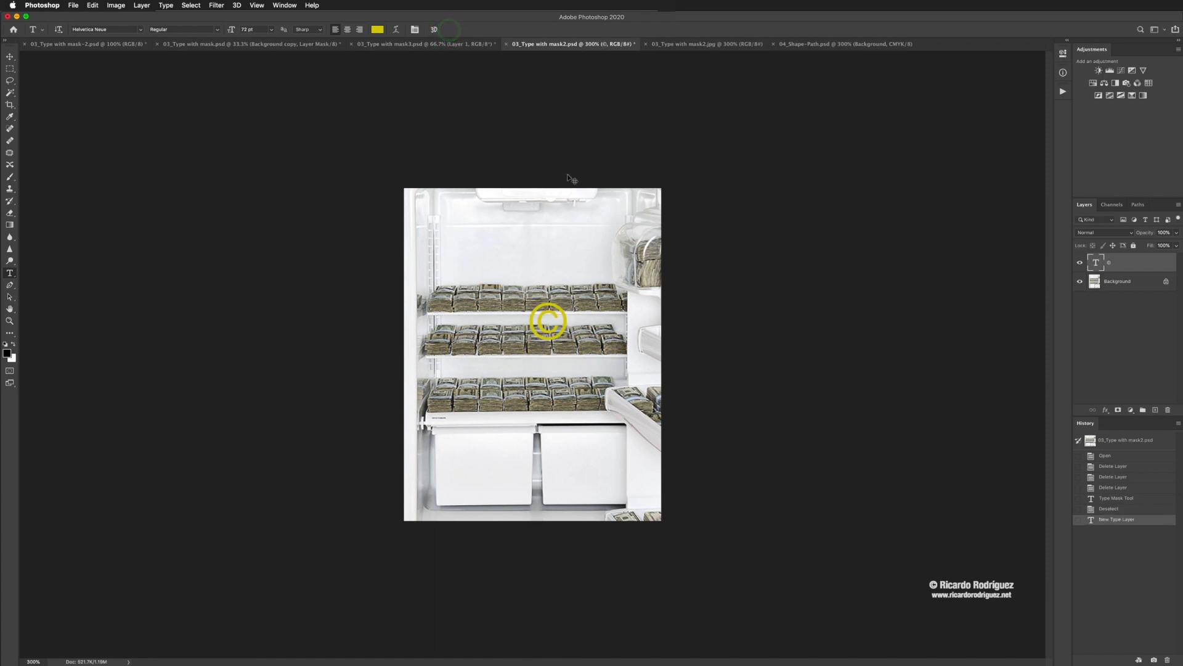
Scale the © text layer proportionally to about 345% and centre it over the shelves of money.
key("super+t")
right_click(572, 295)
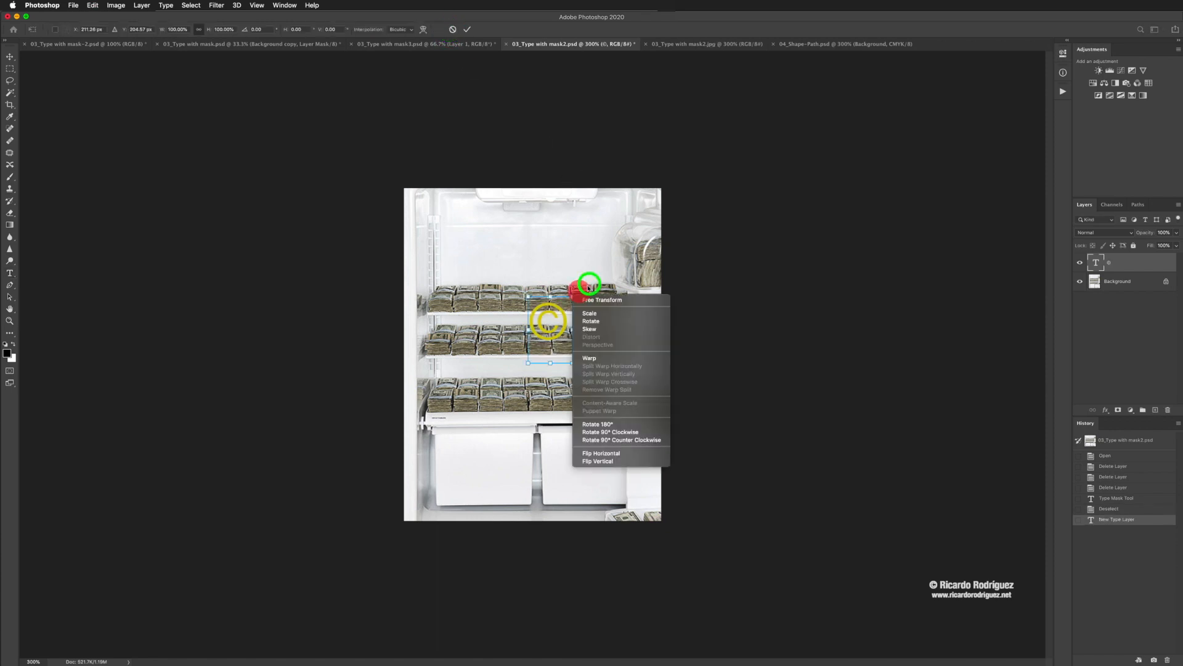
left_click(596, 278)
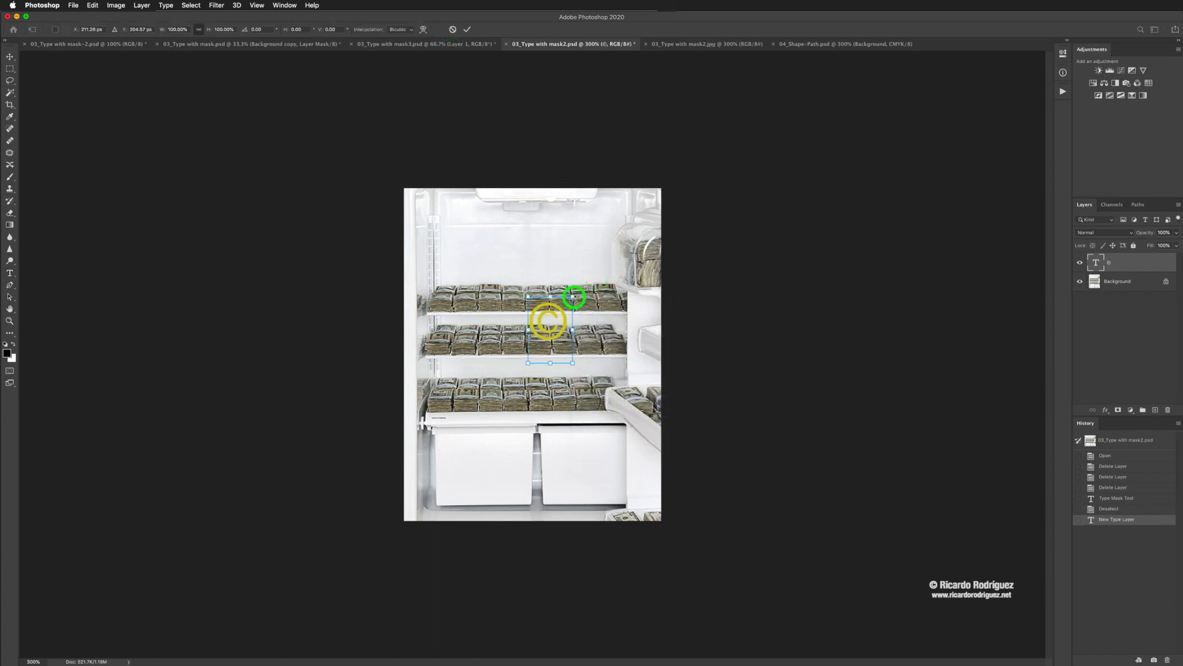
left_click_drag(573, 296, 589, 333)
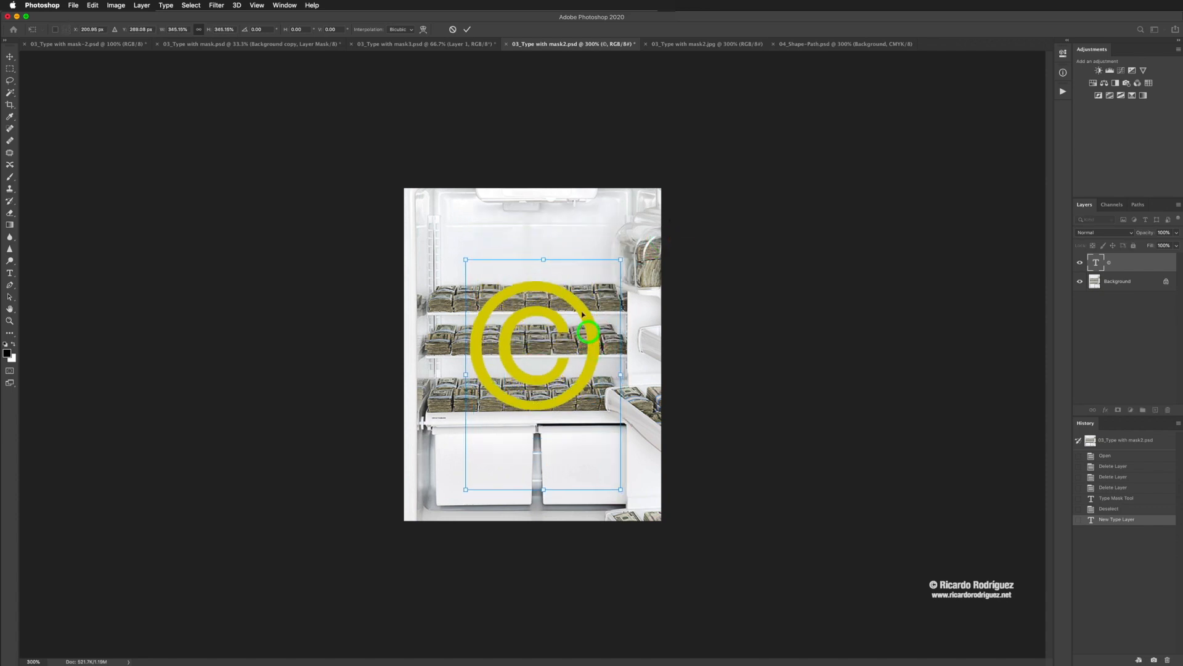
left_click(469, 29)
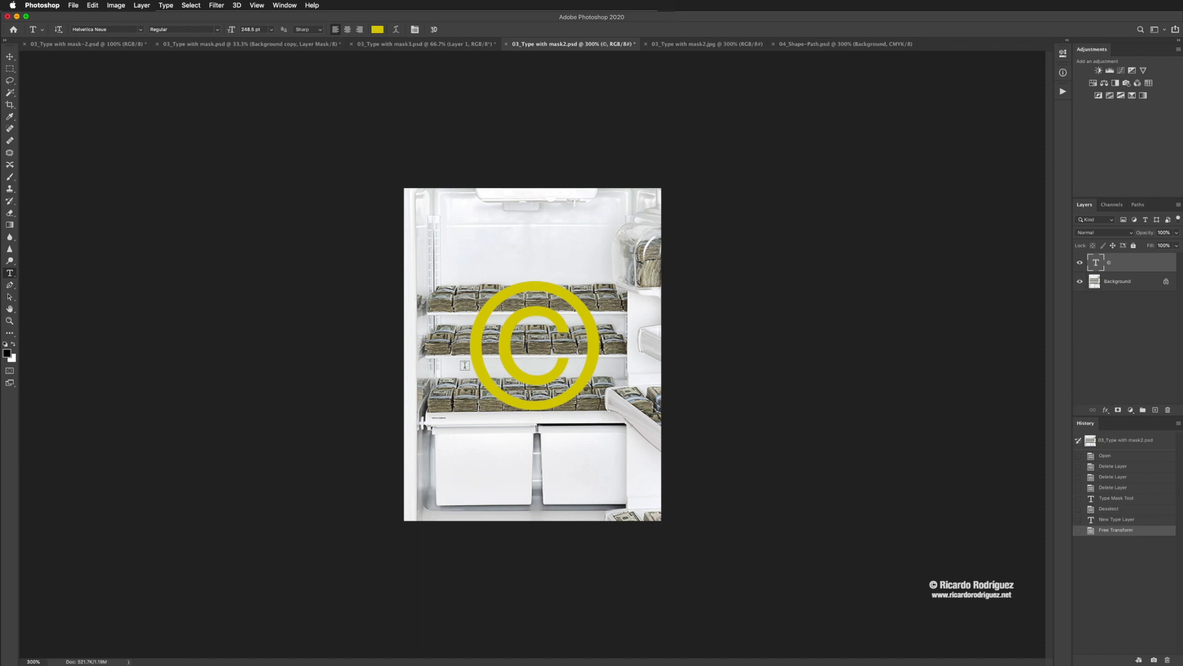
Apply a Bevel & Emboss effect to the © text layer with Inner Bevel, Chisel Hard technique and 5 px size.
left_click(1104, 411)
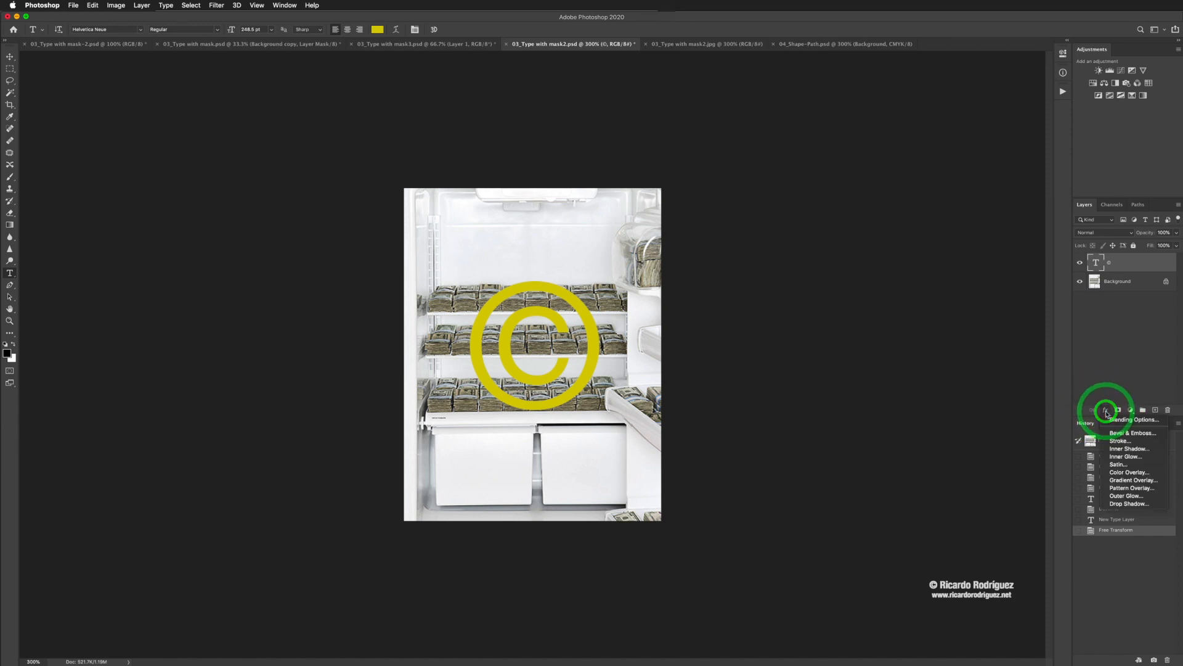
left_click(1140, 434)
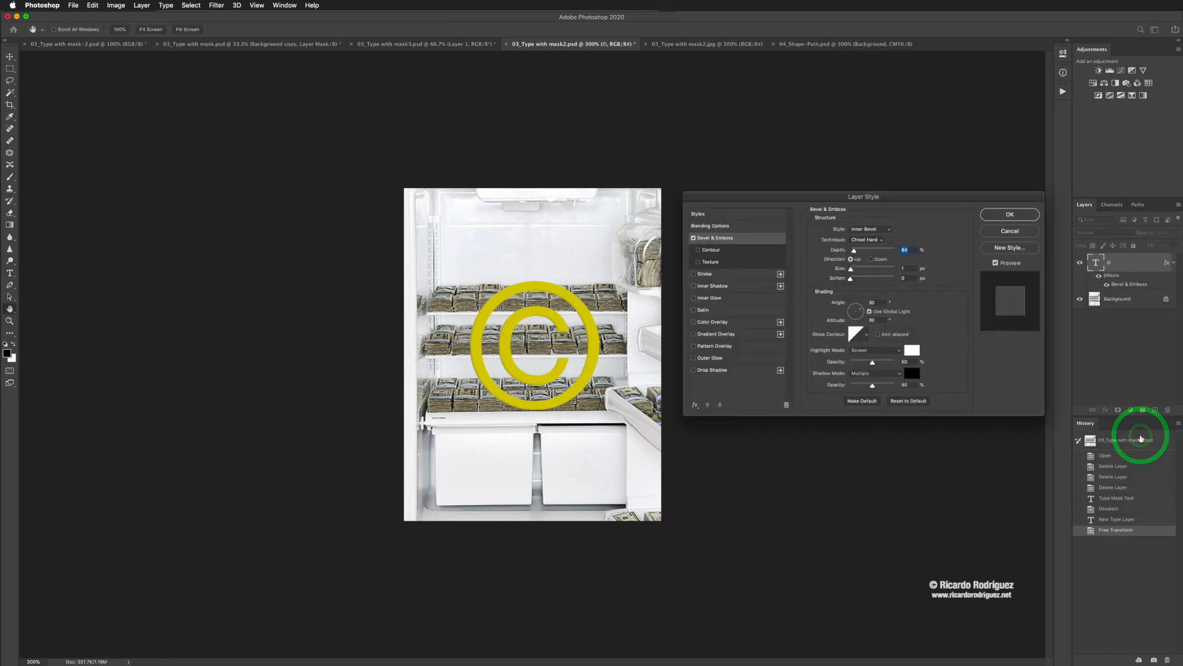
left_click(850, 271)
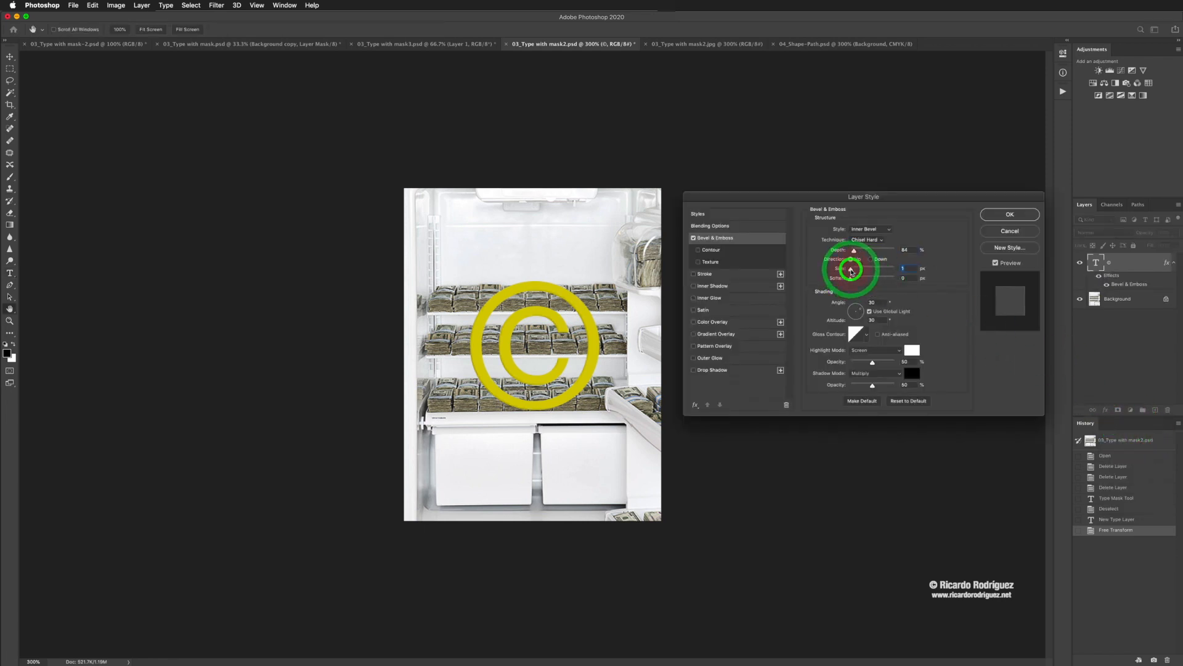
left_click_drag(850, 272, 854, 272)
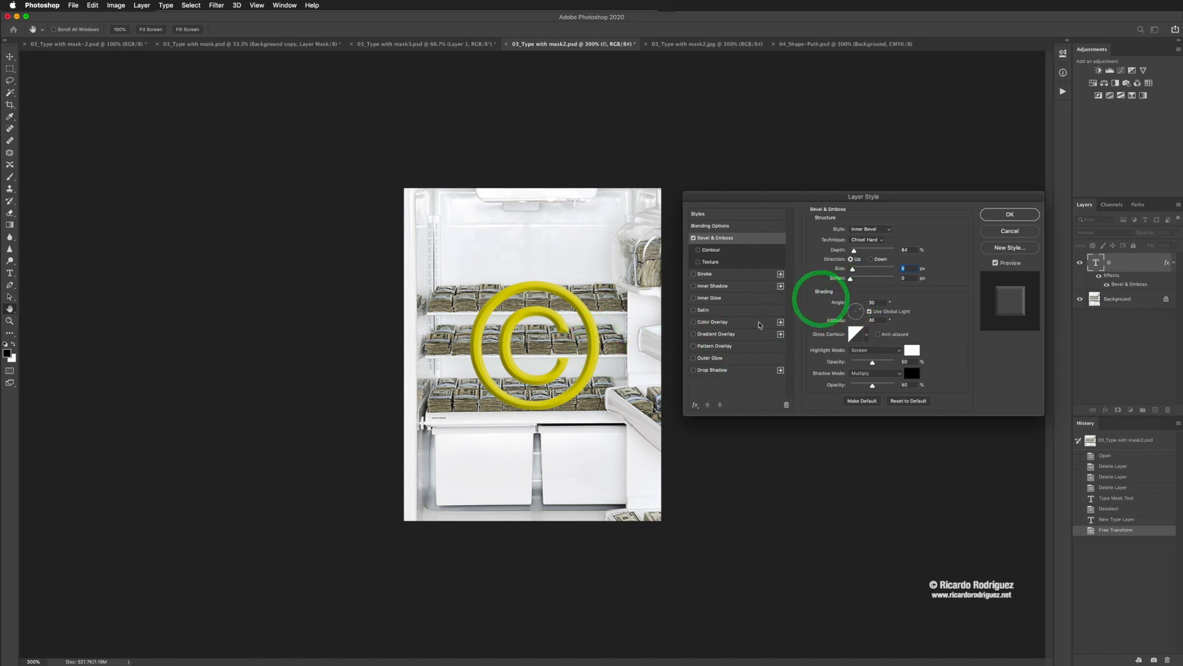
left_click(1001, 215)
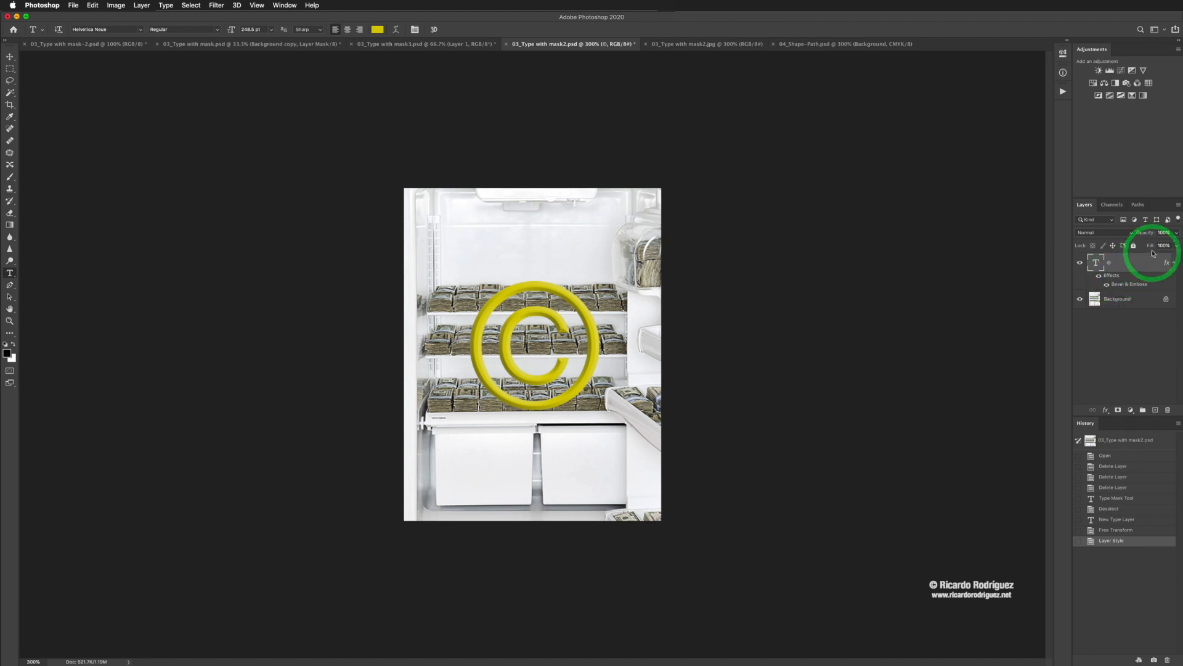
Lower the © text layer's fill to 0% and enlarge it proportionally to about 144%.
left_click_drag(1152, 248, 1106, 245)
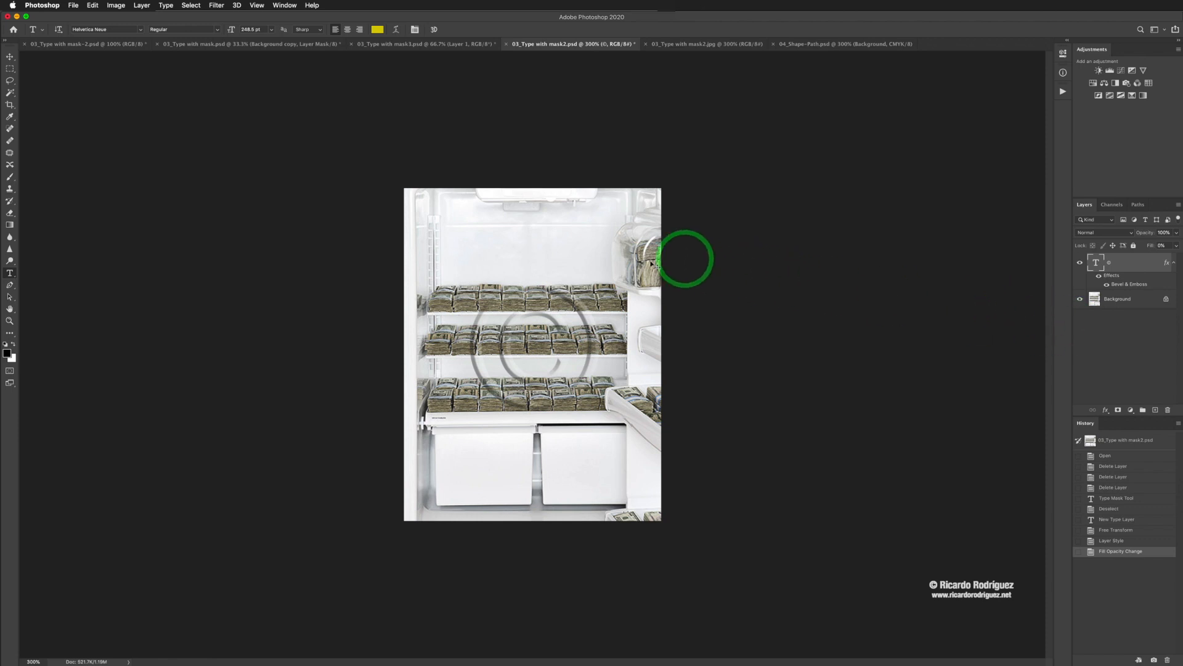
key("super+t")
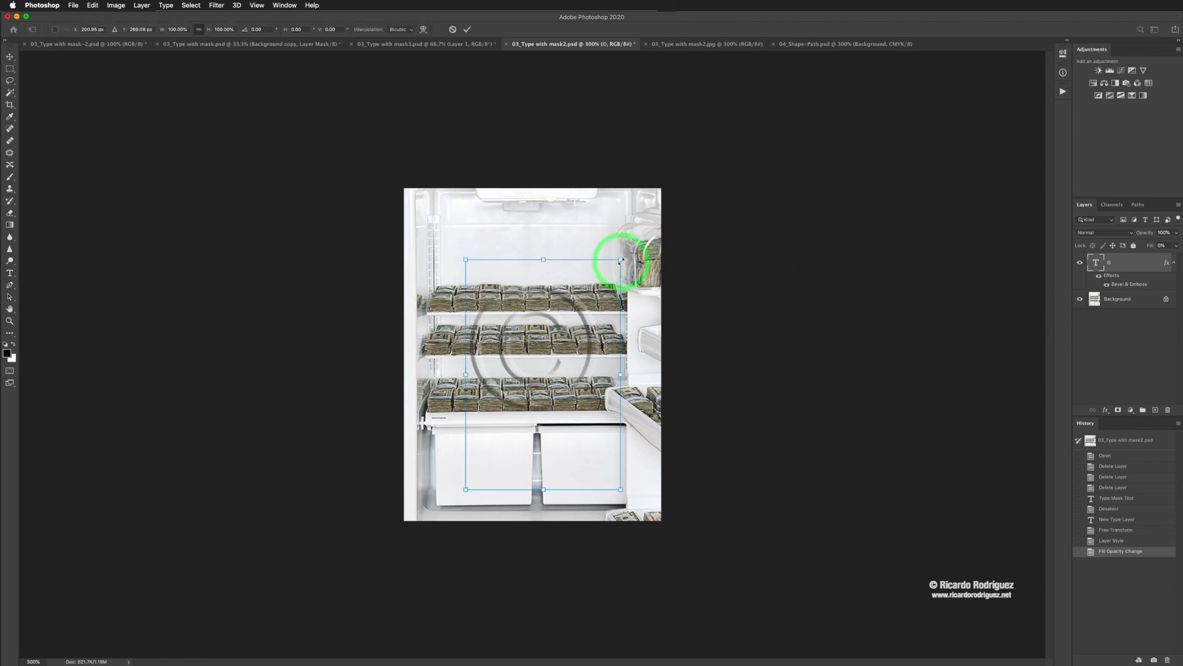
left_click_drag(620, 260, 675, 226)
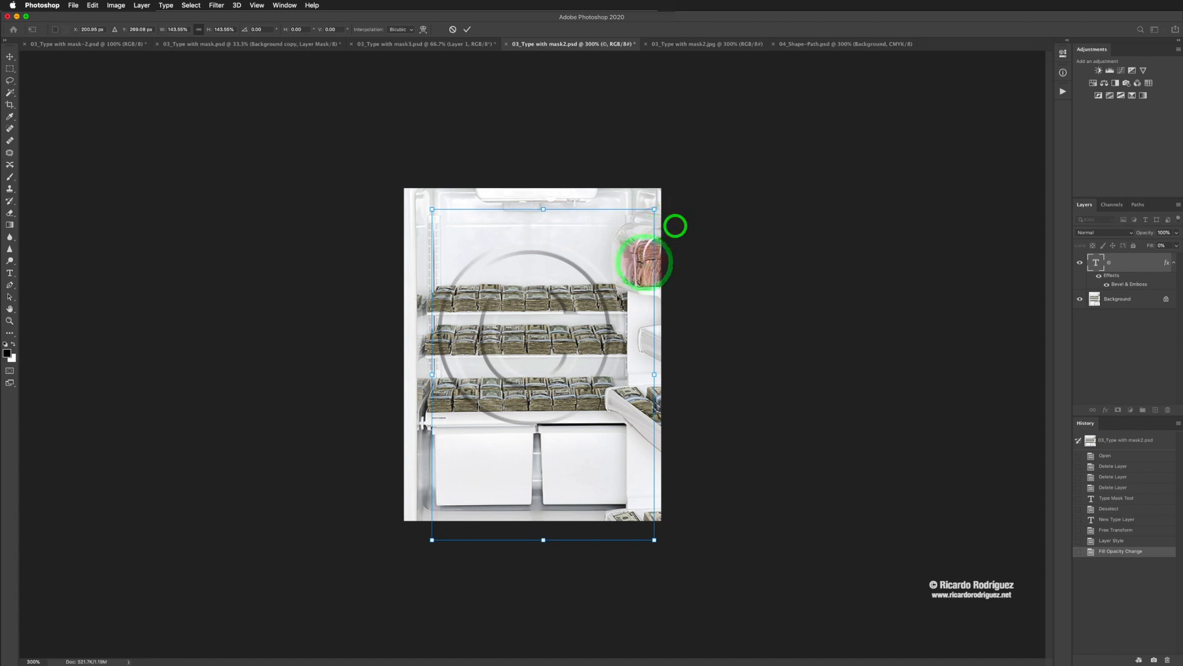
double_click(612, 296)
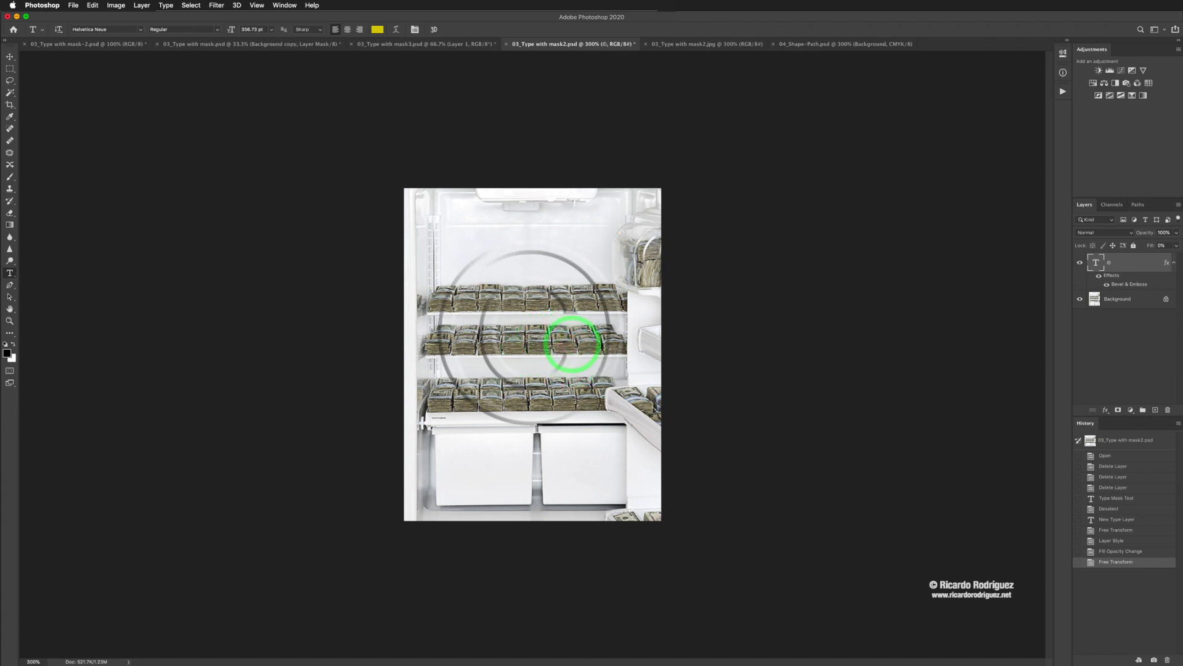
Try a subtler Bevel & Emboss on the © layer with 63% depth, 3 px size and 1 px soften.
left_click(1106, 409)
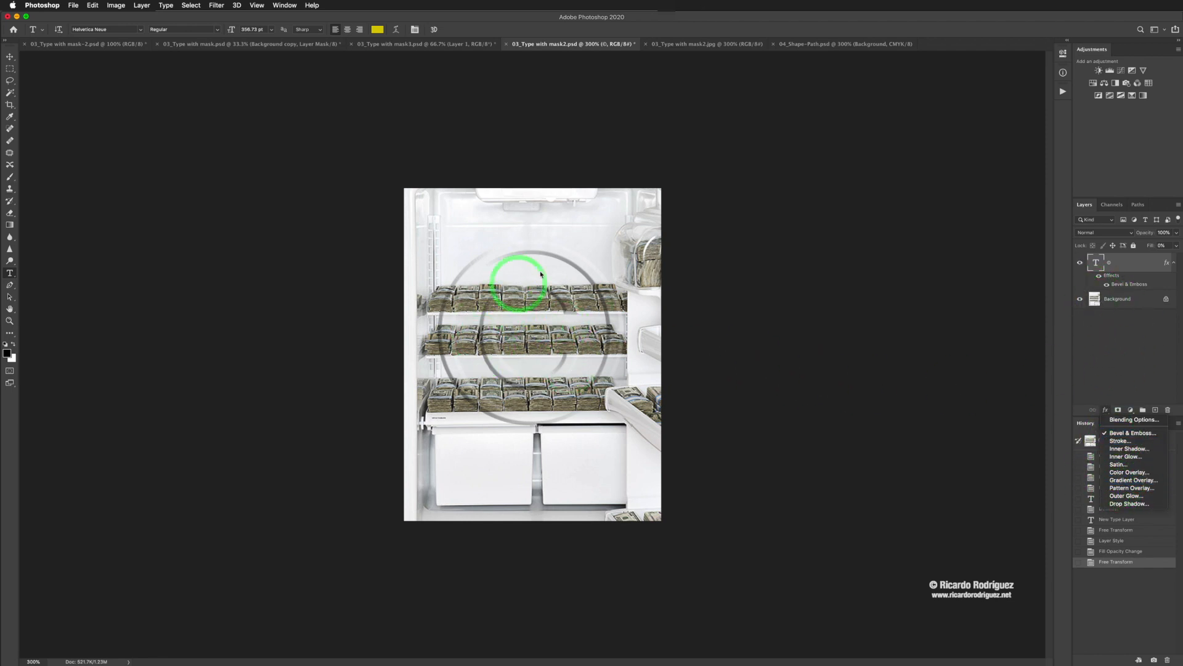
left_click(1123, 286)
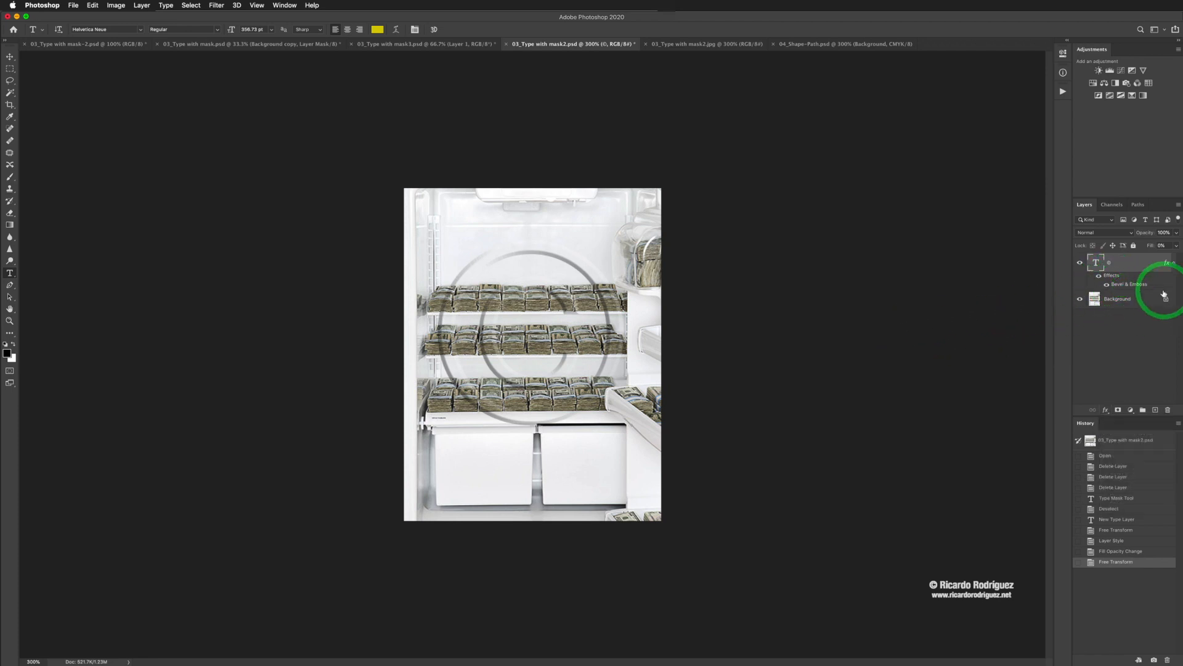
double_click(1139, 286)
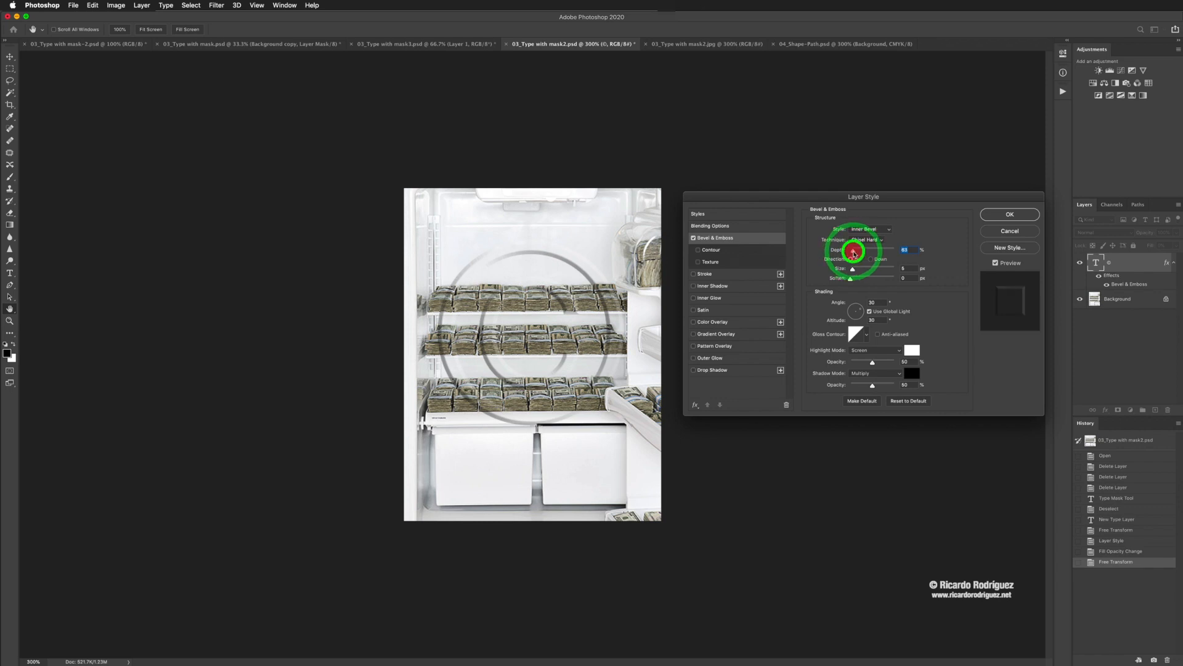
left_click_drag(853, 252, 852, 252)
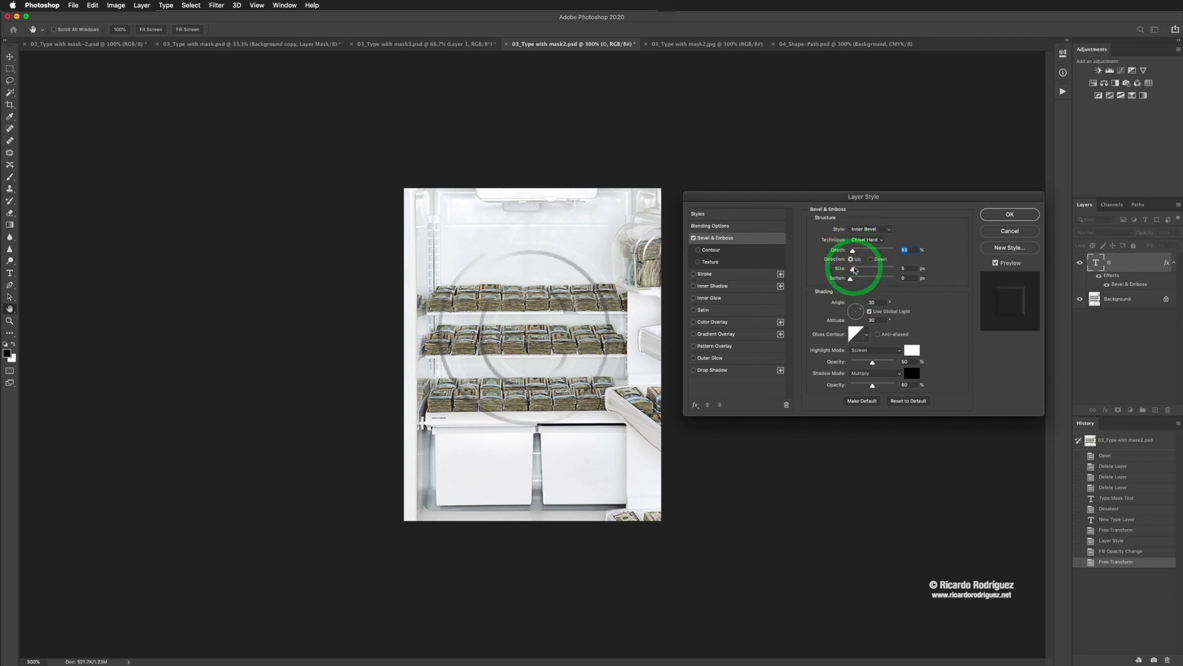
left_click_drag(853, 270, 853, 271)
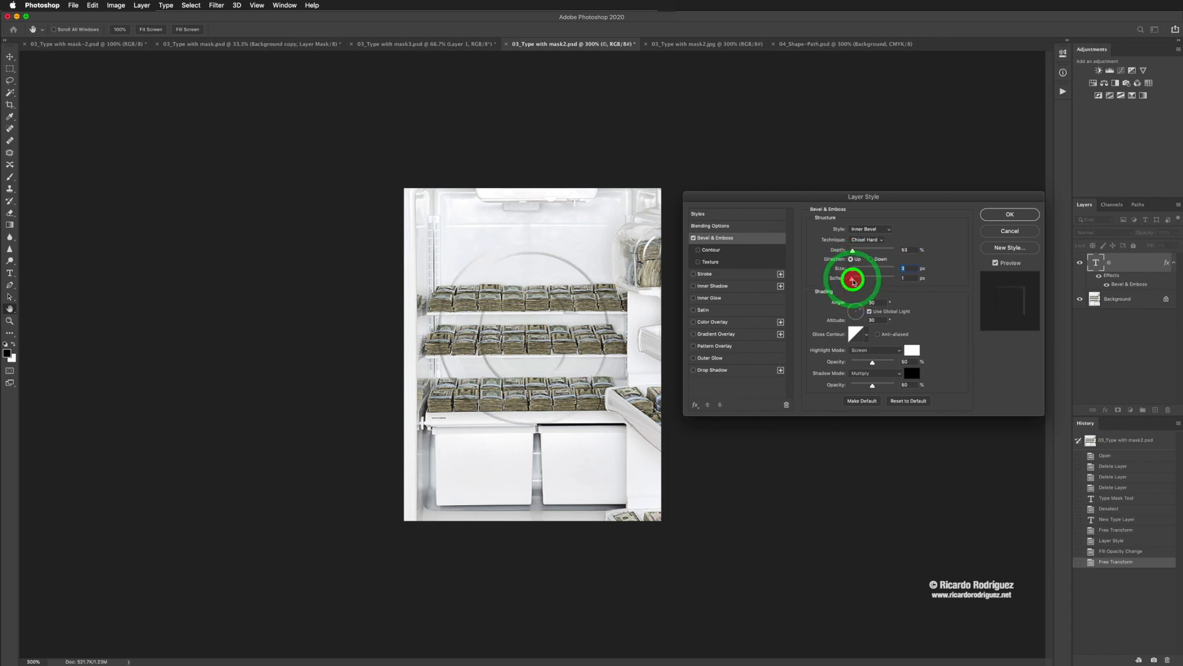
left_click_drag(857, 281, 869, 282)
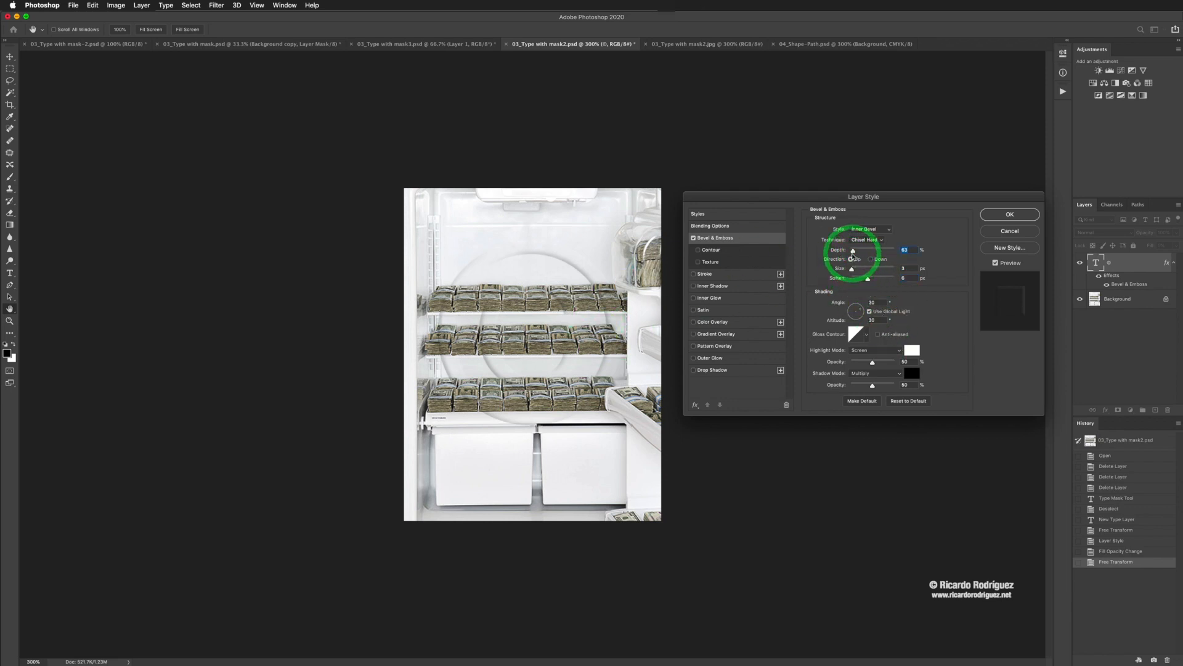
left_click_drag(867, 279, 854, 278)
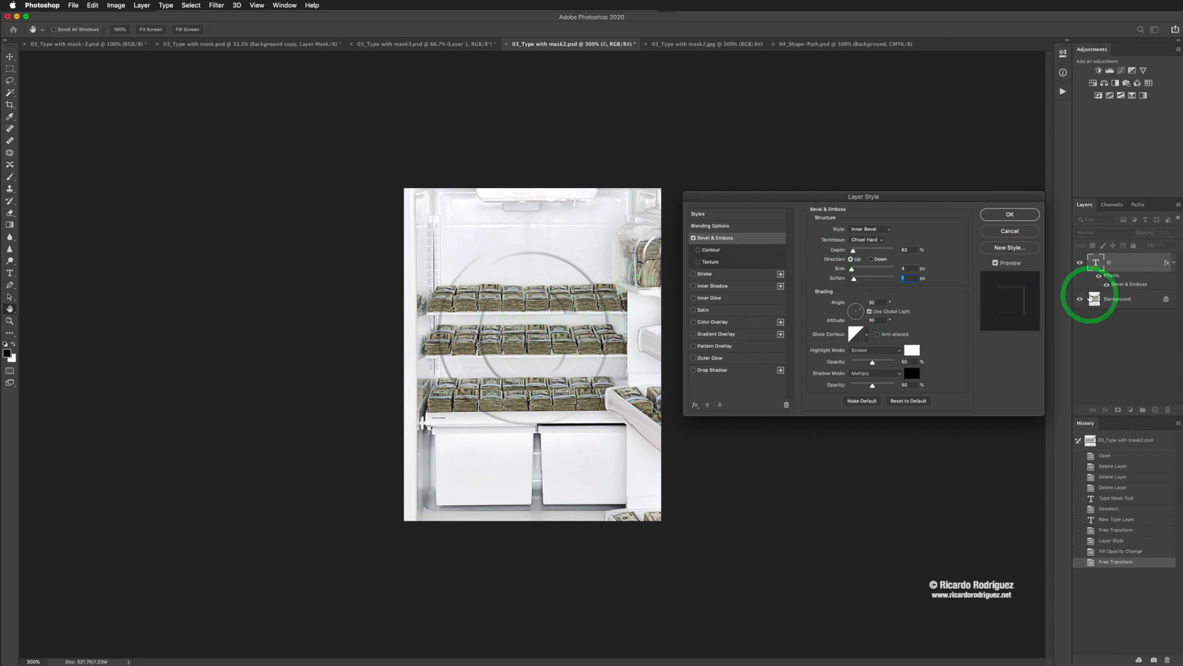
left_click(1018, 234)
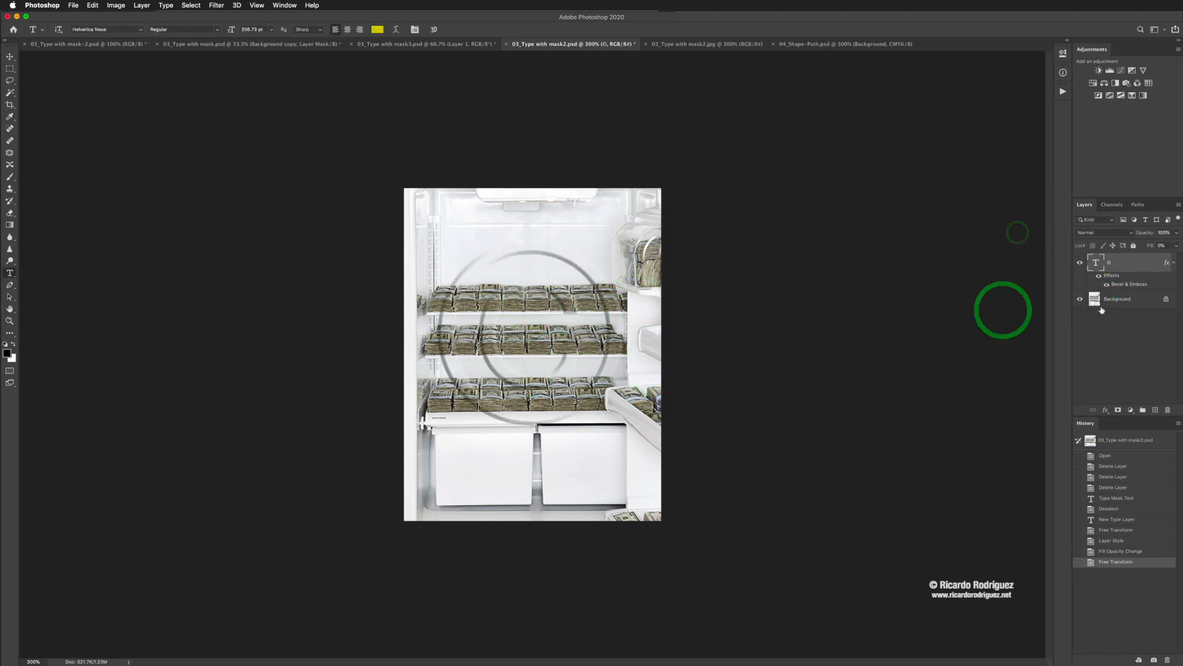
Delete the © text layer and close the 03_Type with mask2.jpg document.
double_click(1099, 264)
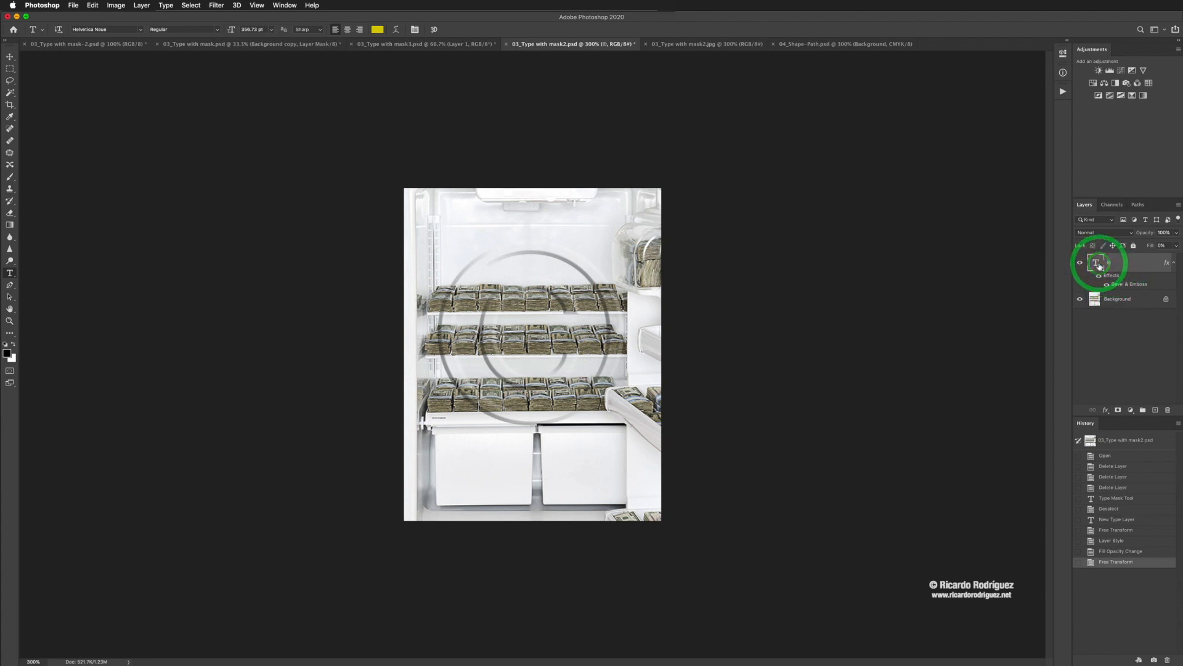
key("Delete")
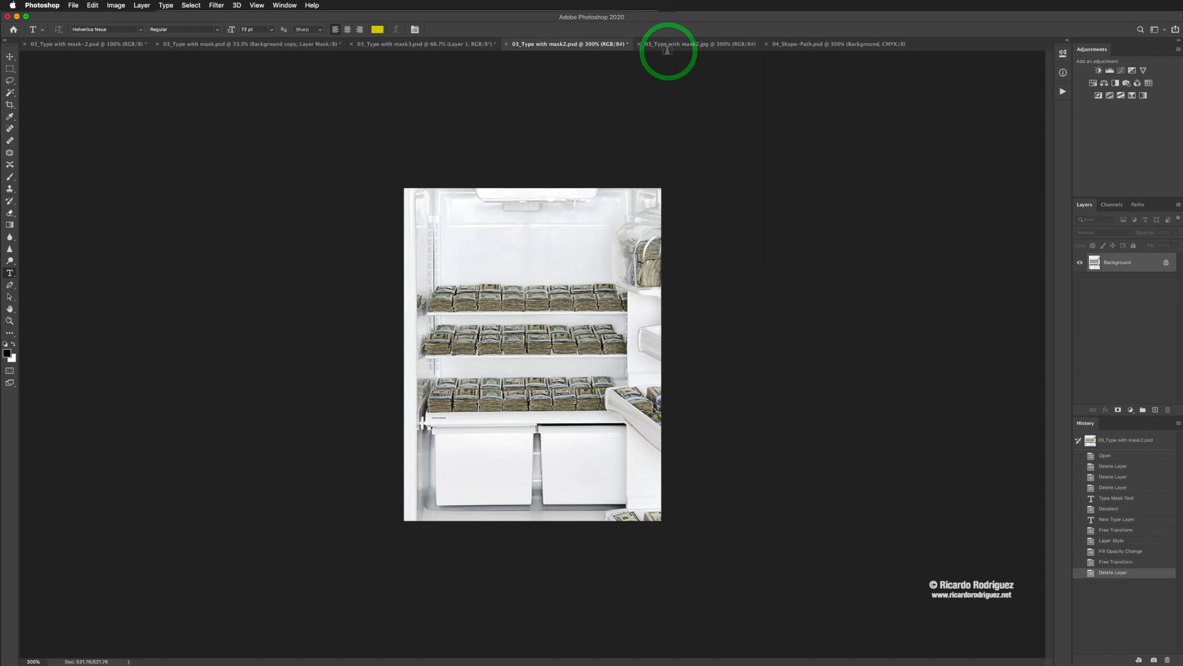
left_click(668, 49)
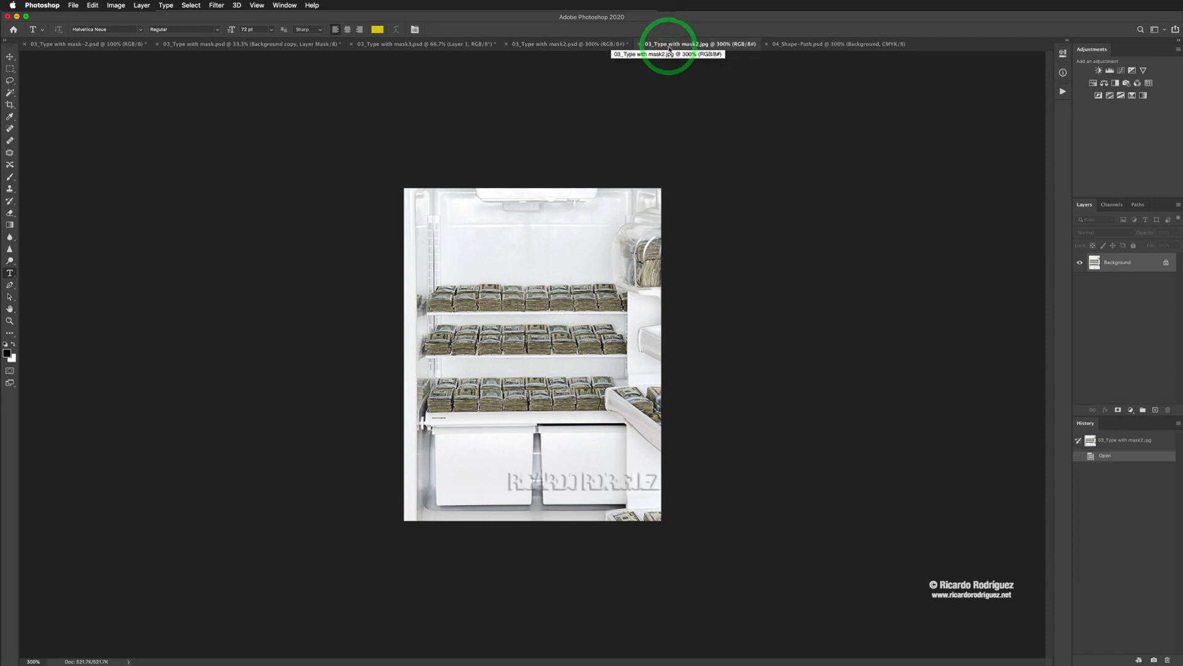
left_click(639, 44)
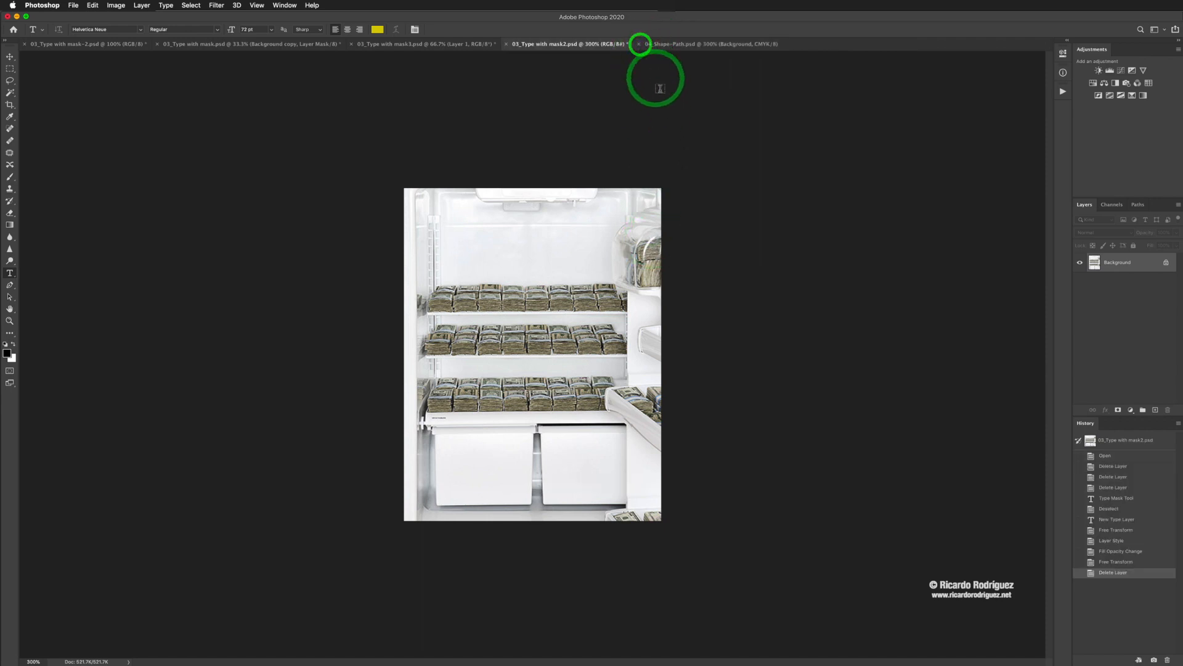
Delete all three shape layers in 04_Shape-Path.psd, keeping only the grey background.
left_click(669, 45)
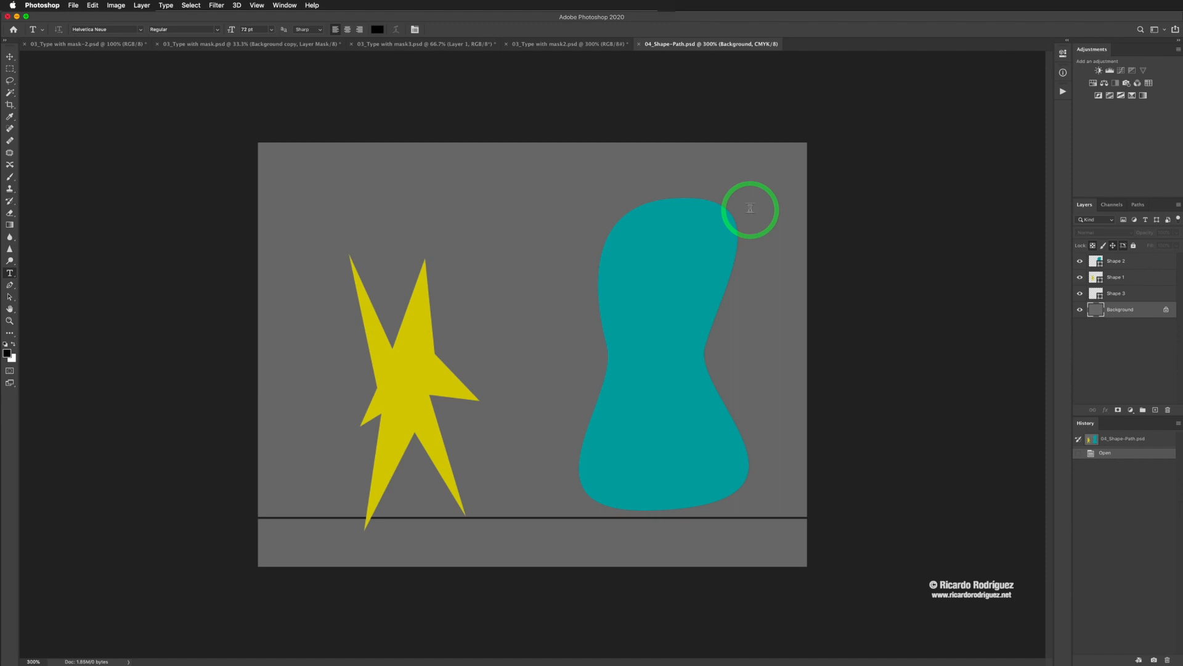
left_click(1154, 265)
key("BackSpace")
key("BackSpace")
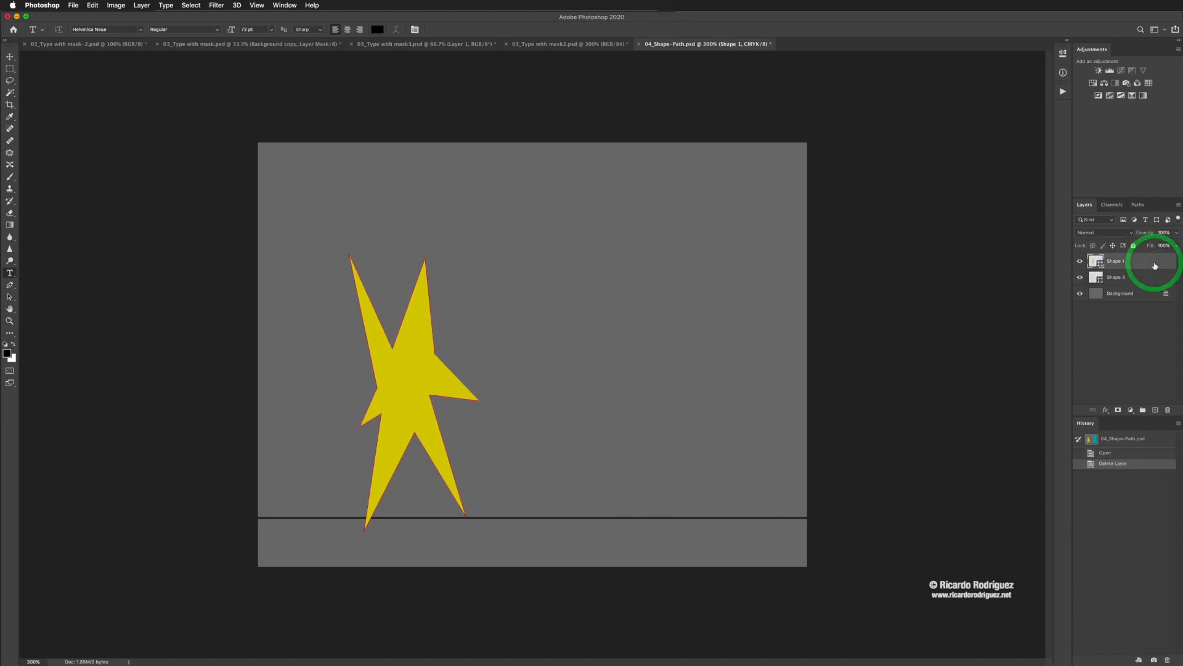
key("BackSpace")
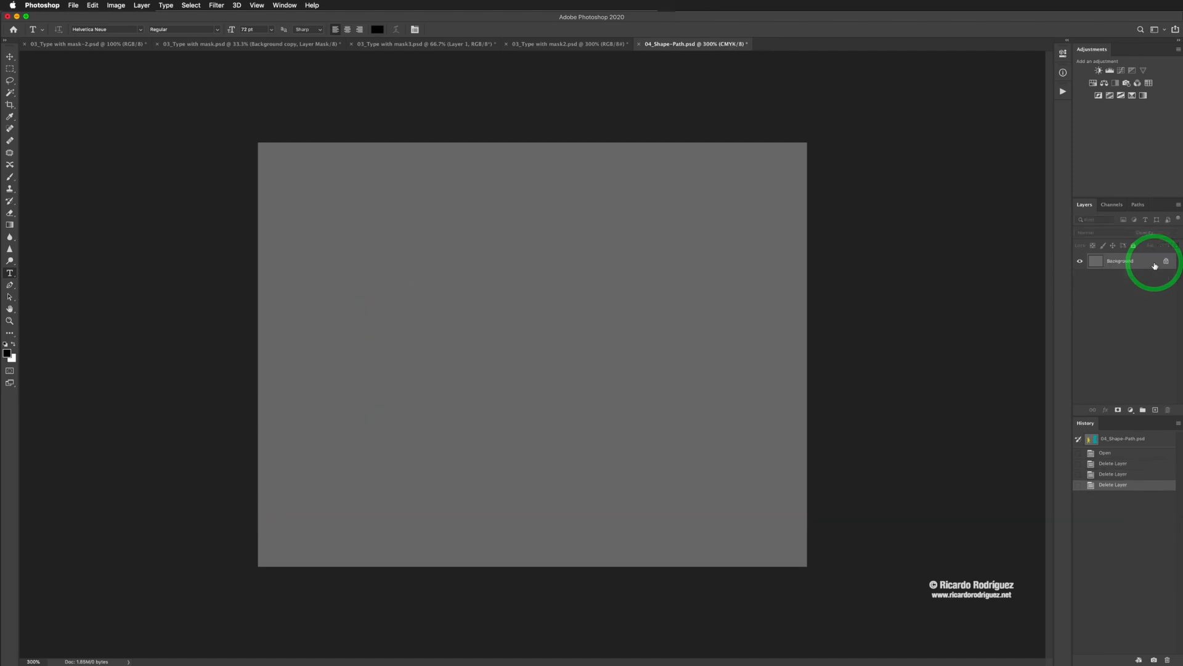
Add and commit a type layer containing the letter v on the grey canvas, and switch to the Move tool.
left_click(337, 291)
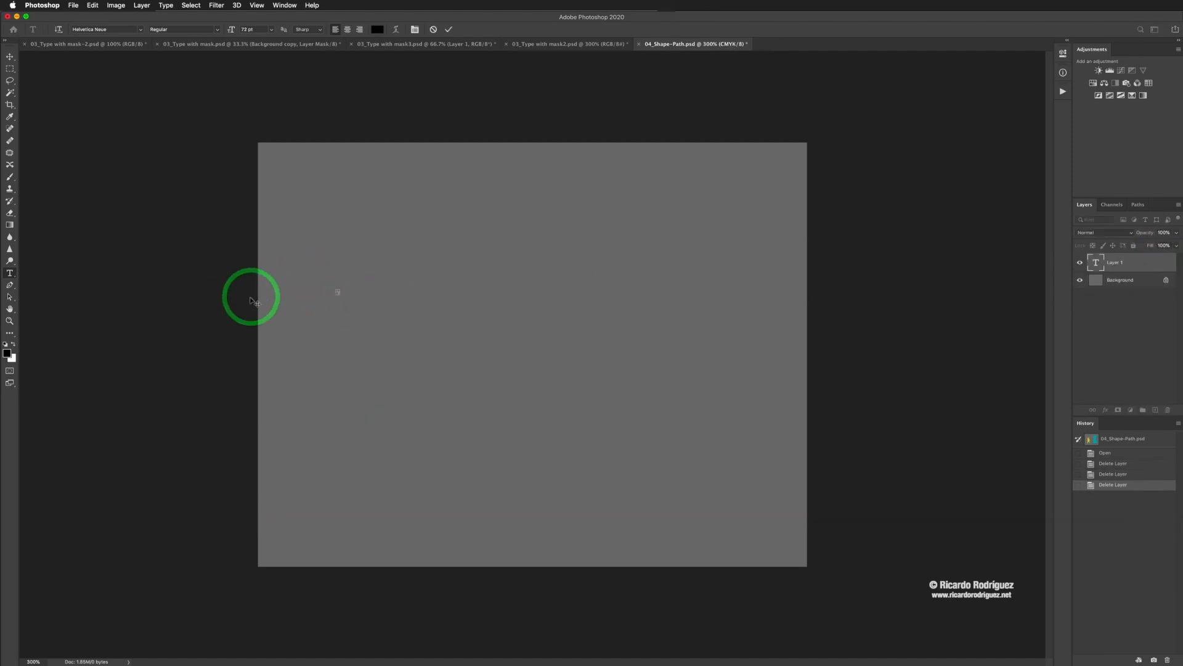
left_click(232, 304)
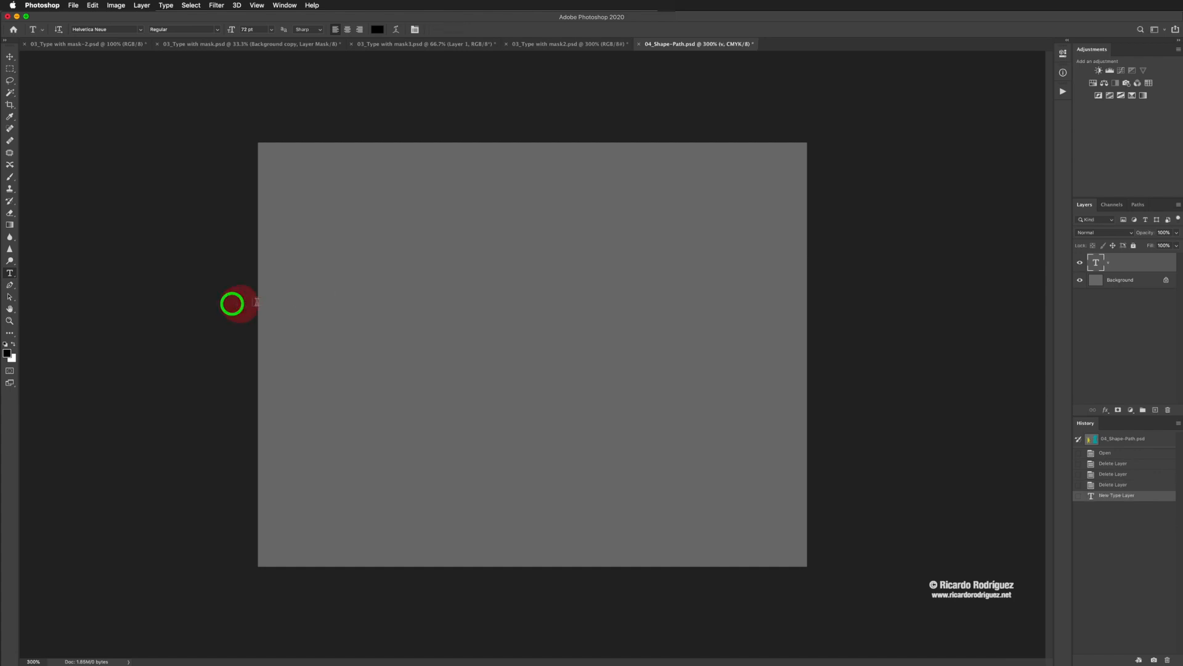
key("v")
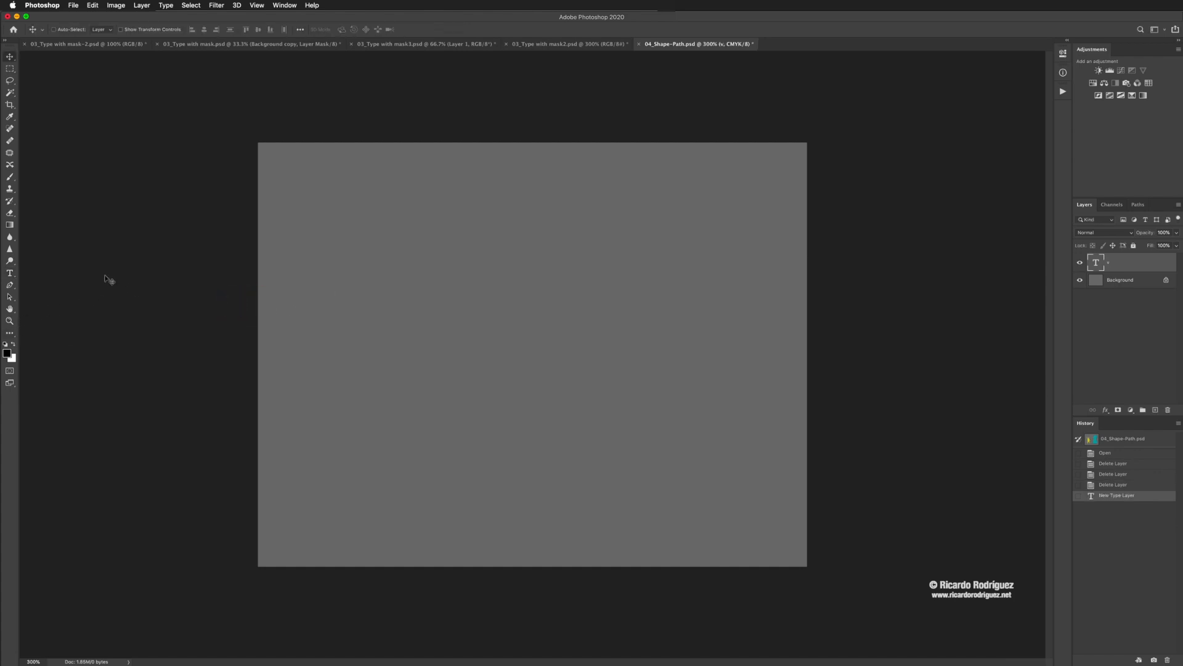
Draw a green rounded rectangle about 294 by 286 px in the canvas's upper middle, with a teal stroke of 5.07 px.
left_click(11, 335)
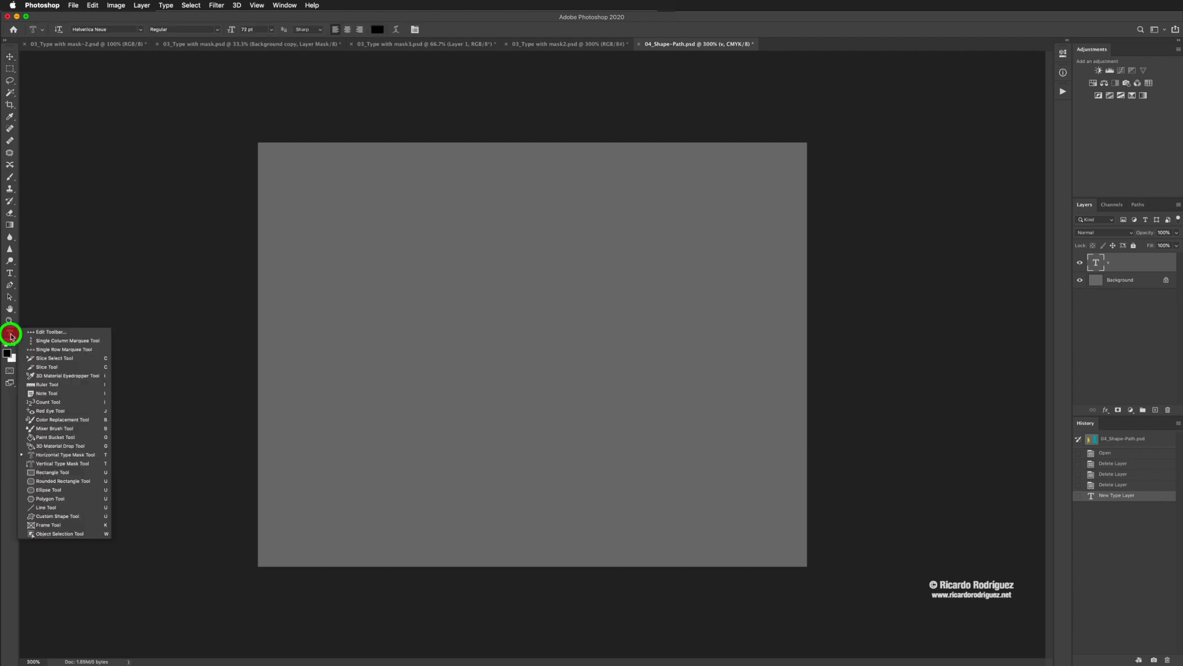
left_click_drag(22, 335, 79, 486)
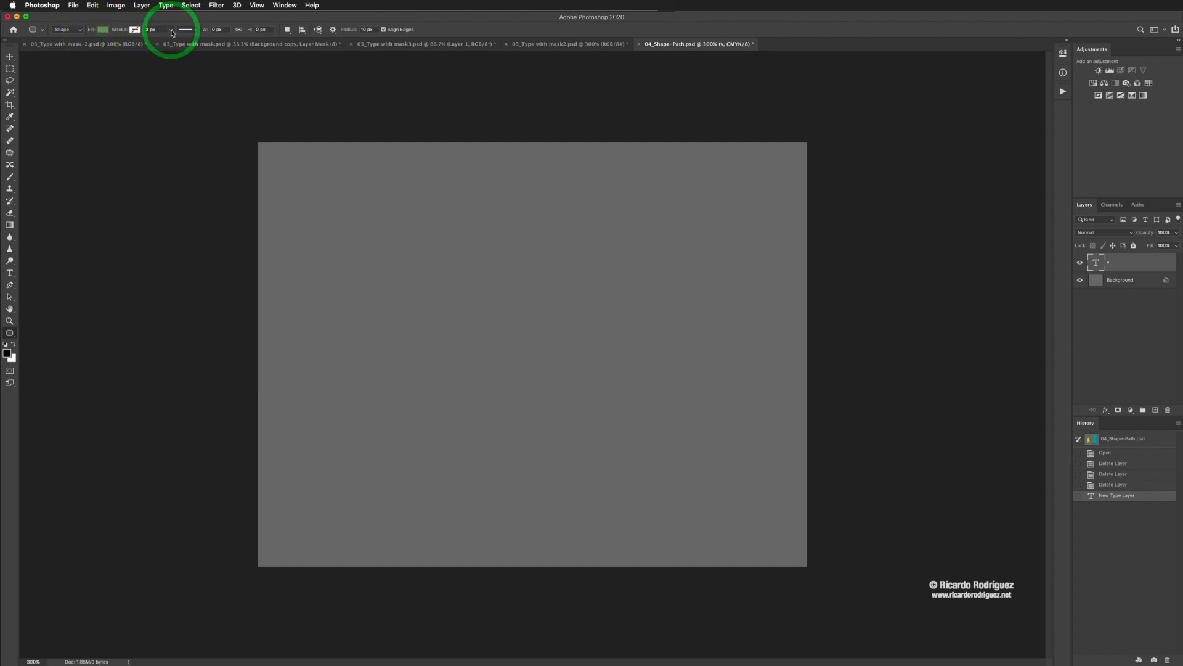
left_click(137, 30)
left_click(85, 79)
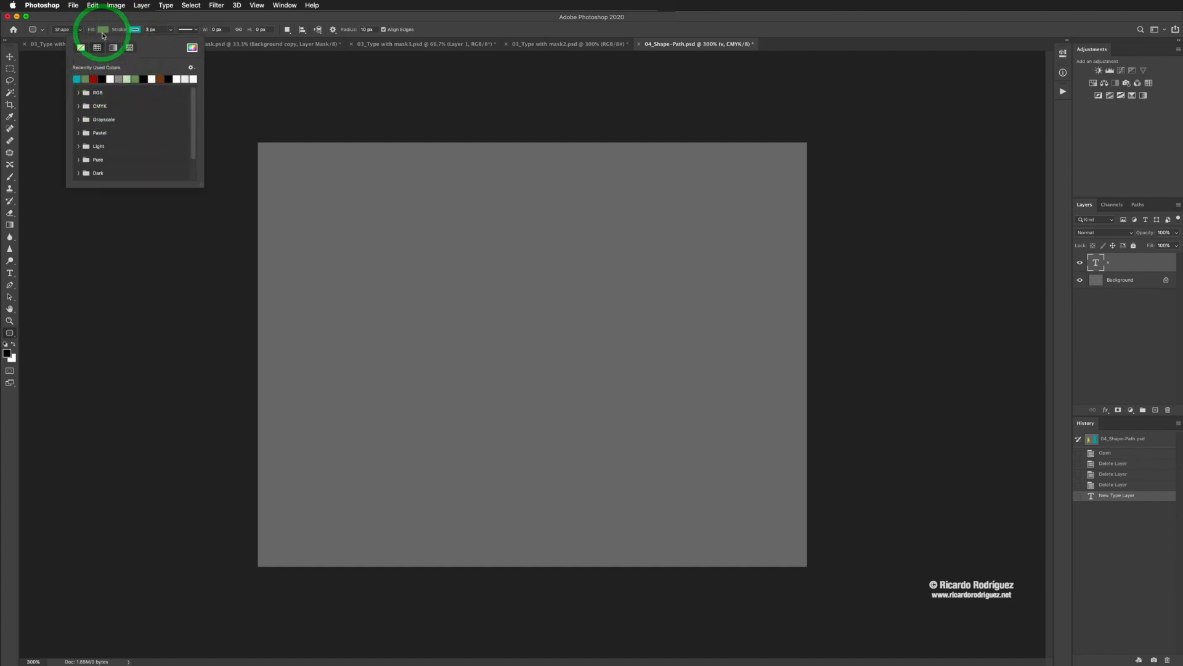
left_click(171, 30)
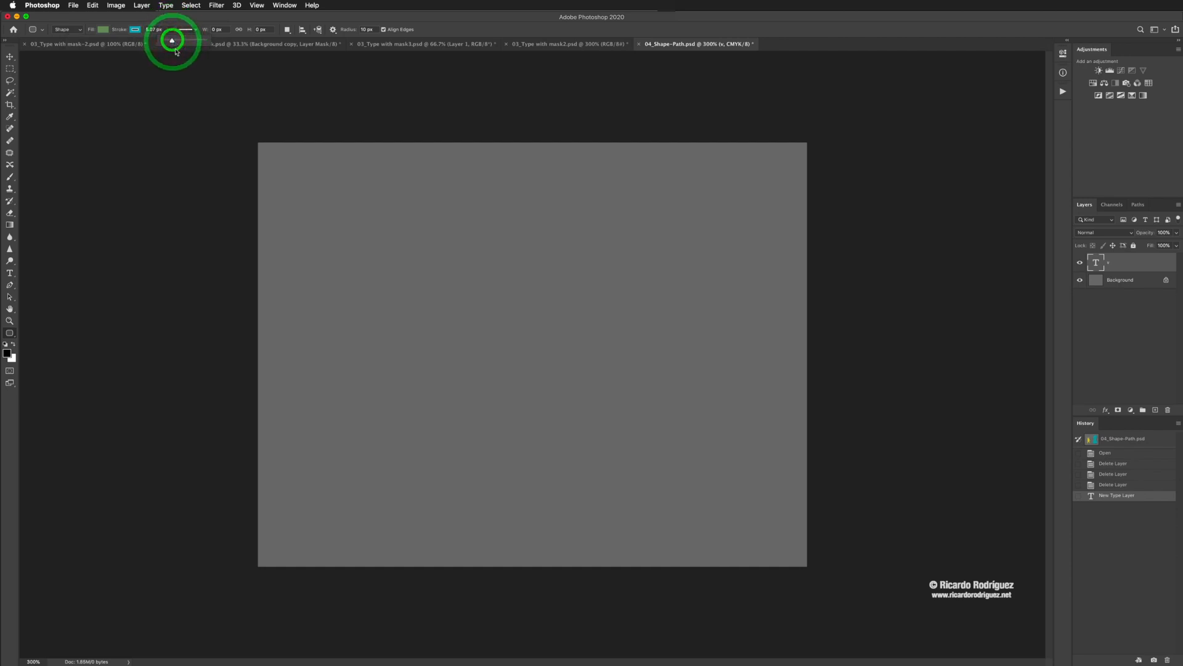
left_click_drag(176, 51, 176, 51)
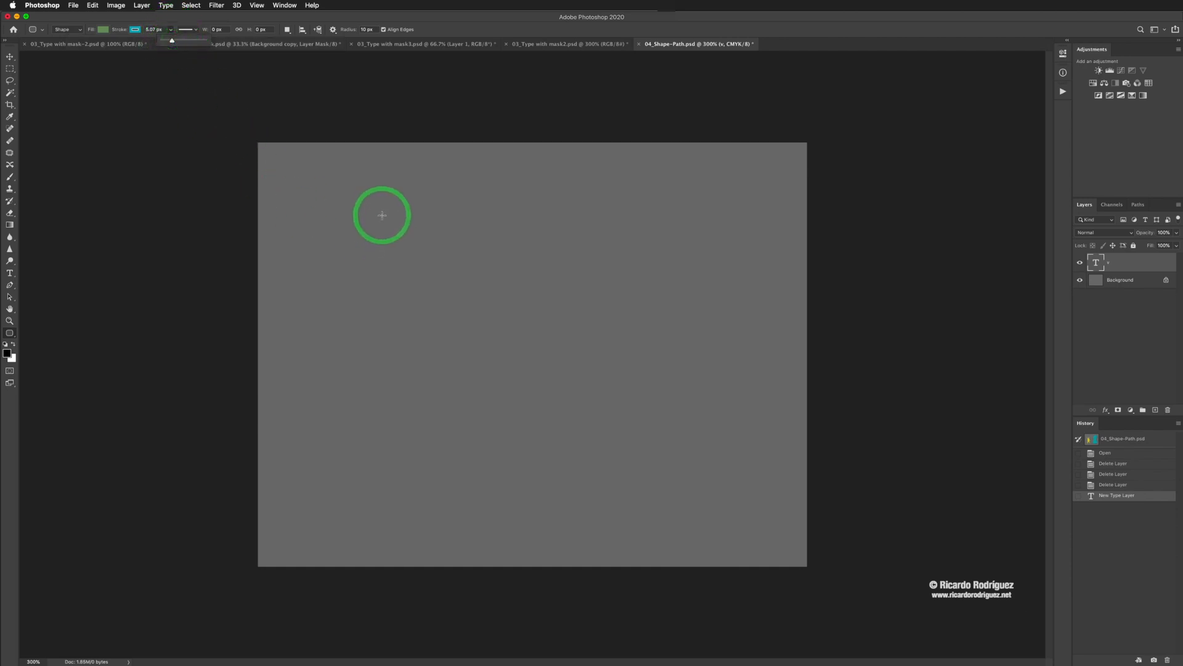
left_click_drag(382, 215, 586, 413)
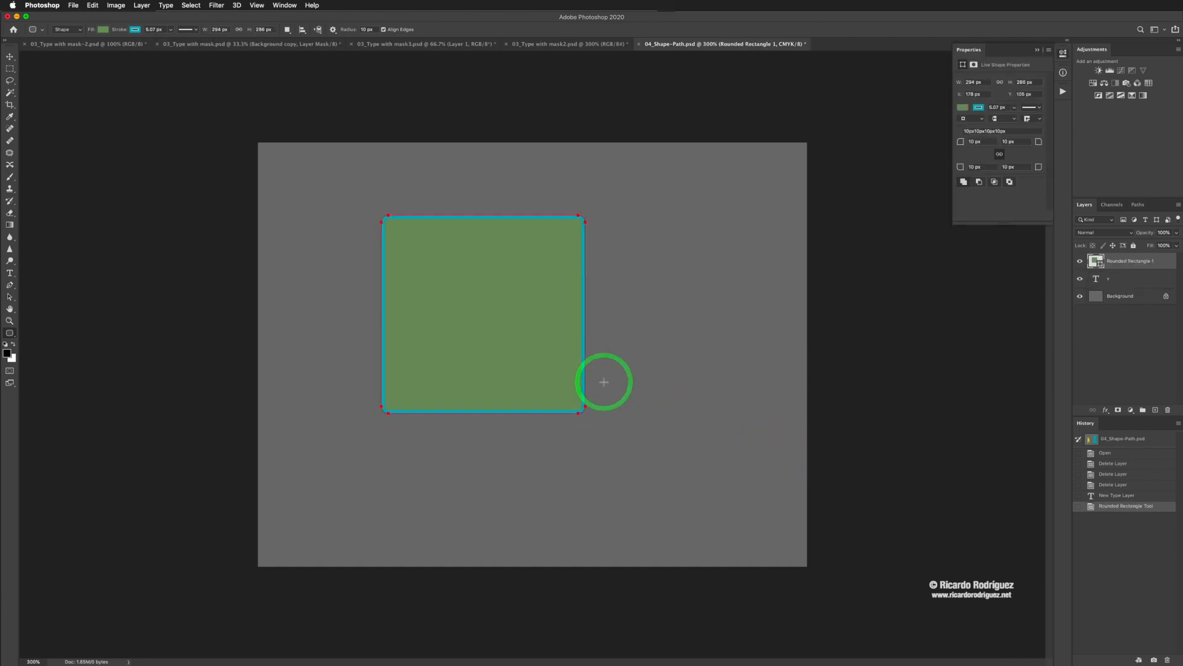
Free-transform the rounded rectangle up to about 149% and back to 100%, move it nearer the canvas centre, and commit.
key("v")
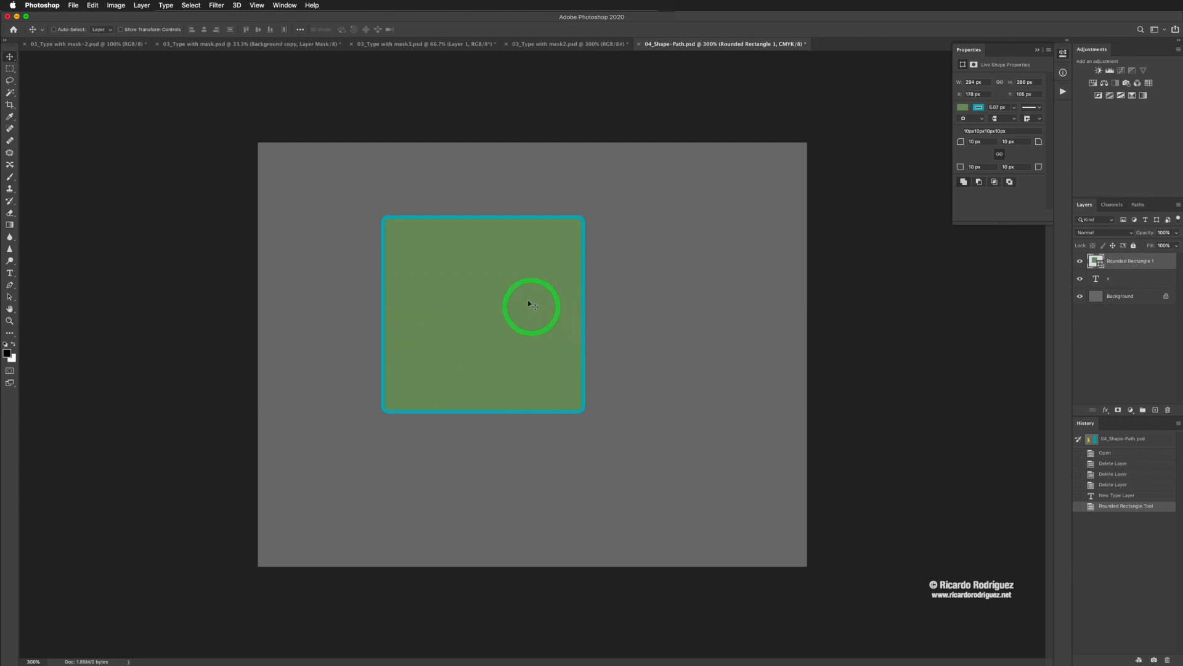
key("super+t")
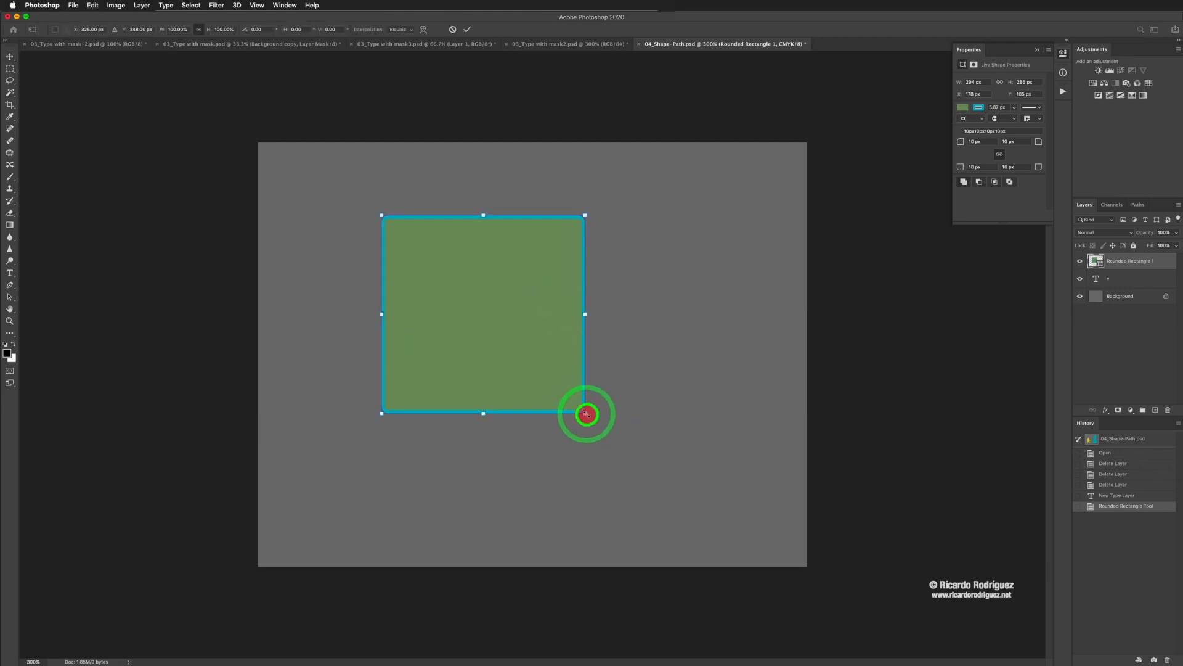
left_click_drag(586, 414, 714, 476)
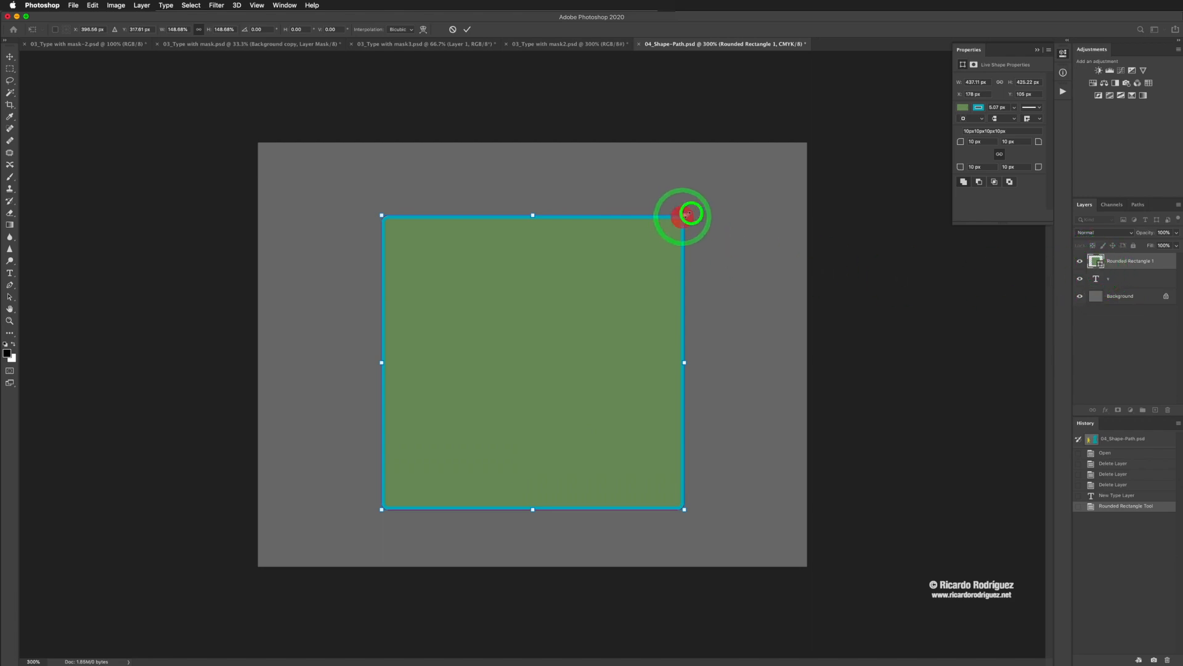
left_click_drag(688, 213, 729, 186)
left_click_drag(383, 502, 580, 438)
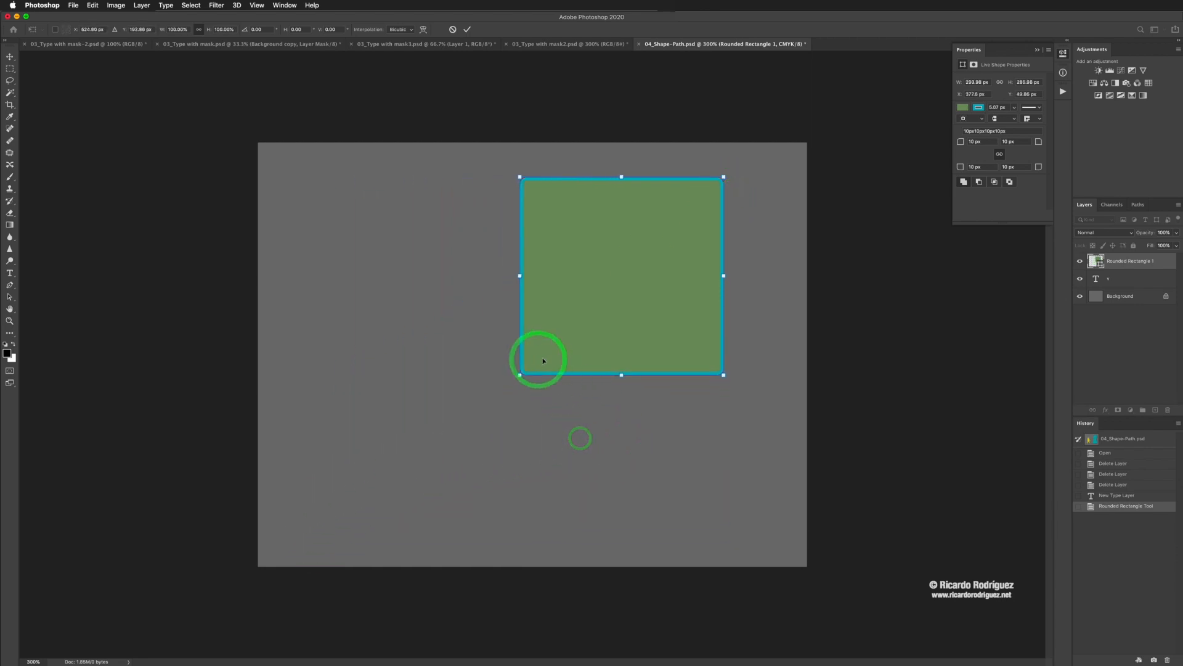
left_click_drag(544, 360, 487, 365)
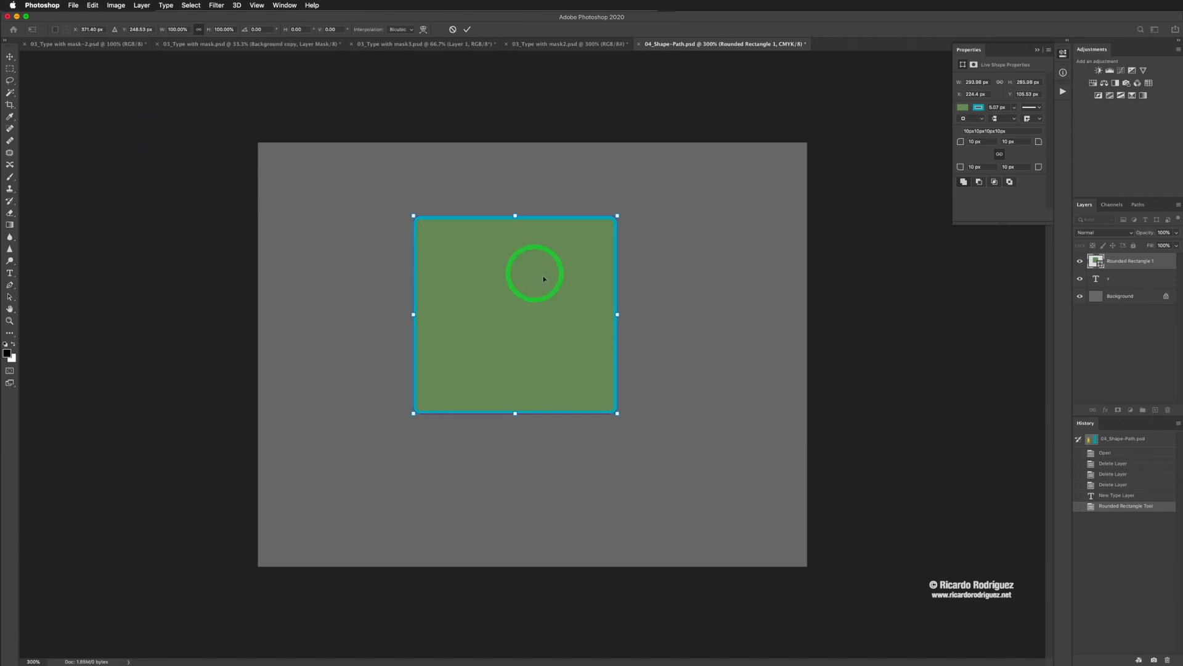
left_click(467, 29)
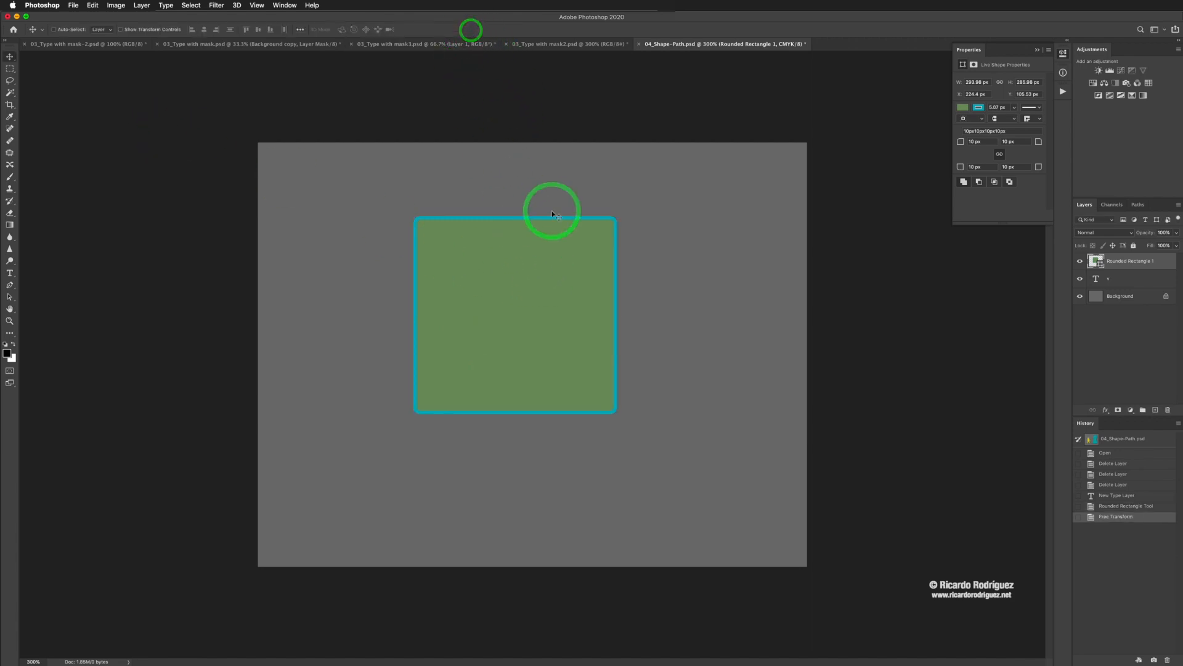
Delete the rounded rectangle layer, enlarge the Custom Shape Tool's preset picker, and choose the elm tree from the Leaf Trees group.
key("BackSpace")
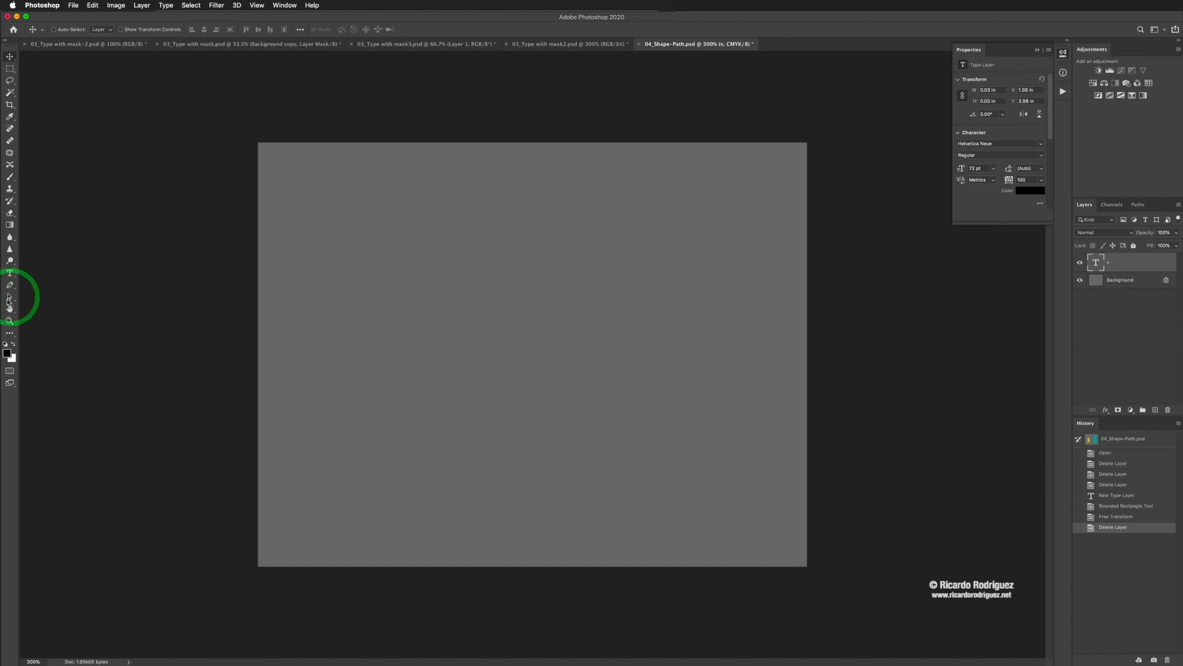
left_click_drag(10, 331, 72, 515)
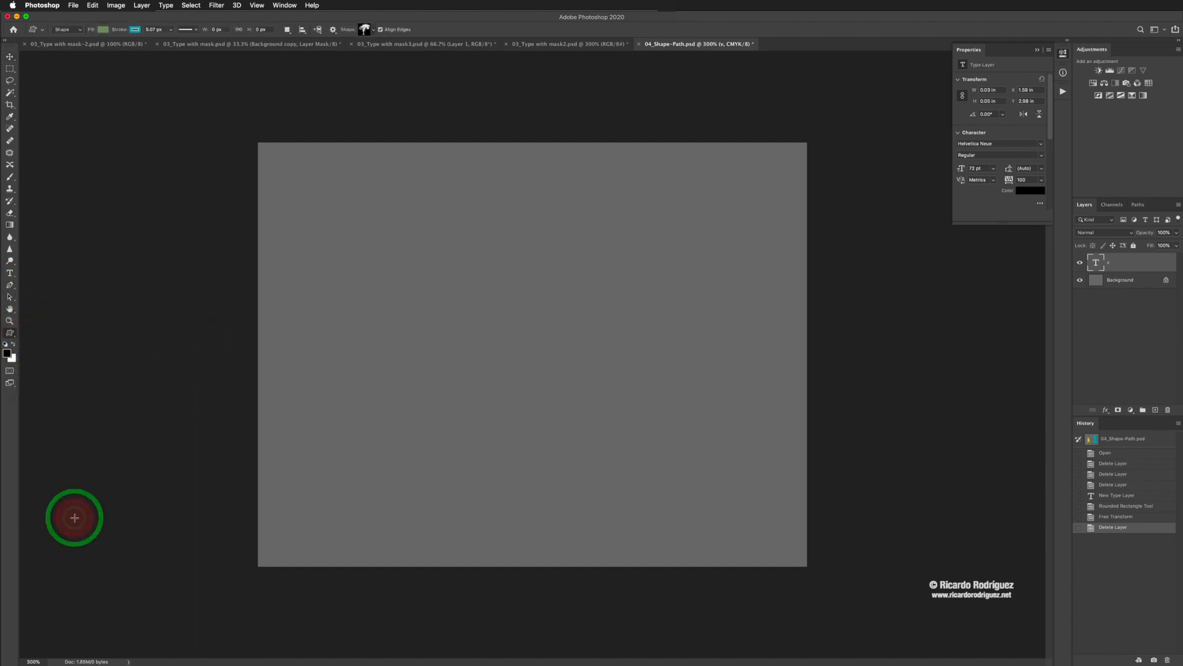
left_click(408, 11)
left_click(370, 31)
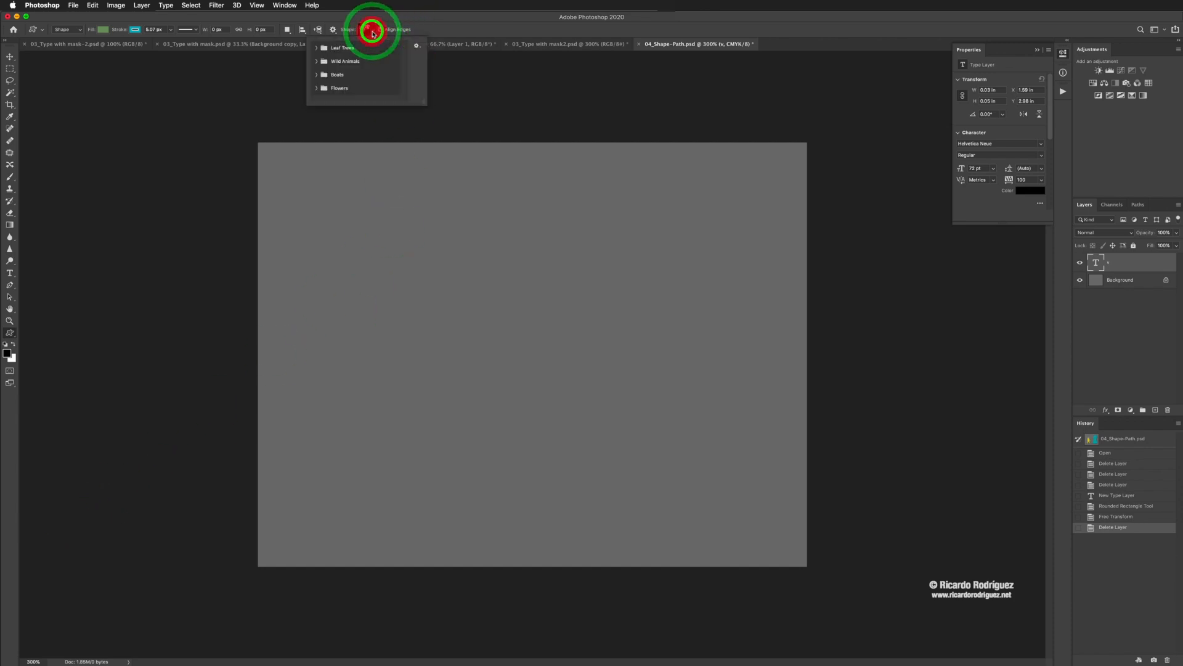
left_click_drag(425, 104, 528, 304)
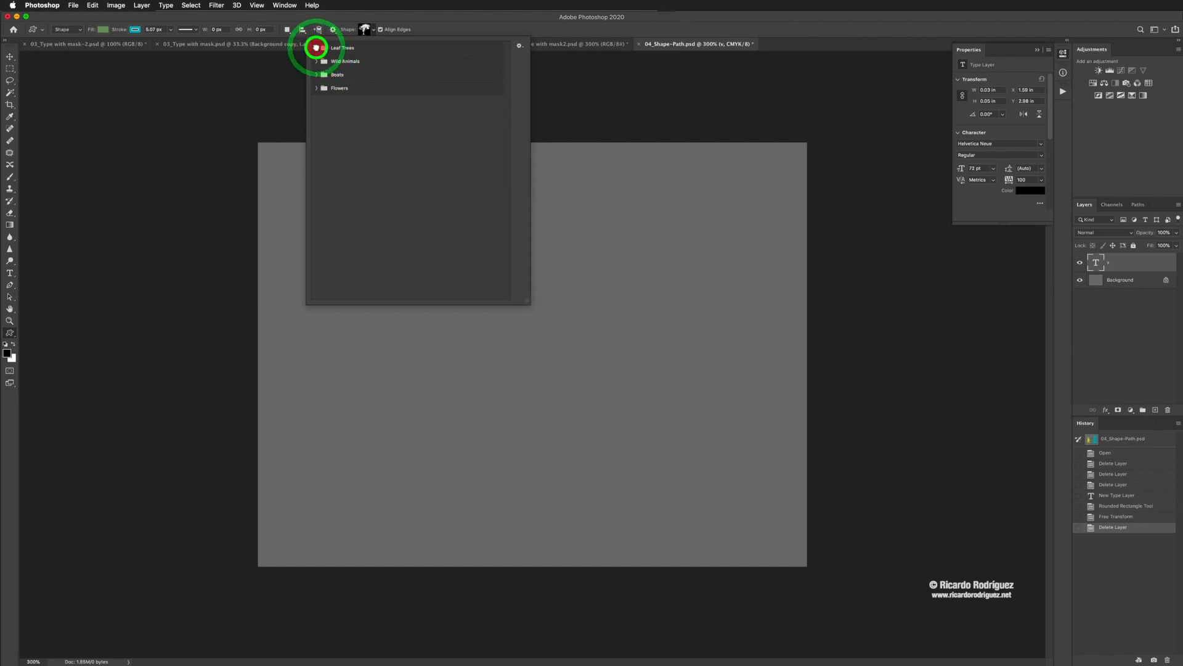
left_click(316, 47)
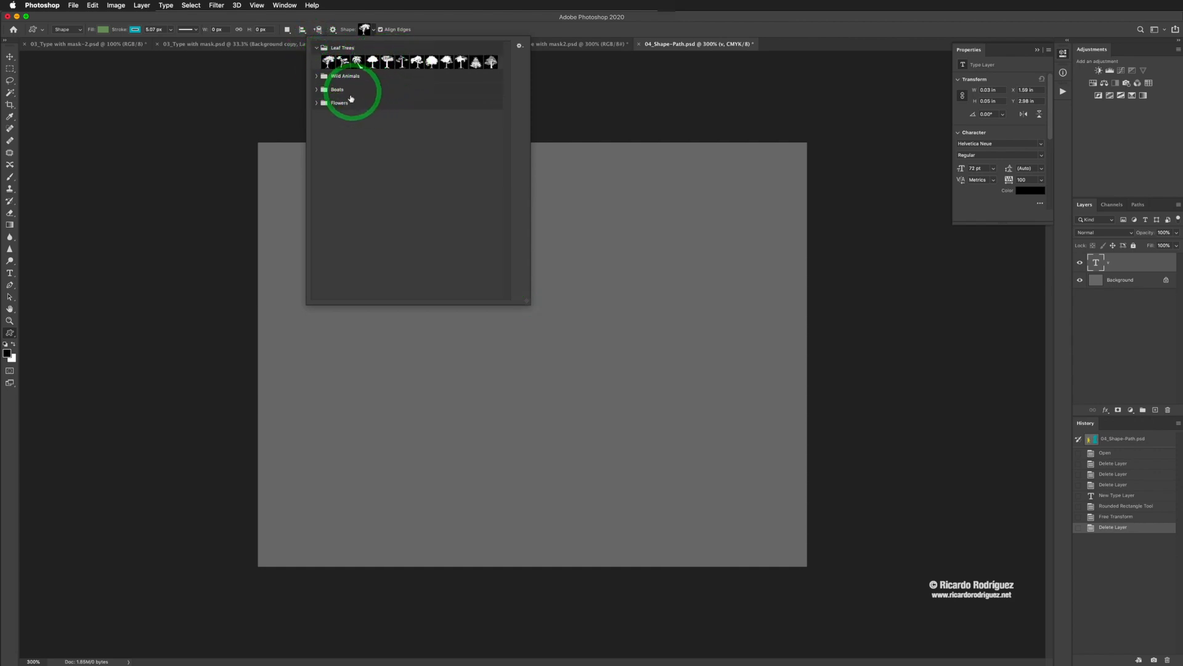
left_click(519, 46)
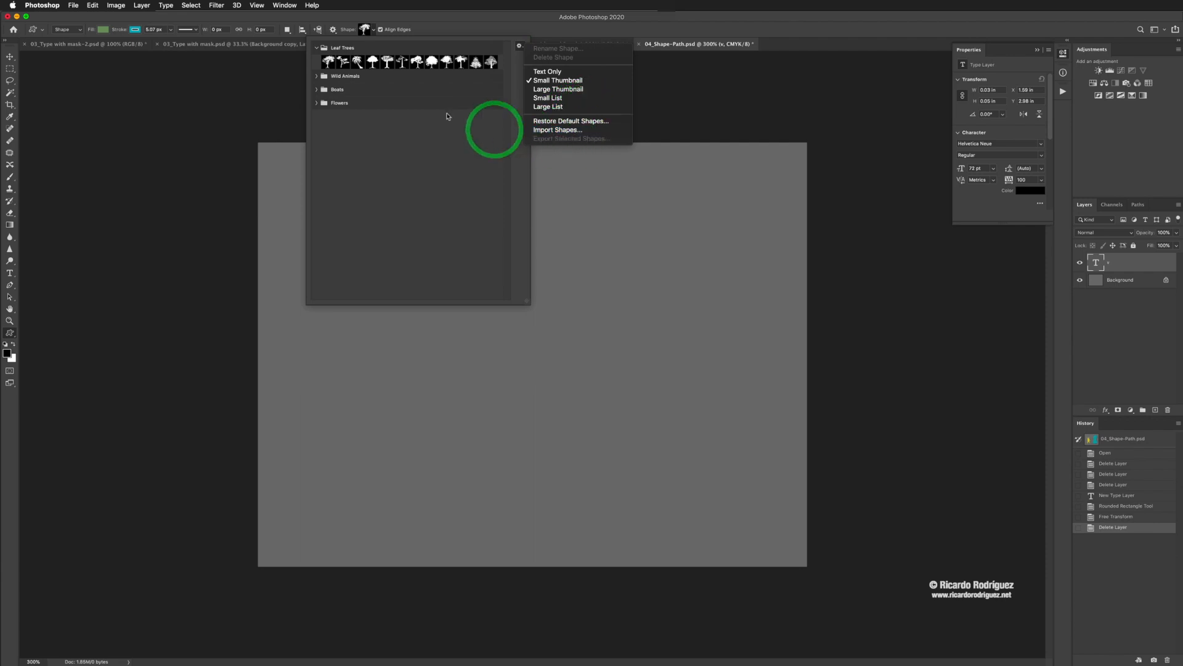
left_click(437, 62)
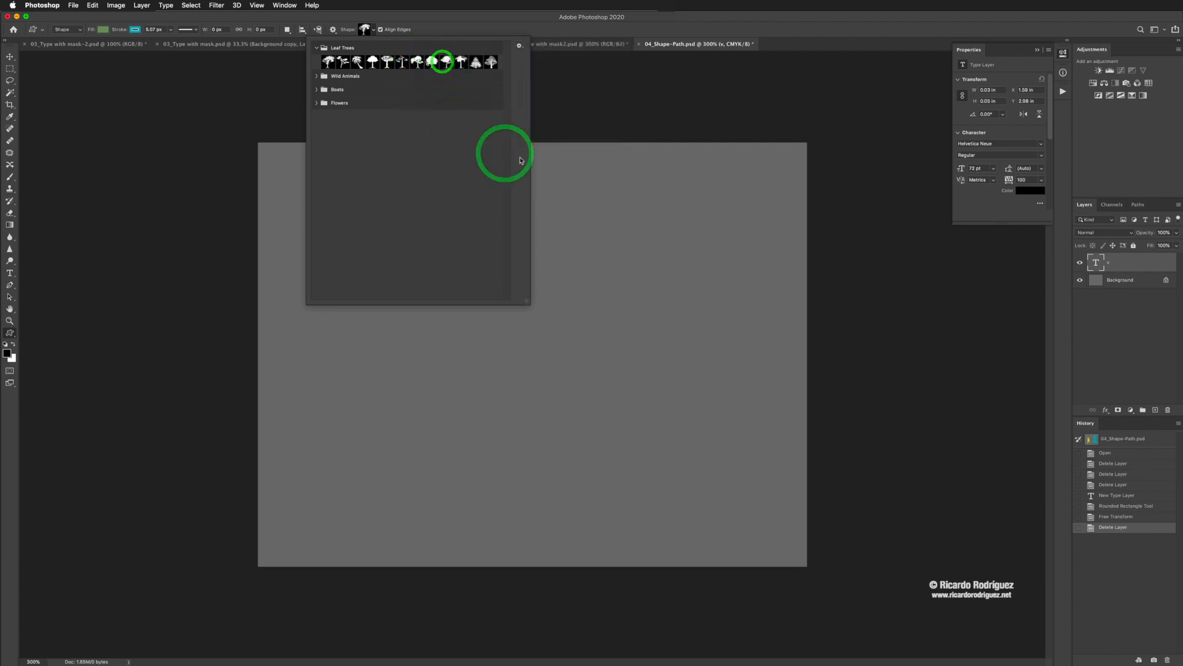
left_click(448, 62)
left_click(587, 252)
Draw an elm tree about 315 px wide with a teal stroke, and move it to the middle of the canvas.
left_click_drag(594, 264, 800, 497)
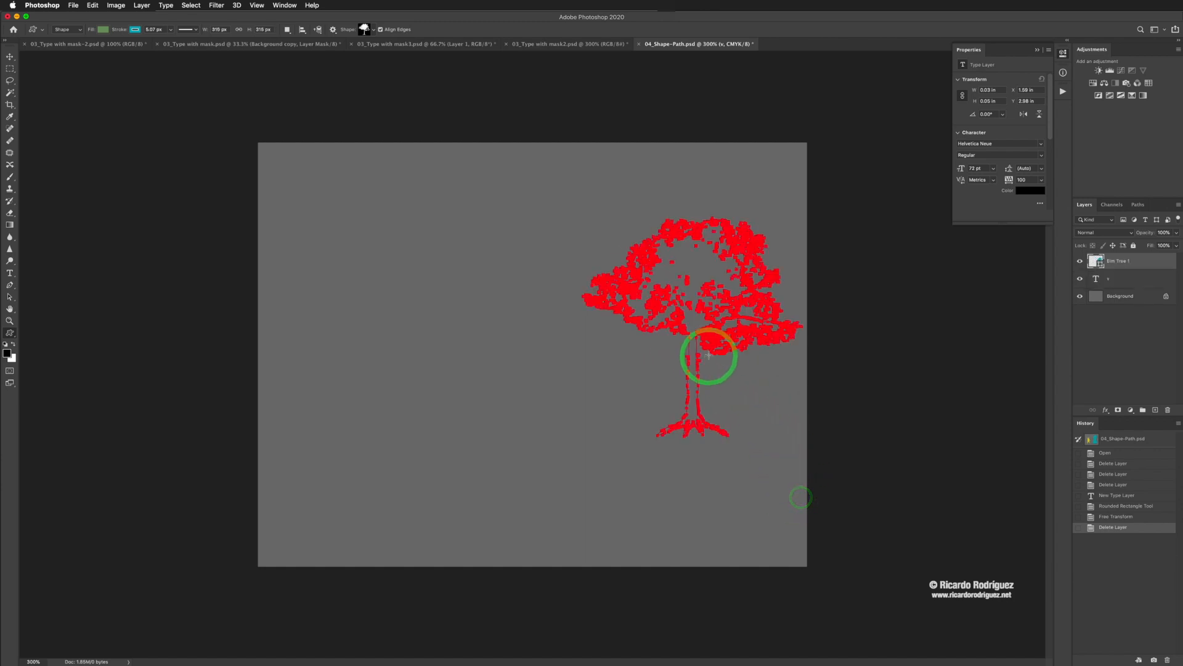
key("v")
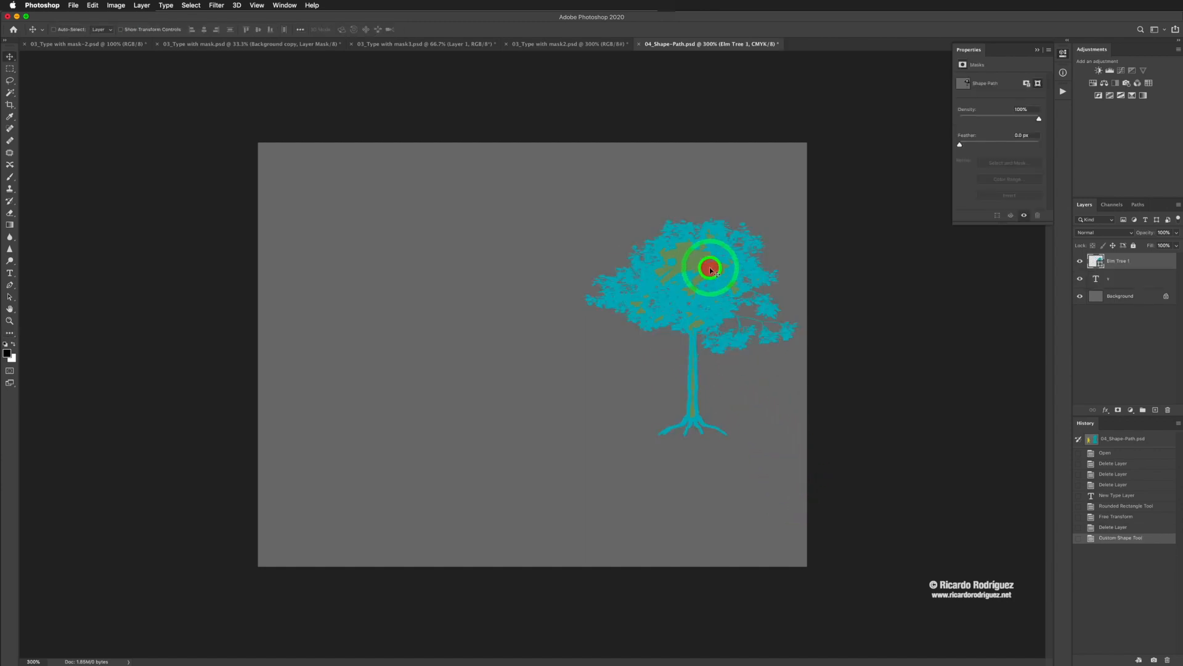
left_click_drag(711, 269, 524, 329)
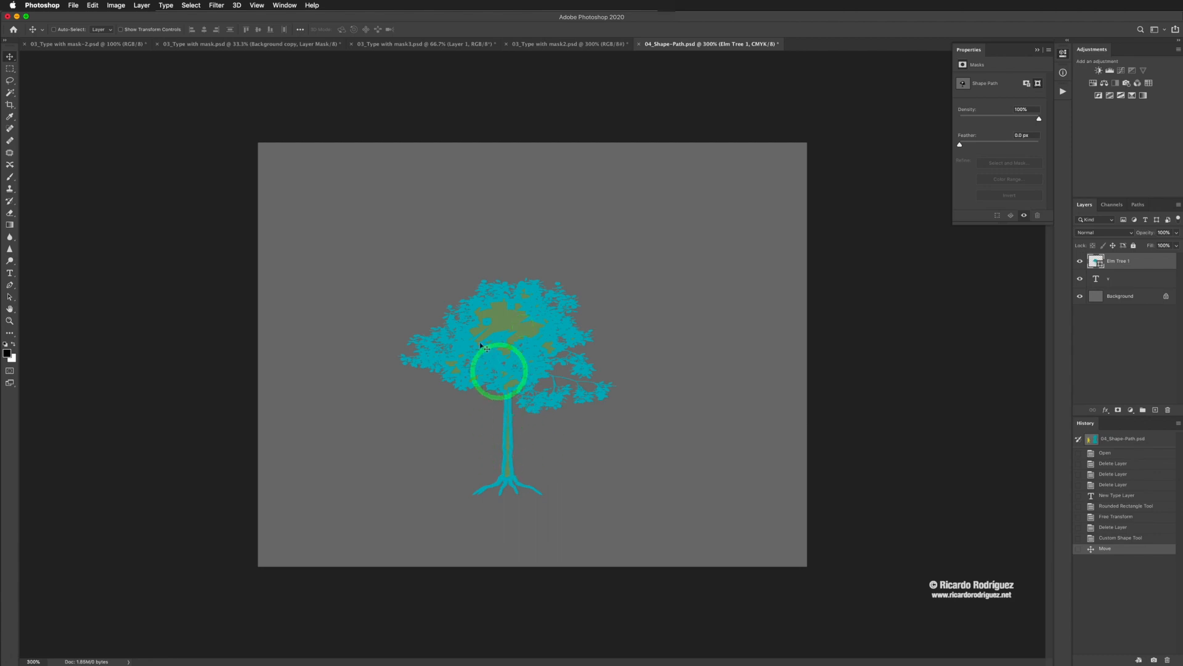
Undo the elm tree's move and its drawing.
key("super+z")
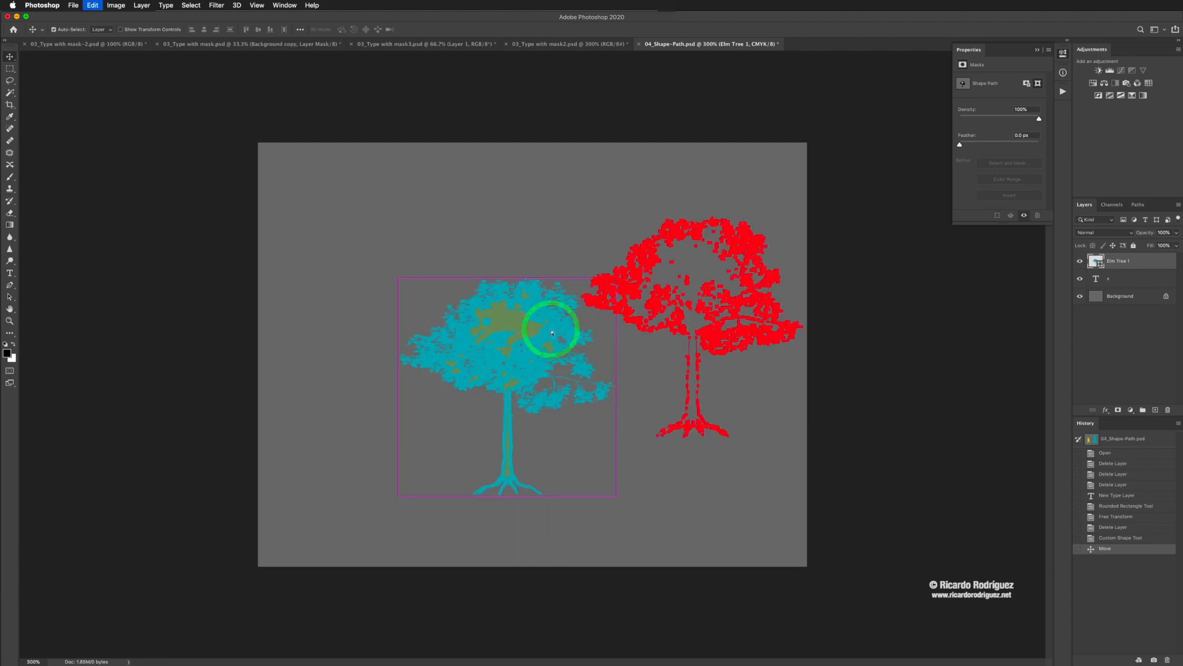
key("super+z")
key("super+z")
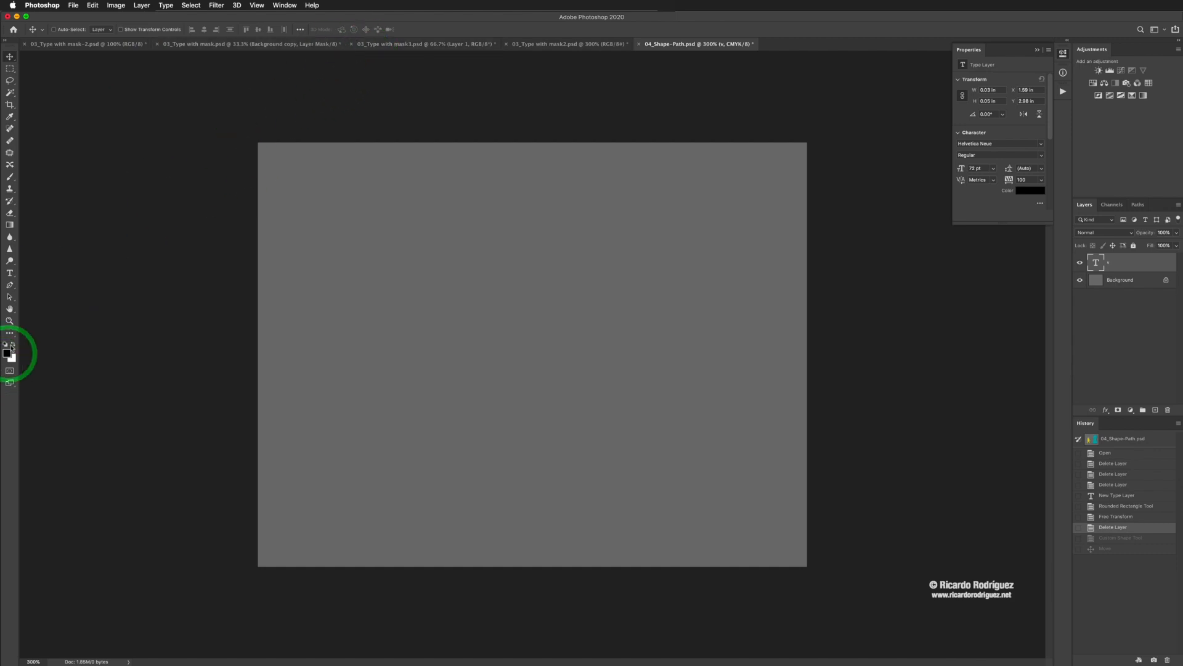
Draw a green elm tree about 460 px wide on the canvas with the Custom Shape Tool, using no stroke.
mouse_move(10, 334)
left_mouse_down()
mouse_move(66, 483)
mouse_move(54, 517)
left_mouse_up()
left_click(132, 32)
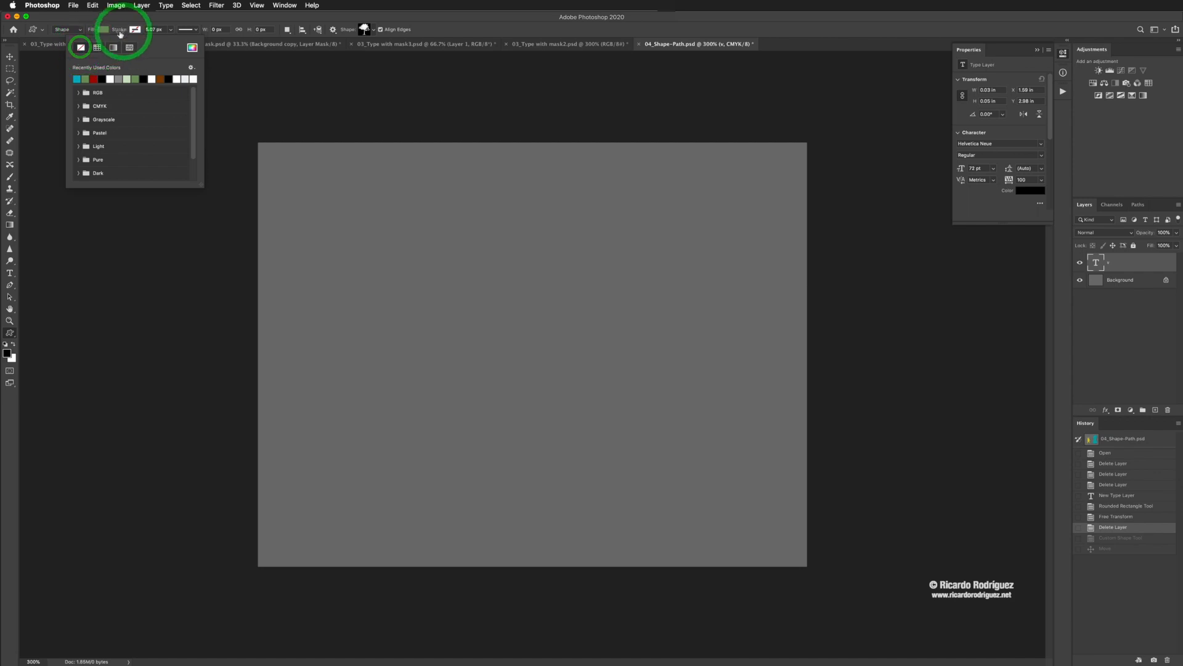
left_click(103, 31)
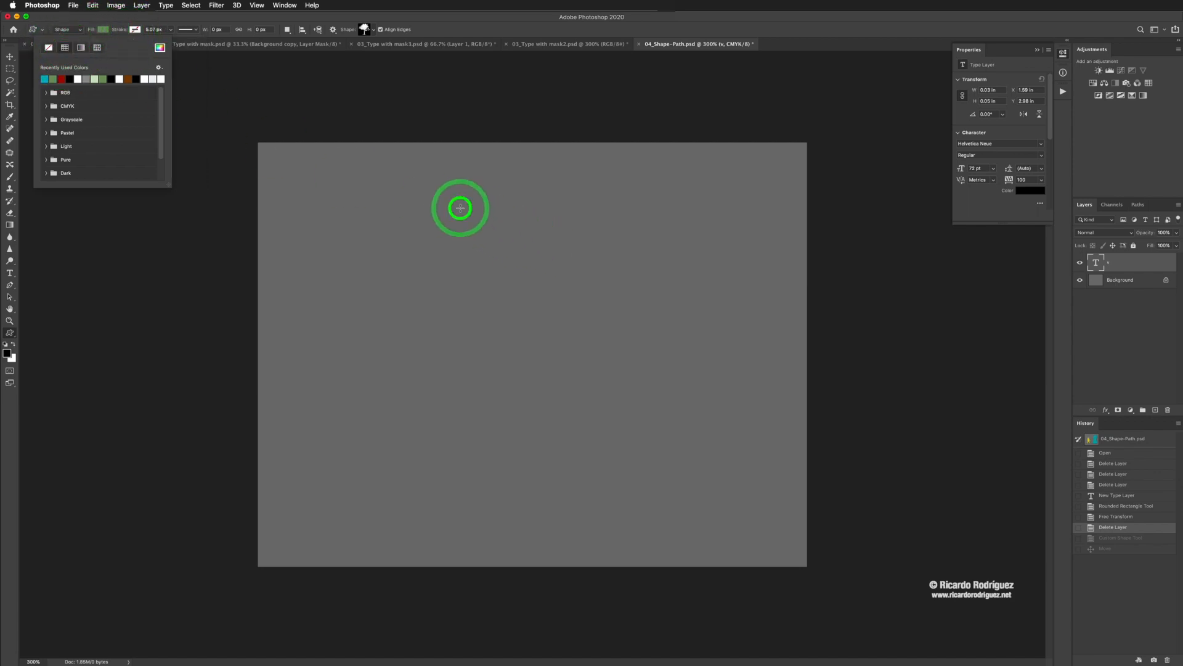
mouse_move(459, 208)
left_mouse_down()
mouse_move(671, 464)
mouse_move(773, 528)
left_mouse_up()
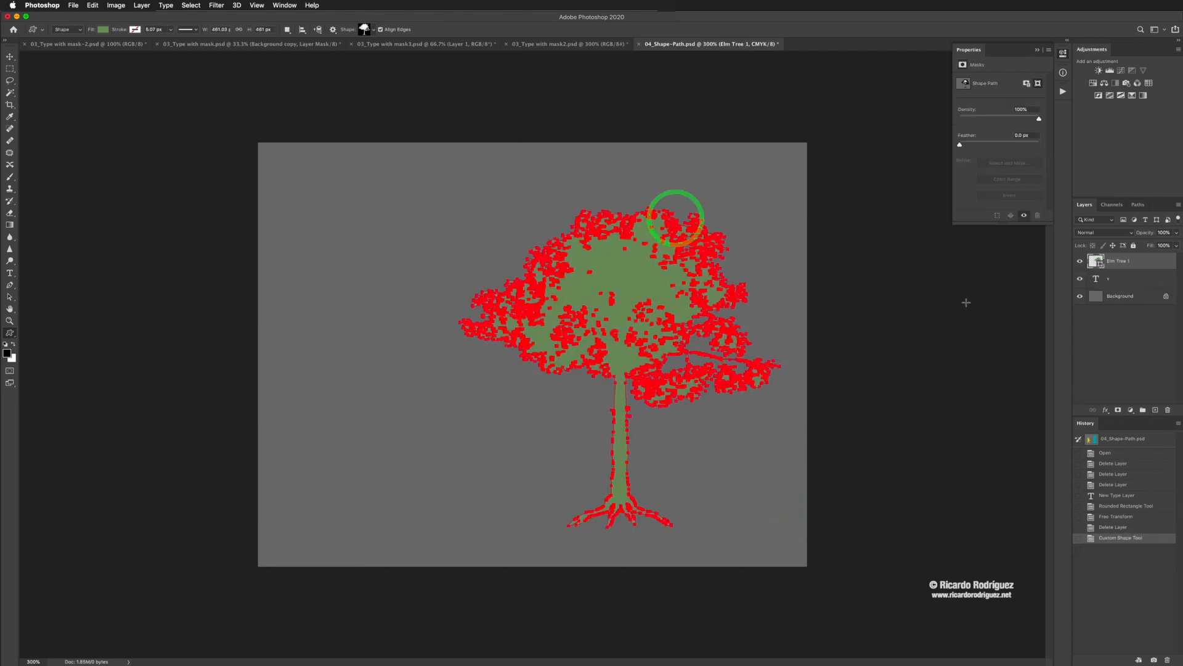
Try to move the tree on the canvas with the v text layer selected instead of the tree layer.
left_click(1128, 278)
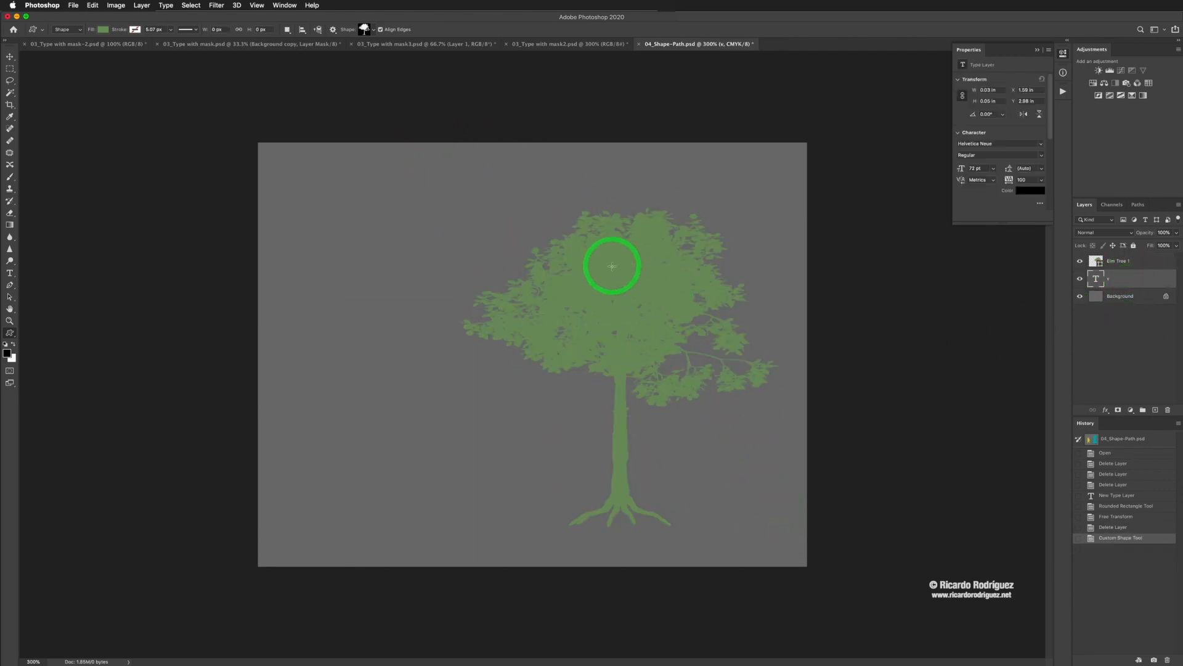
key("v")
left_click_drag(623, 309, 527, 308)
left_click_drag(644, 282, 811, 358)
Delete the v text layer and move the elm tree to the canvas's lower left, with its roots past the edge.
left_click(1126, 261)
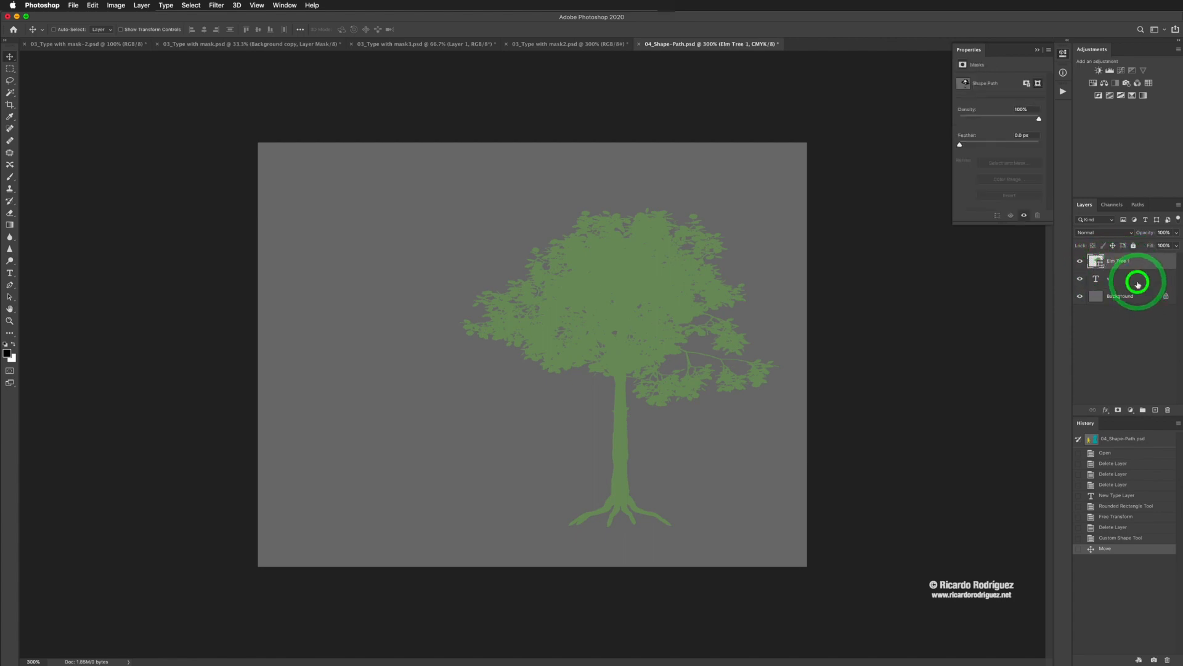
left_click_drag(1136, 279, 1167, 410)
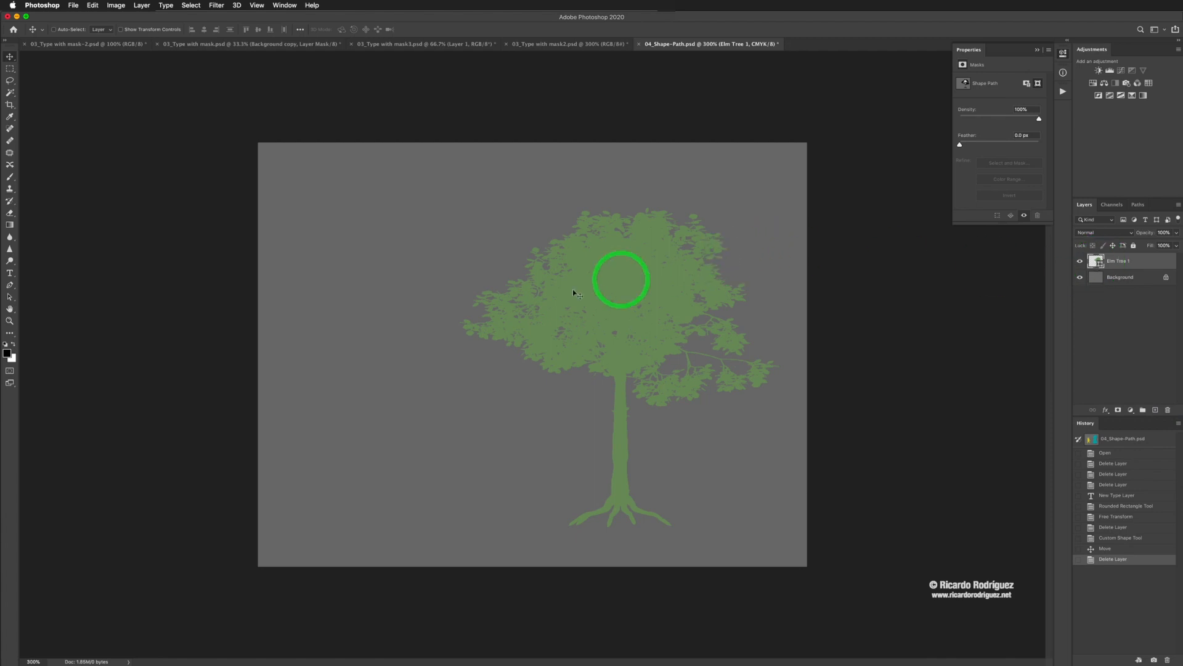
left_click_drag(596, 278, 442, 344)
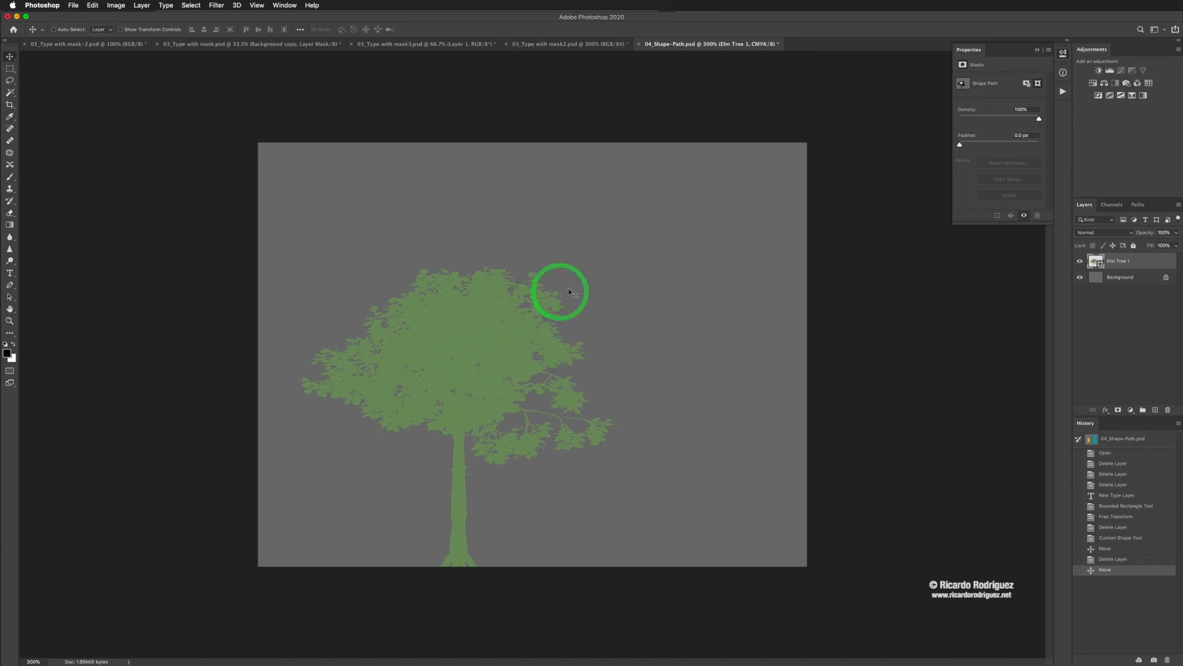
Return to the Custom Shape Tool and expand the Wild Animals group in its shape presets.
left_click(10, 336)
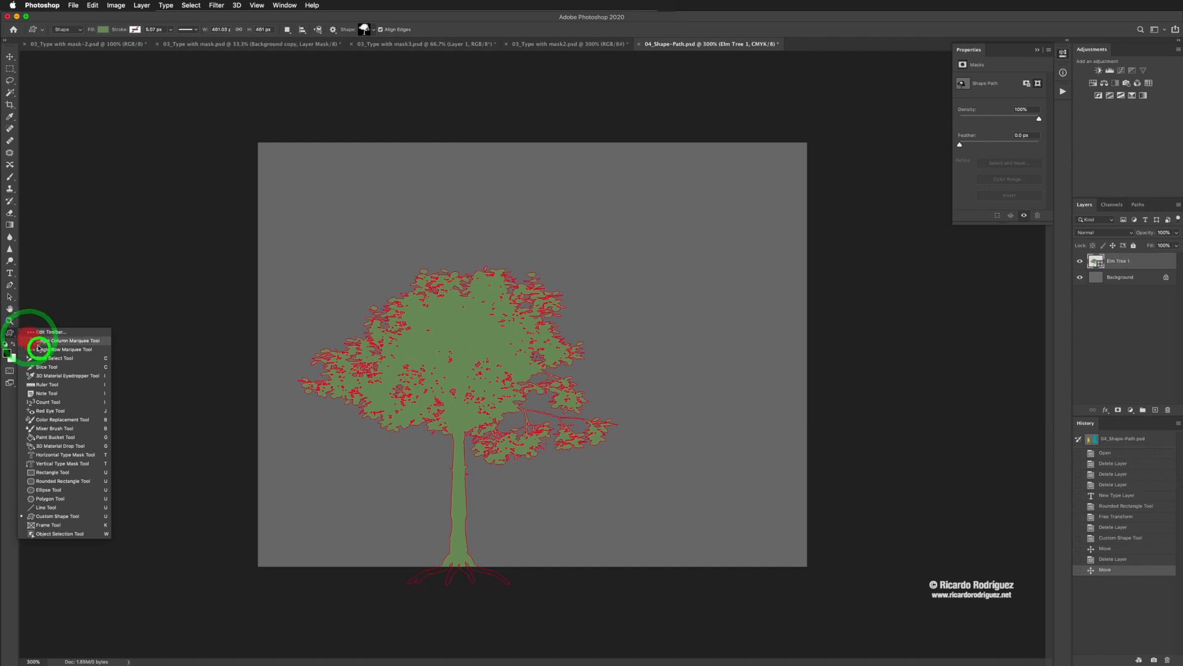
left_click(67, 437)
left_click(10, 340)
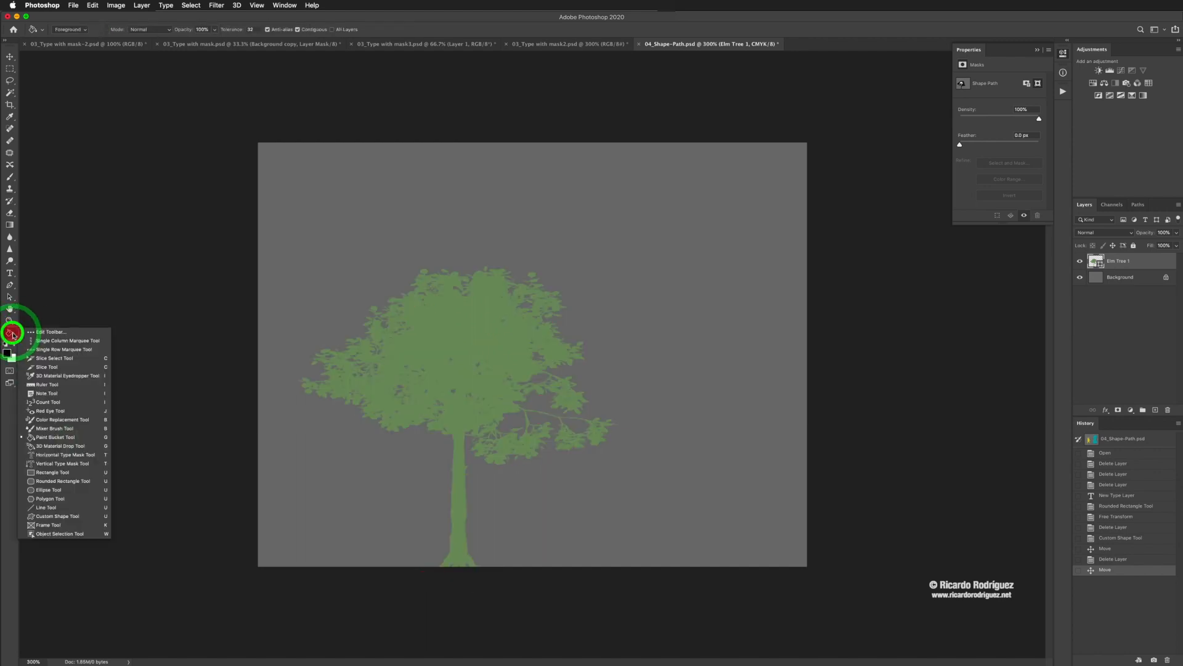
left_click(53, 520)
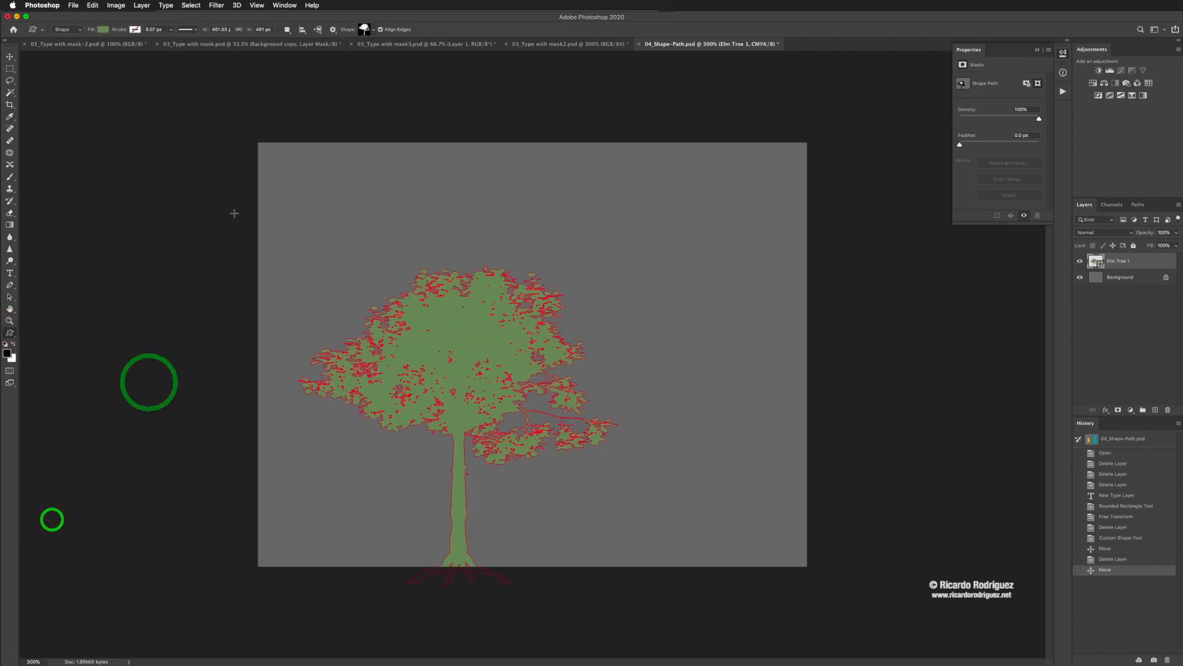
left_click(369, 29)
left_click(275, 76)
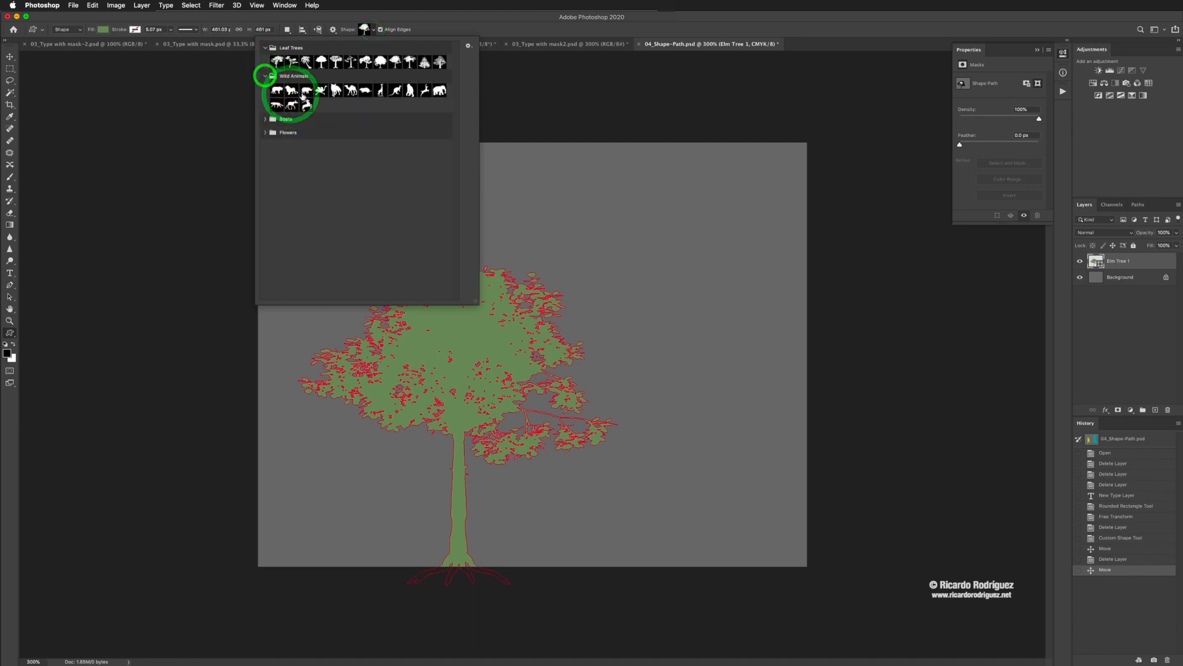
Browse the Custom Shapes presets folder for importing shapes, and leave without importing any.
left_click(468, 46)
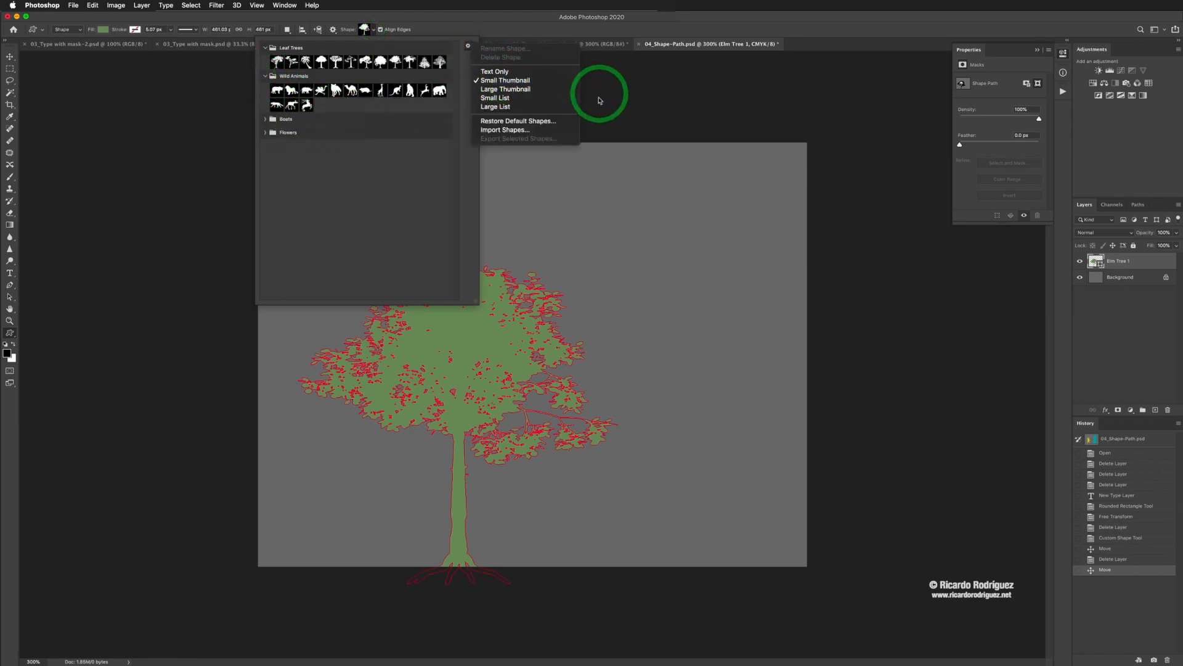
left_click(535, 130)
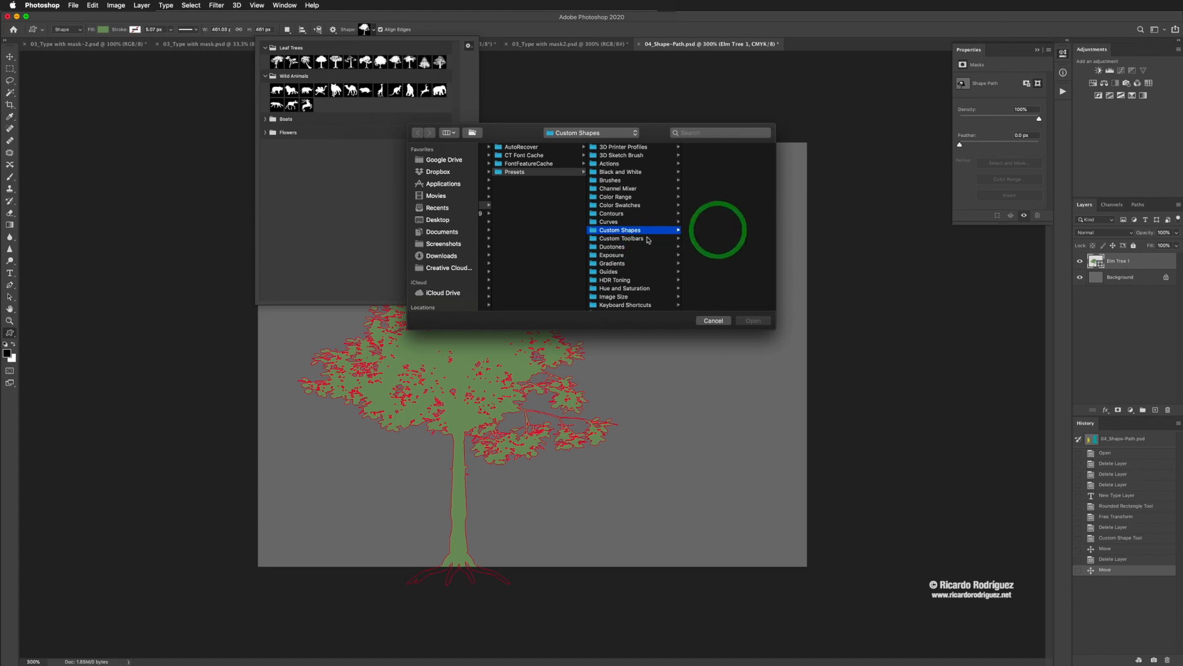
left_click(720, 321)
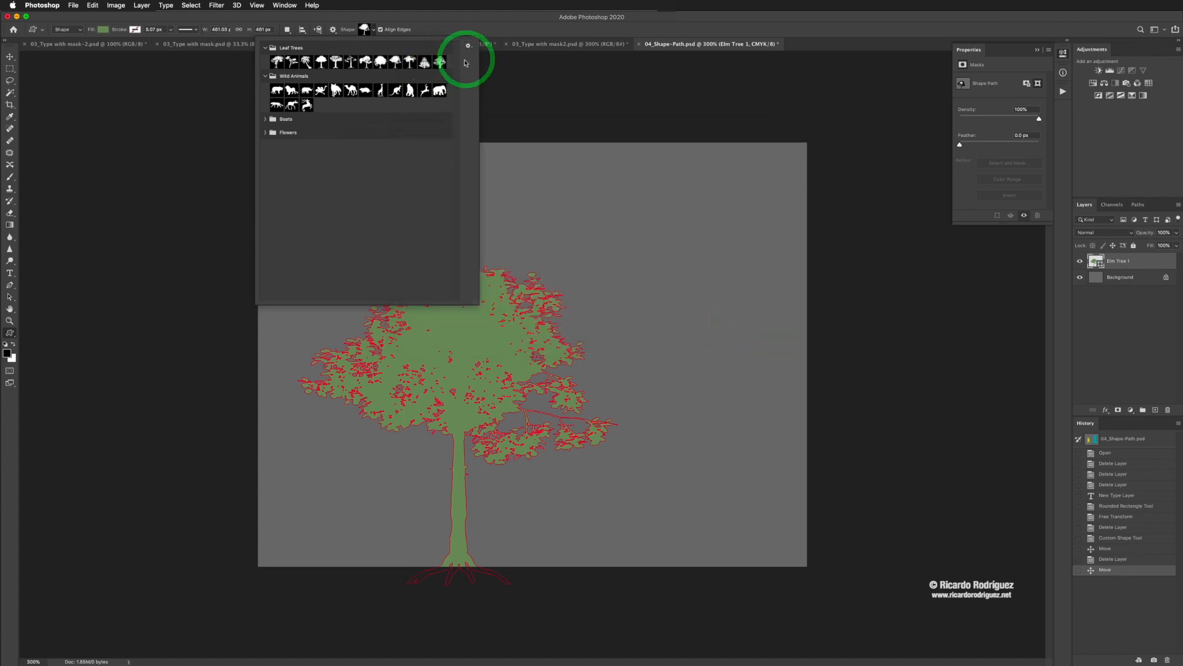
Bring up the option to restore the default shape presets, and cancel without restoring them.
left_click(265, 47)
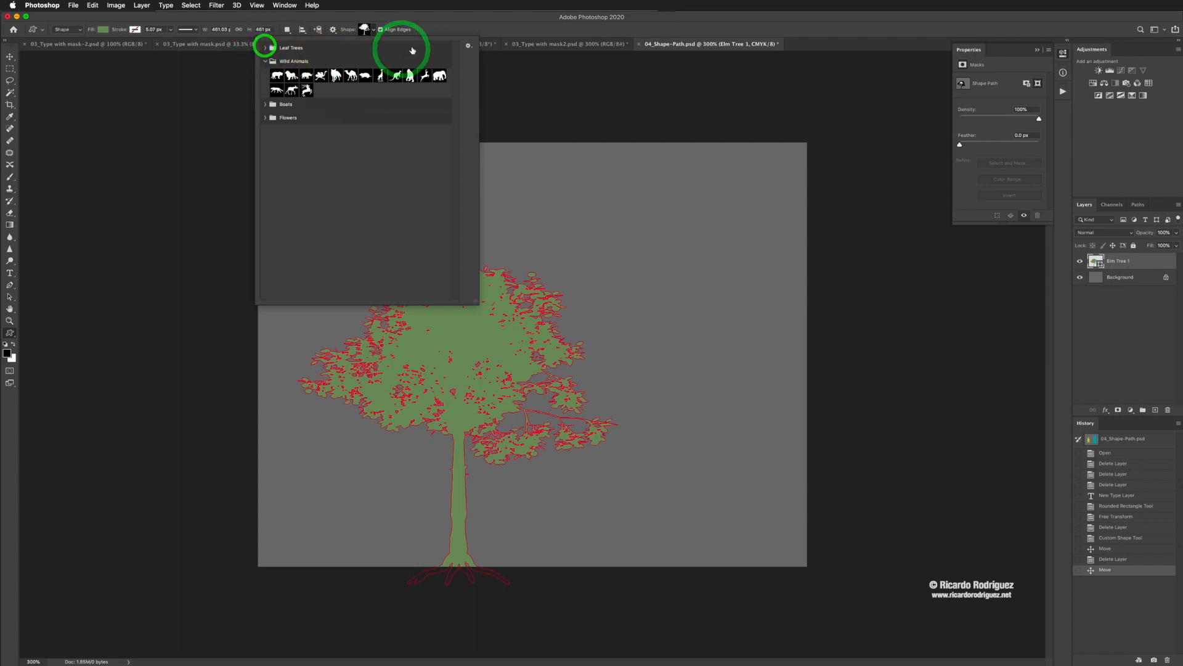
left_click(466, 46)
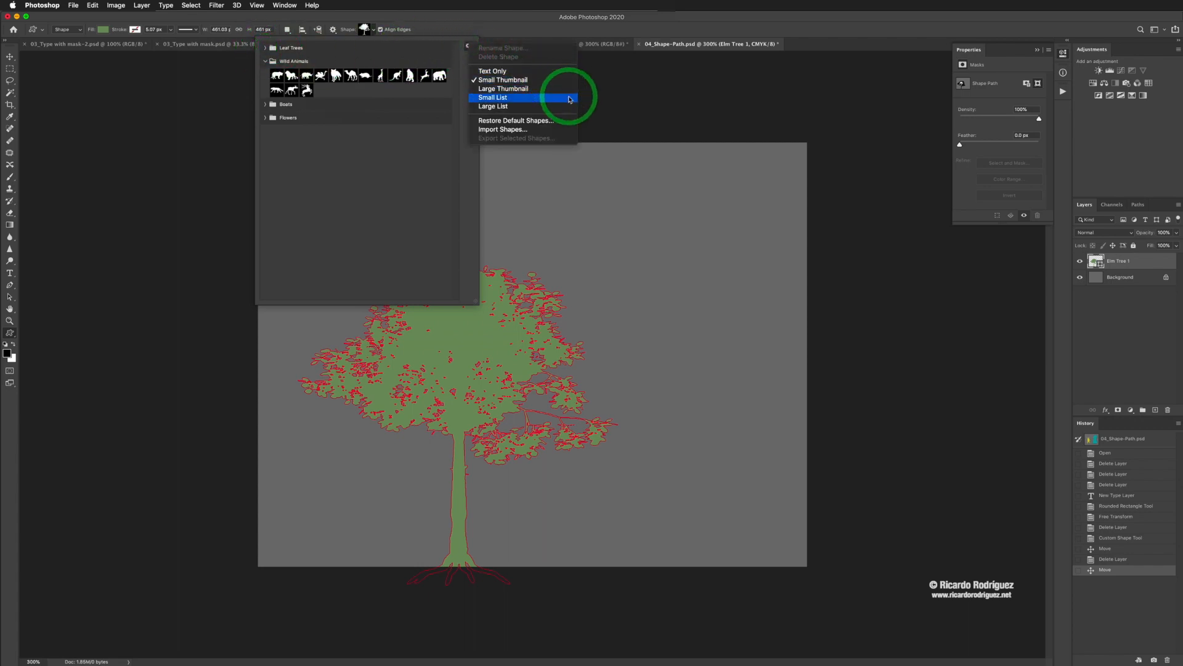
left_click(548, 121)
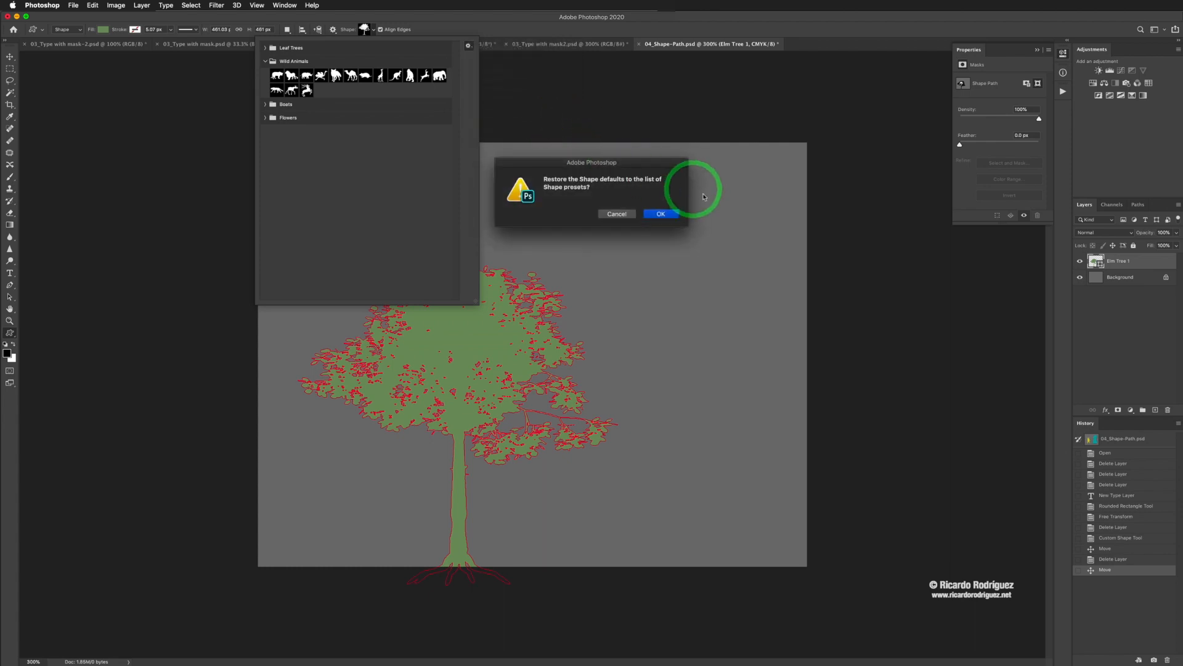
left_click(621, 214)
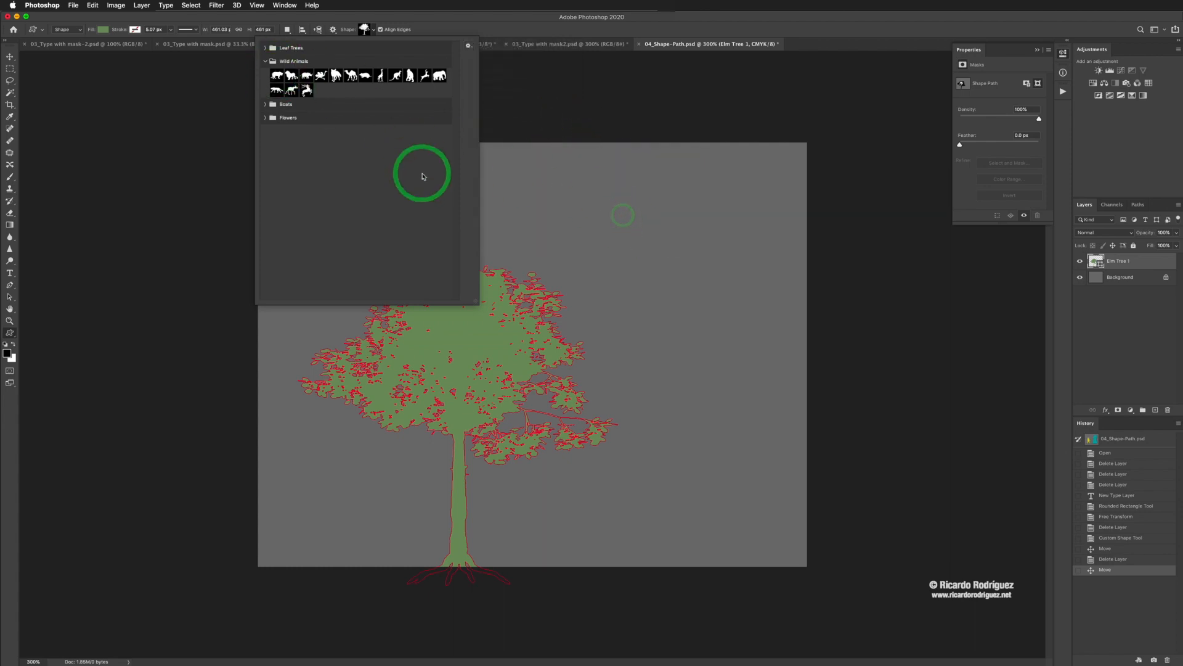
Expand the Flowers, Boats and Leaf Trees groups to view their shapes, and close the shape presets.
left_click(266, 117)
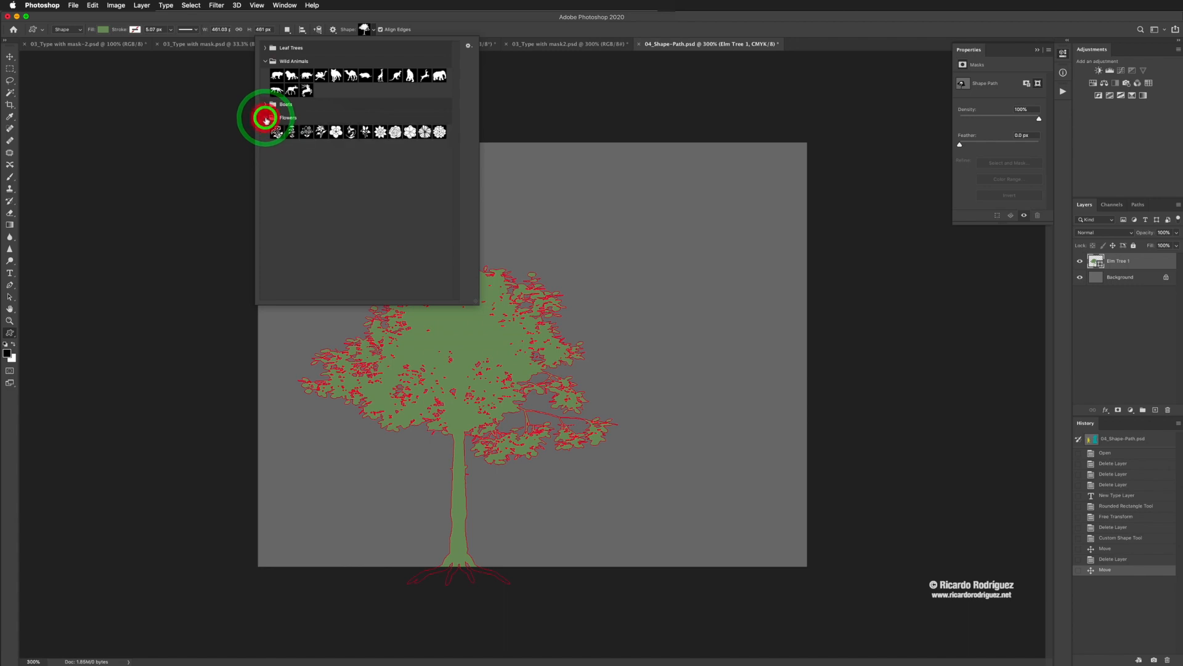
left_click(265, 105)
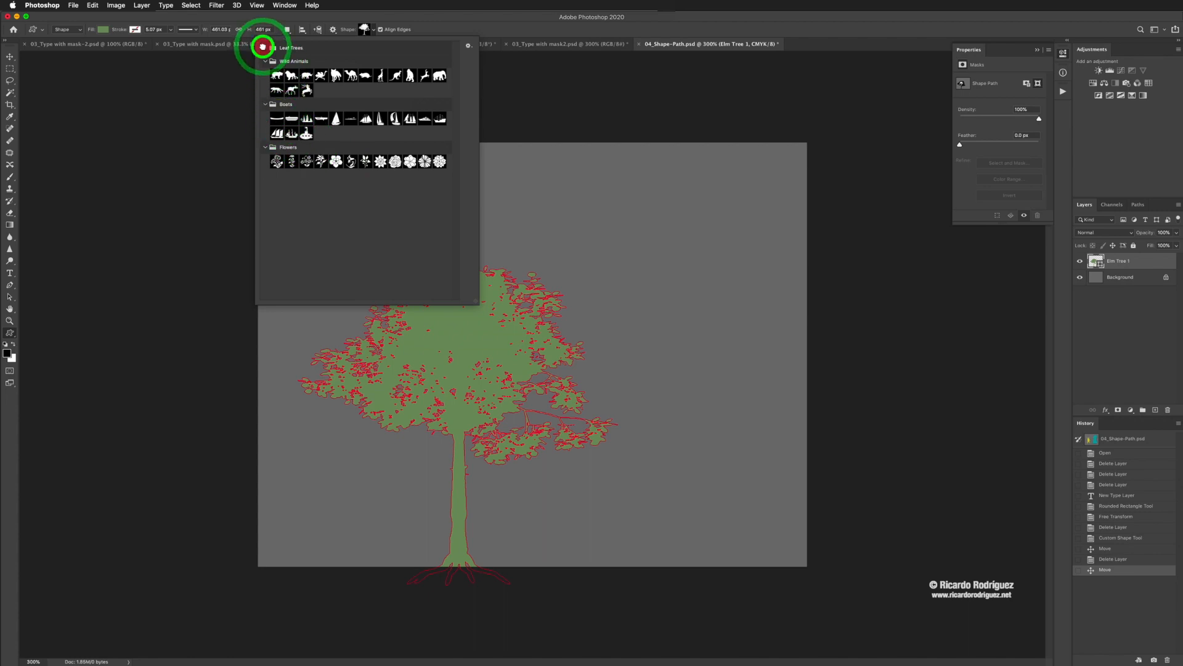
left_click(265, 49)
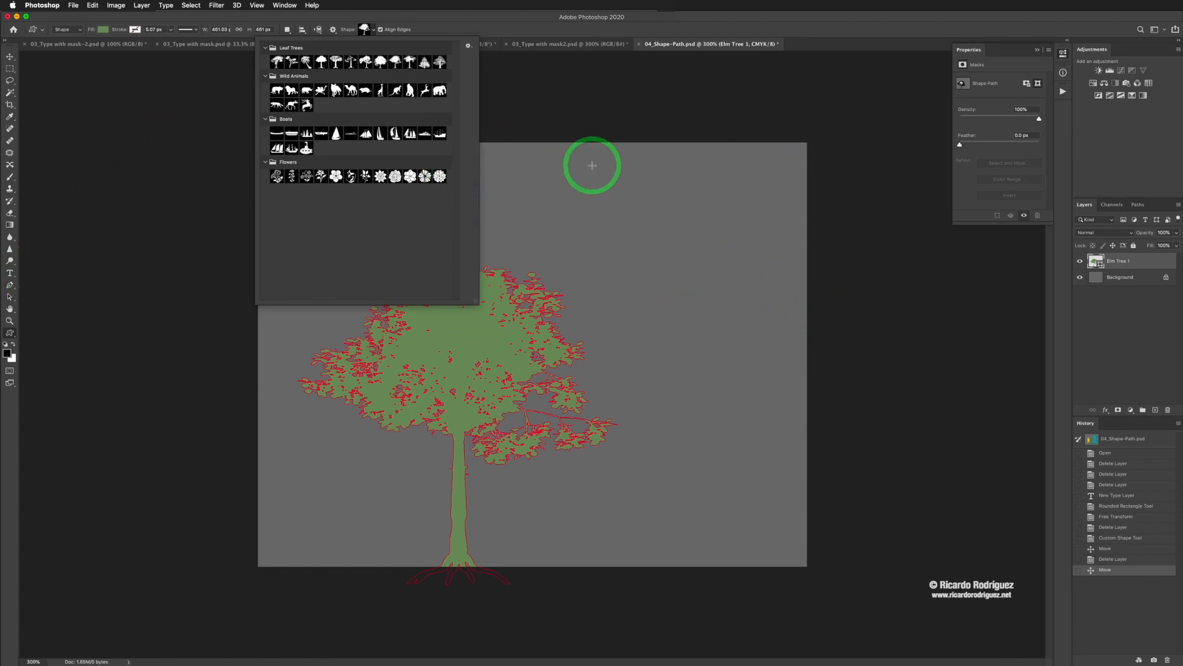
left_click(478, 23)
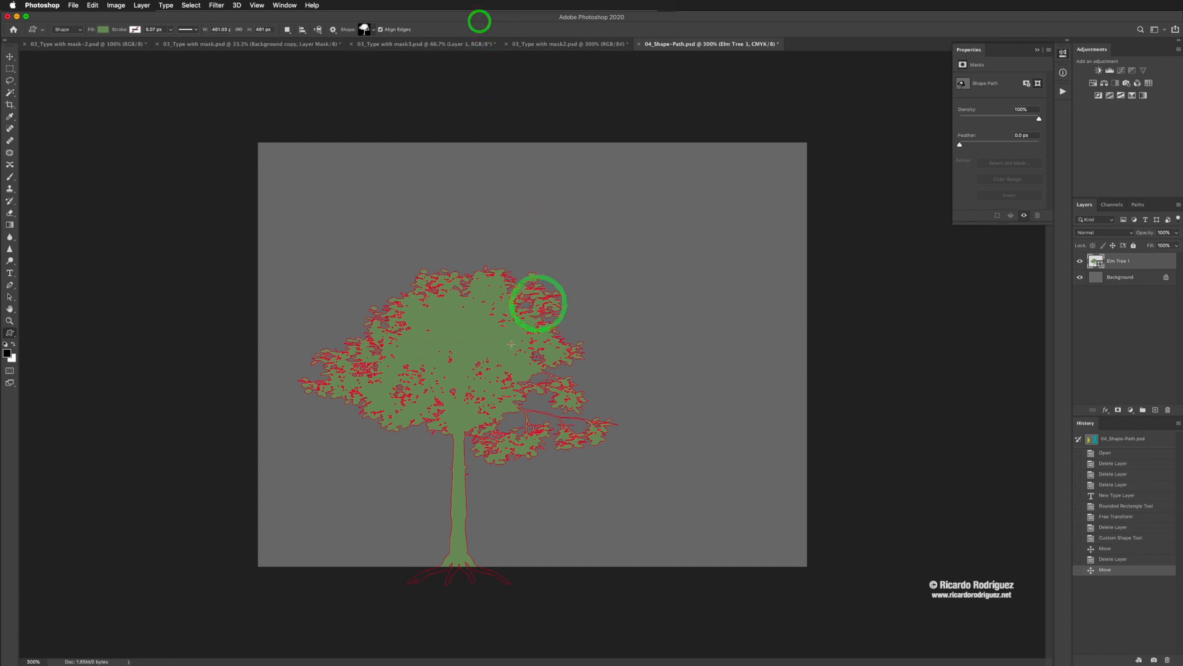
Delete the elm tree shape layer, leaving only the grey background.
key("v")
left_click(484, 346)
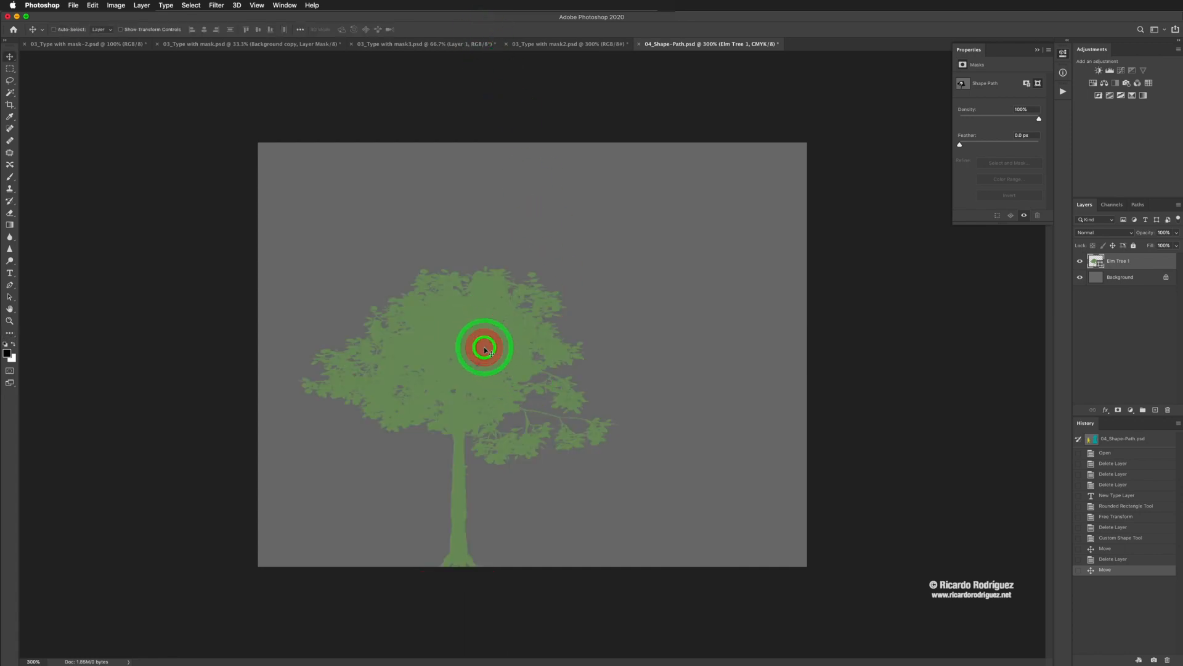
key("BackSpace")
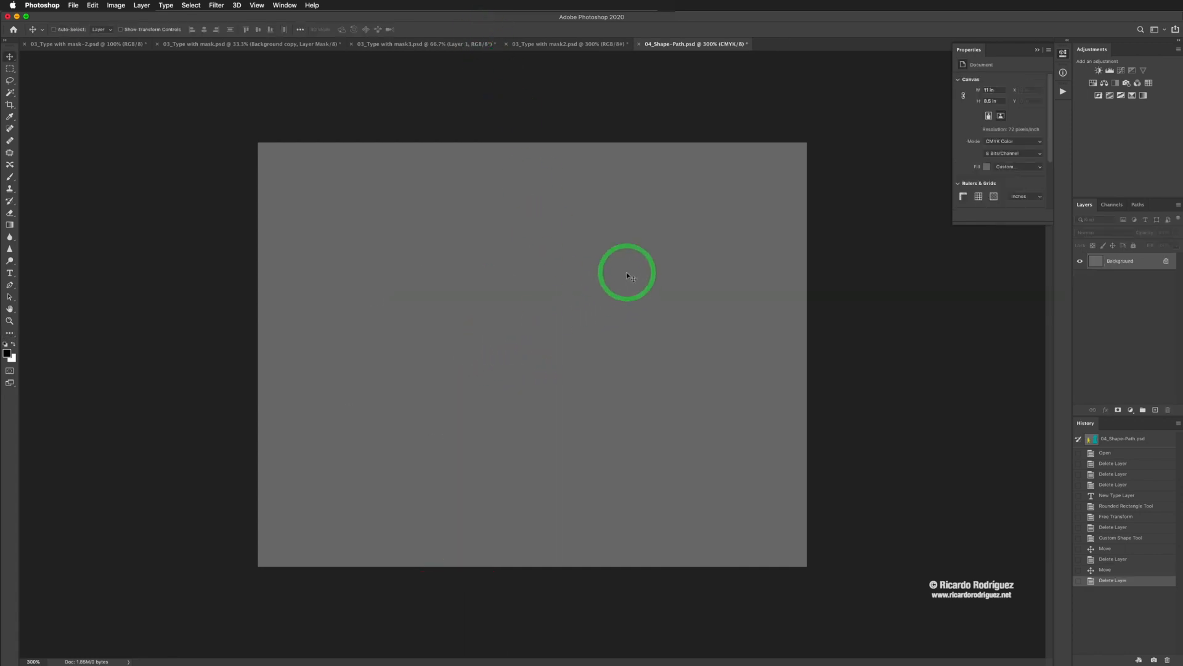
Switch to the Pen tool, try its Path mode, and return it to Shape mode.
key("p")
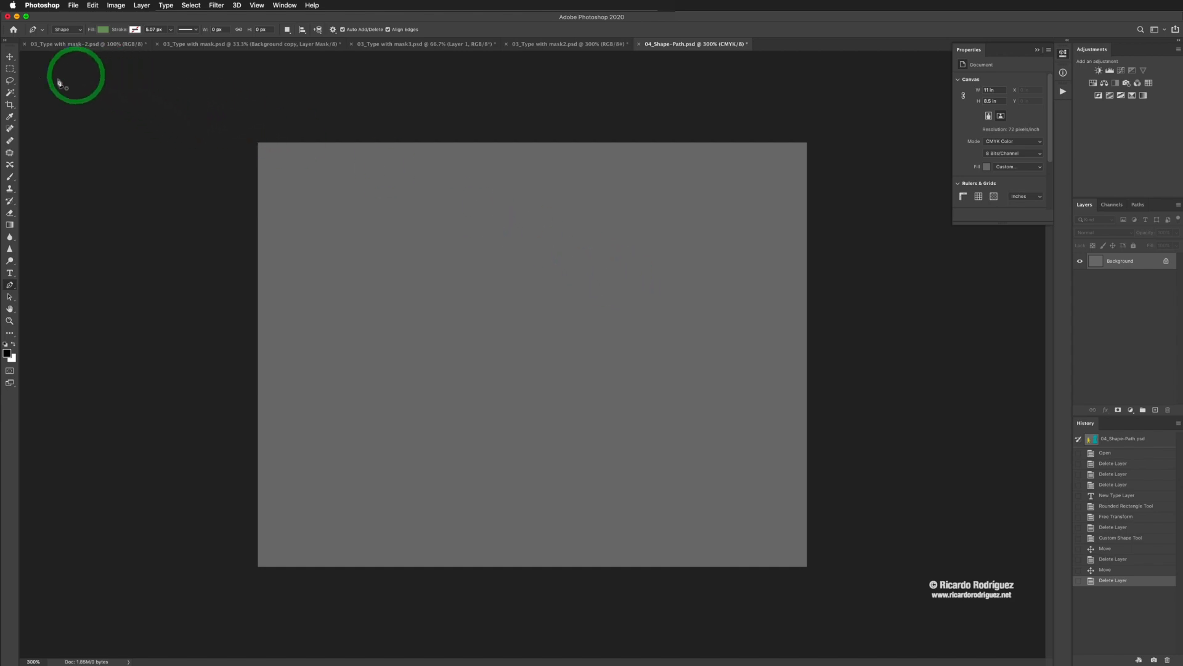
left_click(72, 30)
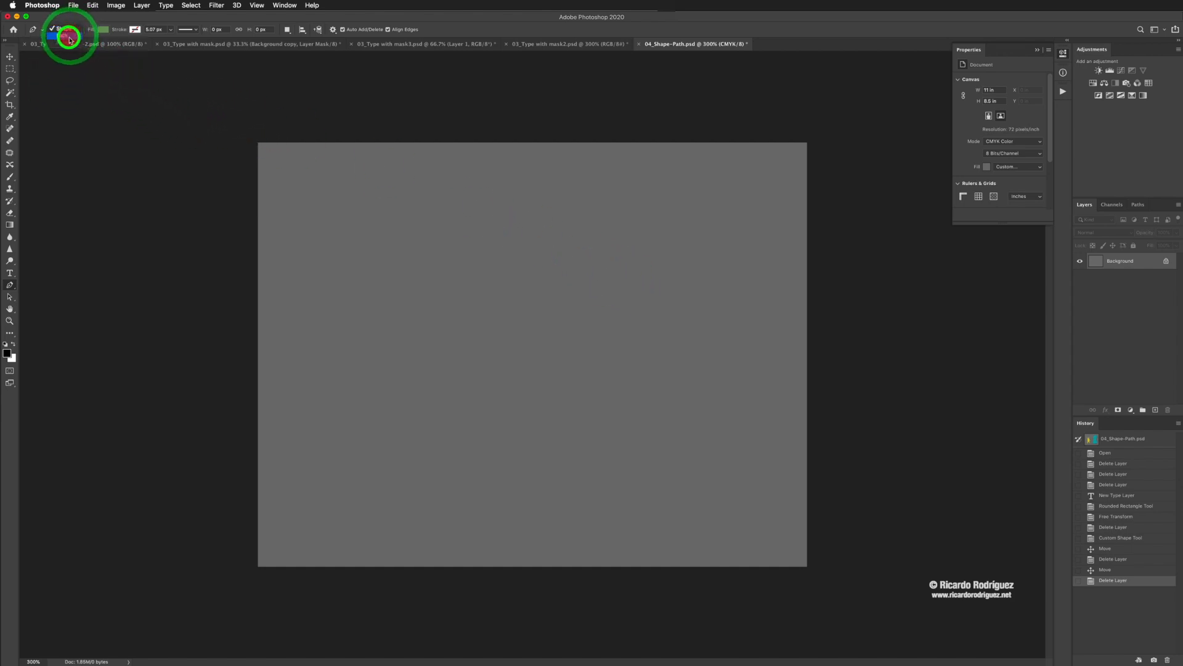
left_click(73, 35)
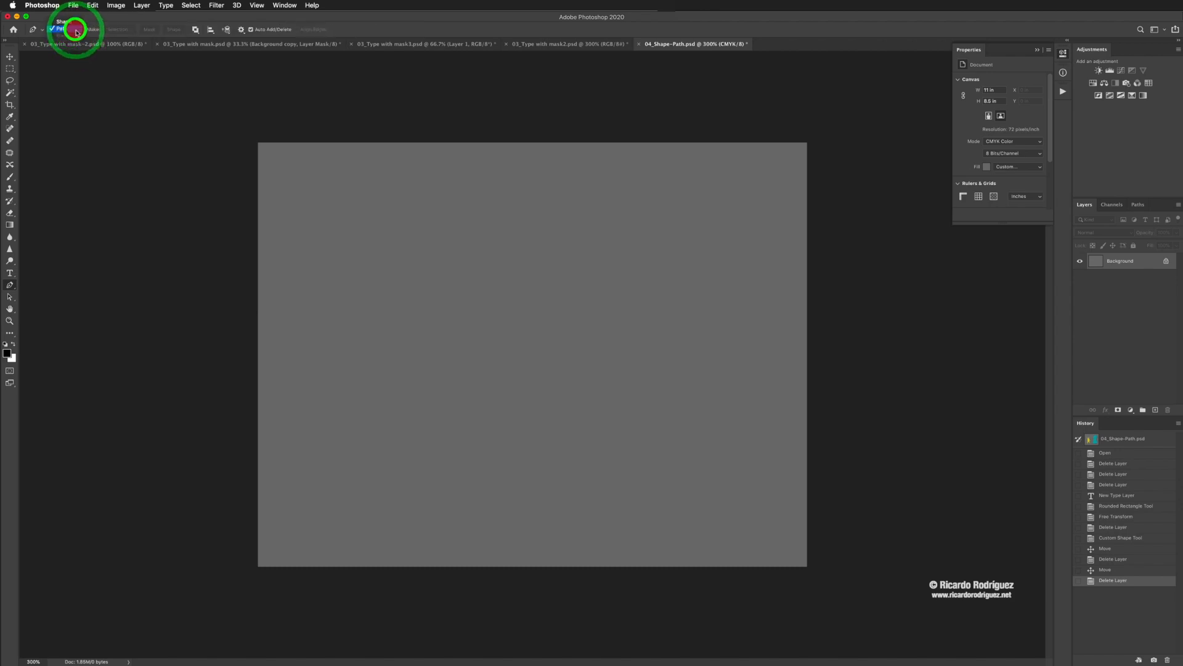
left_click(75, 27)
left_click(73, 23)
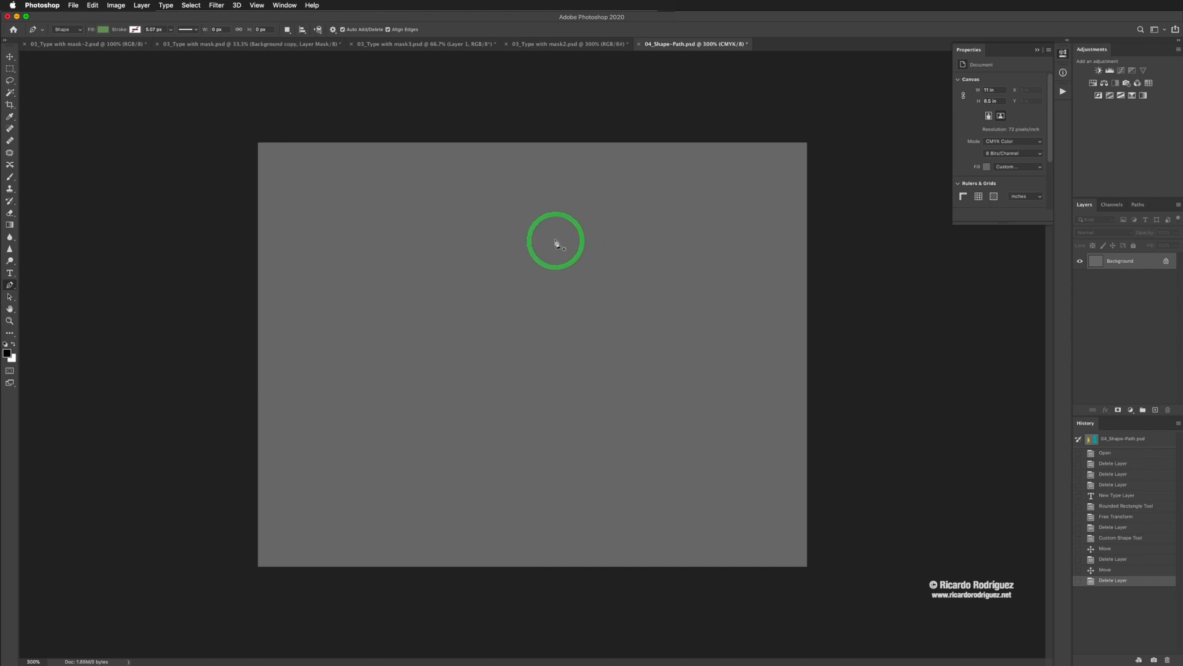
Draw a closed, curved green shape with seven anchor points near the canvas centre, about 344 px wide and 405 px high.
left_click_drag(517, 216, 492, 224)
left_click_drag(466, 294, 477, 324)
left_click_drag(498, 375, 482, 396)
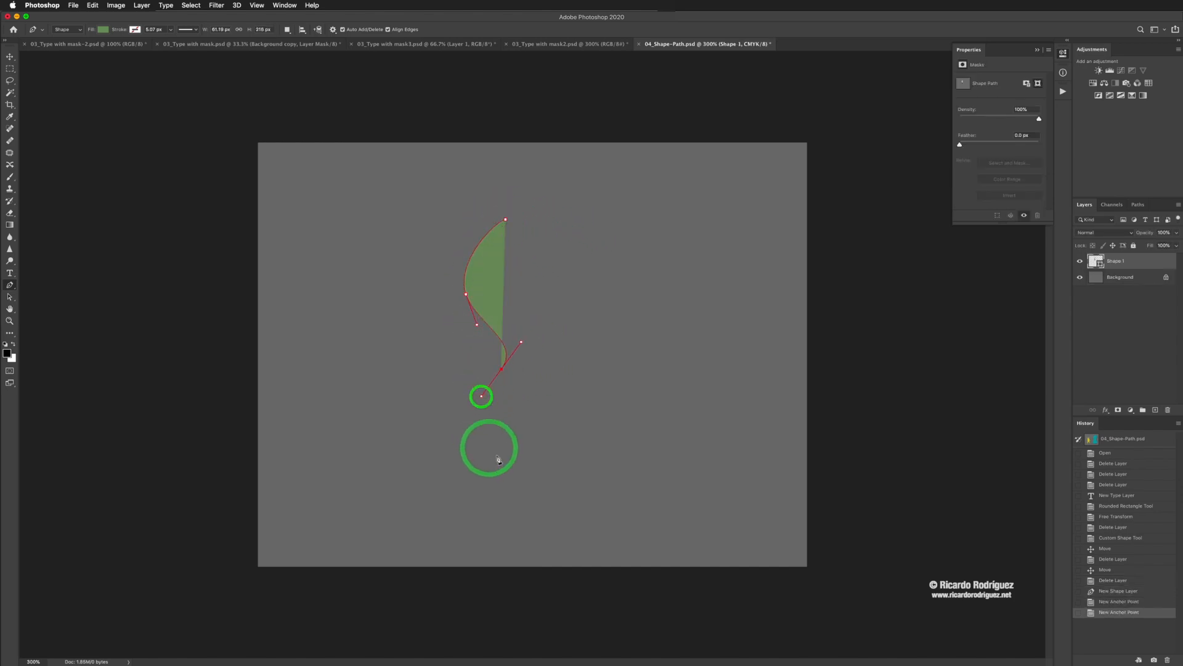
left_click_drag(507, 470, 563, 480)
left_click_drag(702, 426, 711, 363)
left_click_drag(618, 281, 590, 255)
left_click_drag(578, 196, 553, 195)
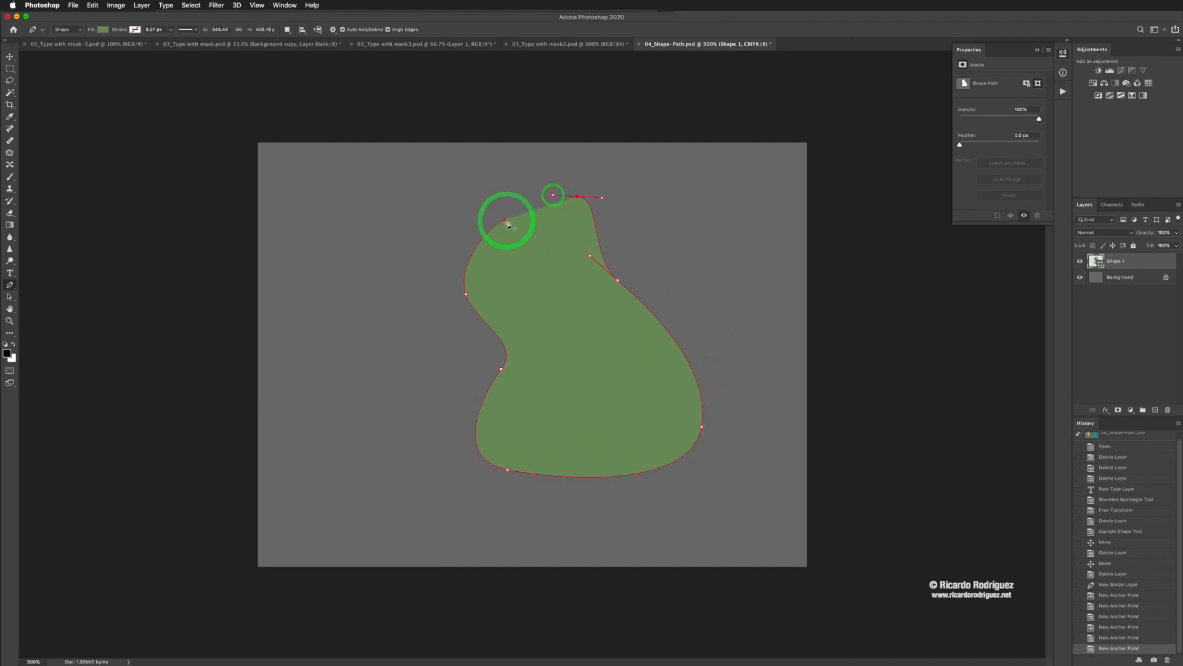
left_click(506, 220)
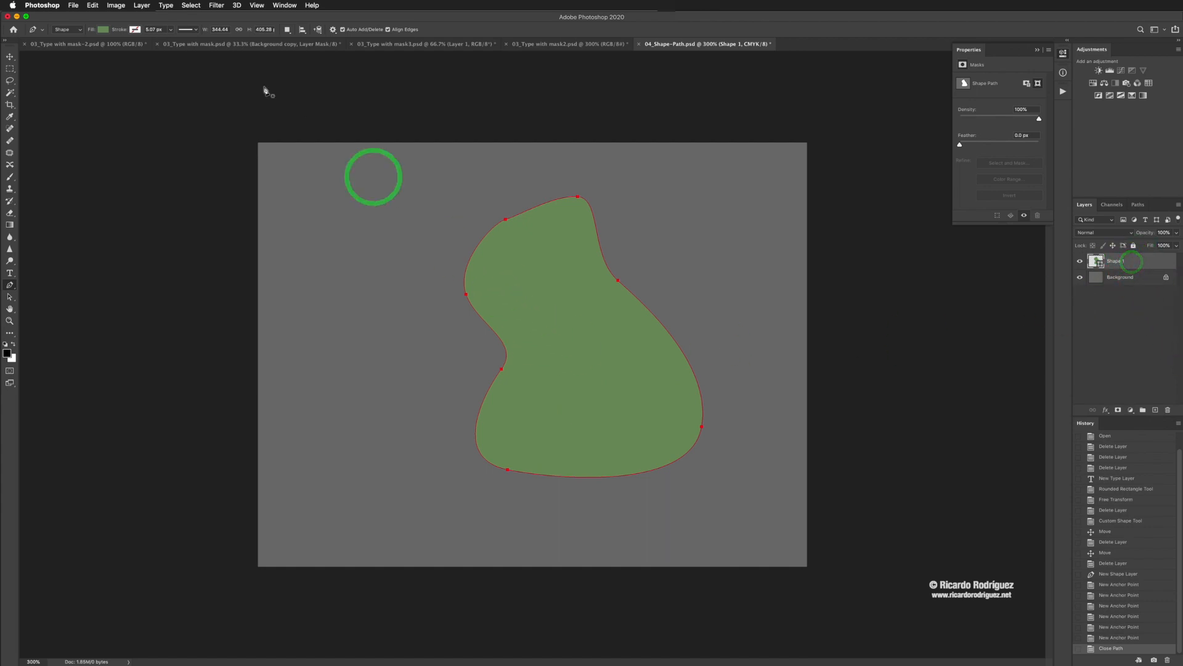
Give the green shape a cyan stroke from the recently used colors and reselect its layer after viewing it without the path outline.
left_click(135, 29)
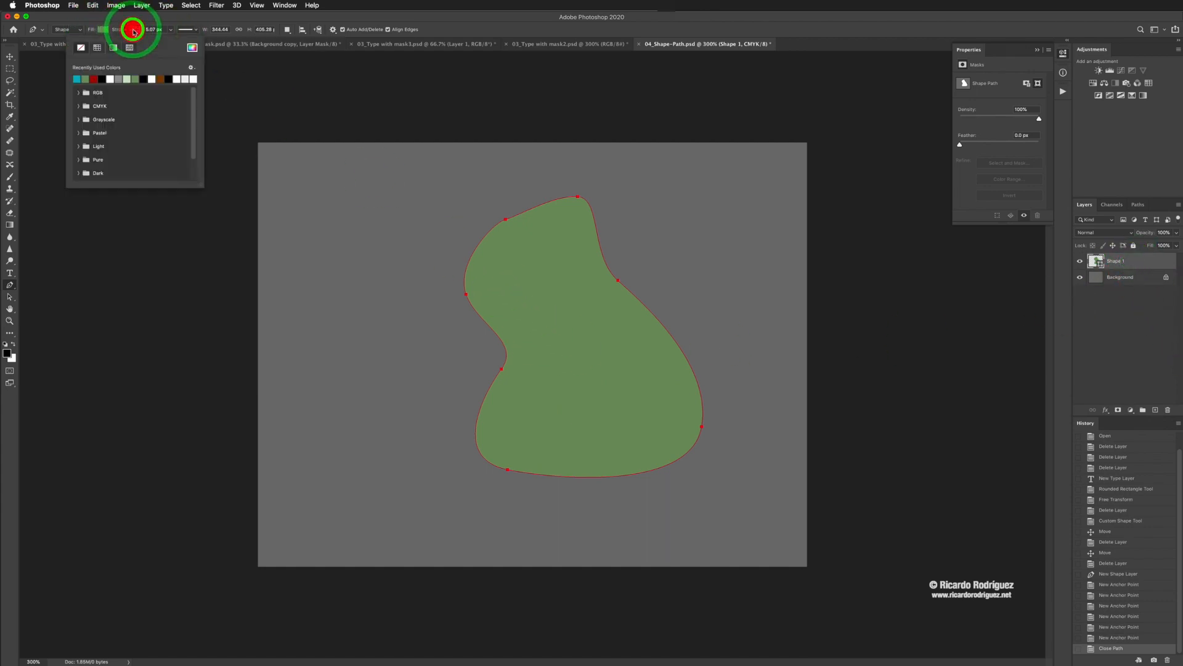
left_click(77, 78)
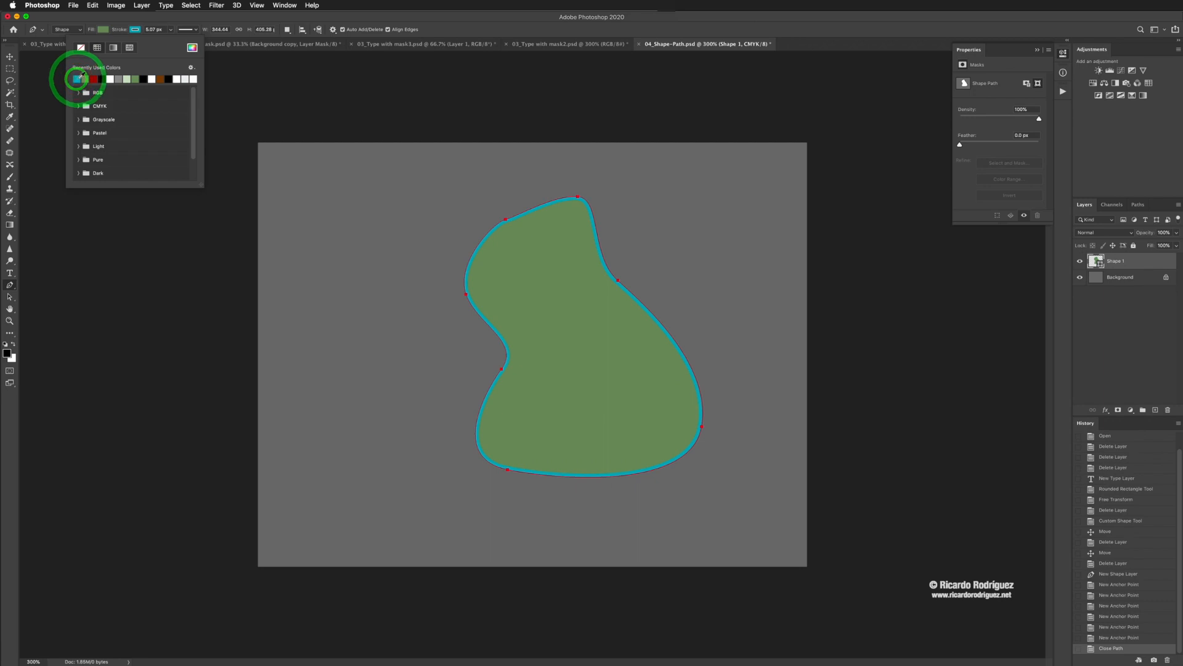
left_click(1148, 278)
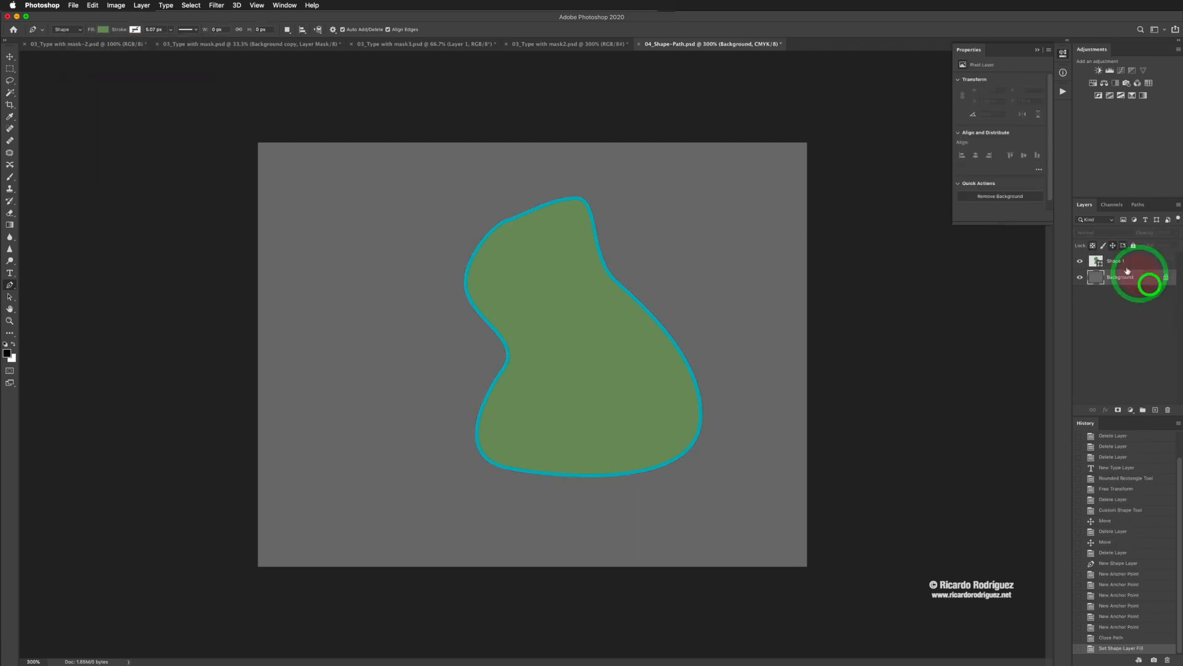
left_click(1134, 261)
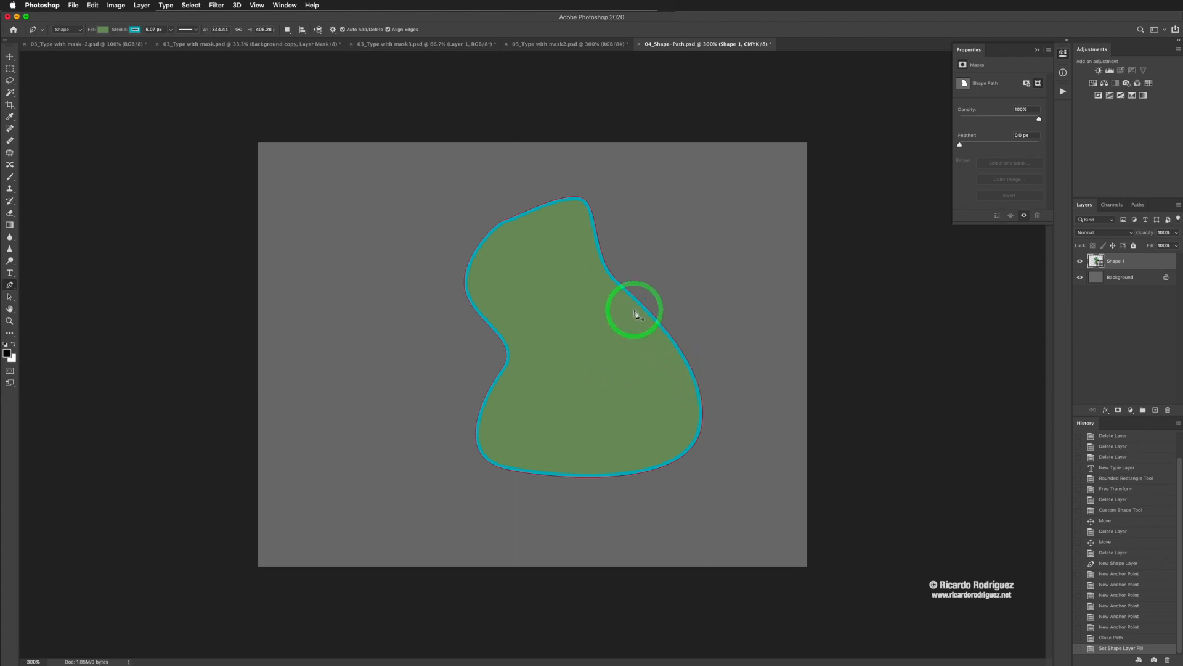
Reshape the green shape by moving its upper-right waist anchor inward and its top anchor up and to the left.
left_click(633, 293, "super")
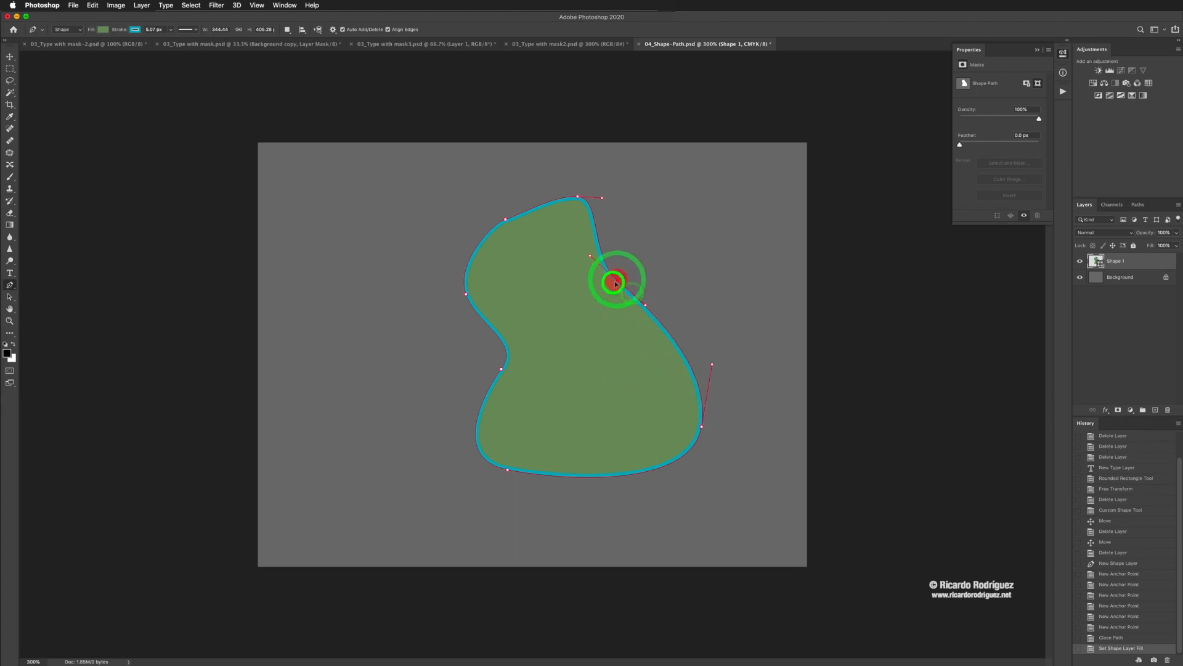
left_click_drag(612, 277, 590, 296)
left_click_drag(602, 197, 554, 180)
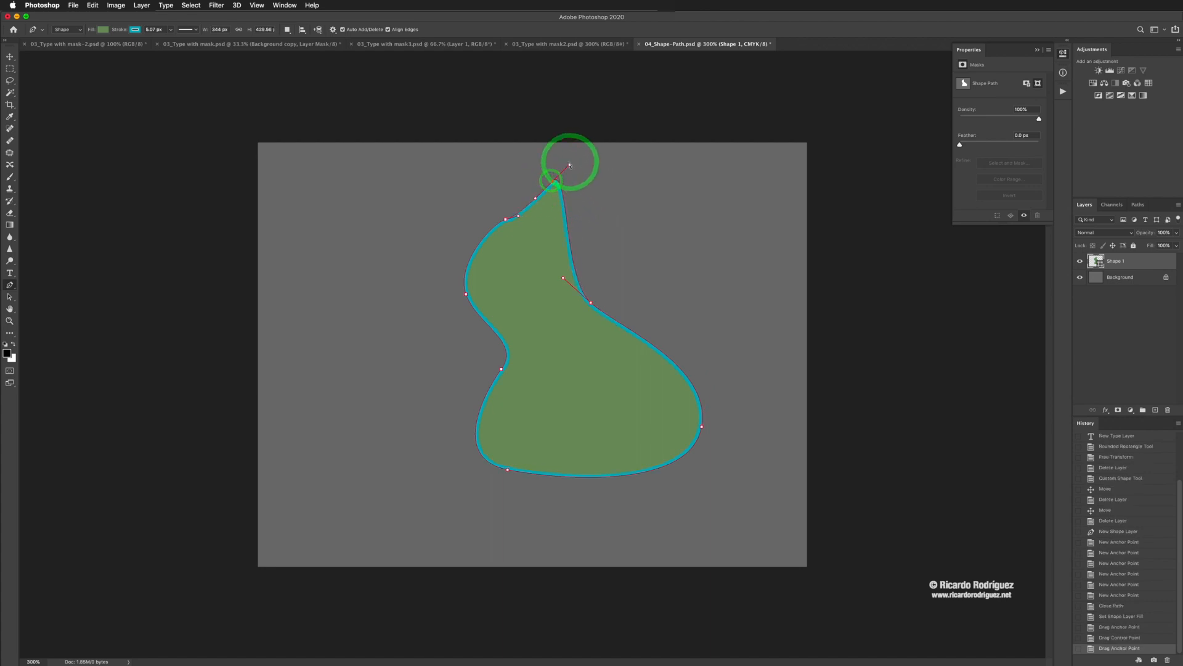
Try to adjust the stroke width with a stray single-point Shape 2 layer selected instead of the green shape.
left_click(635, 255)
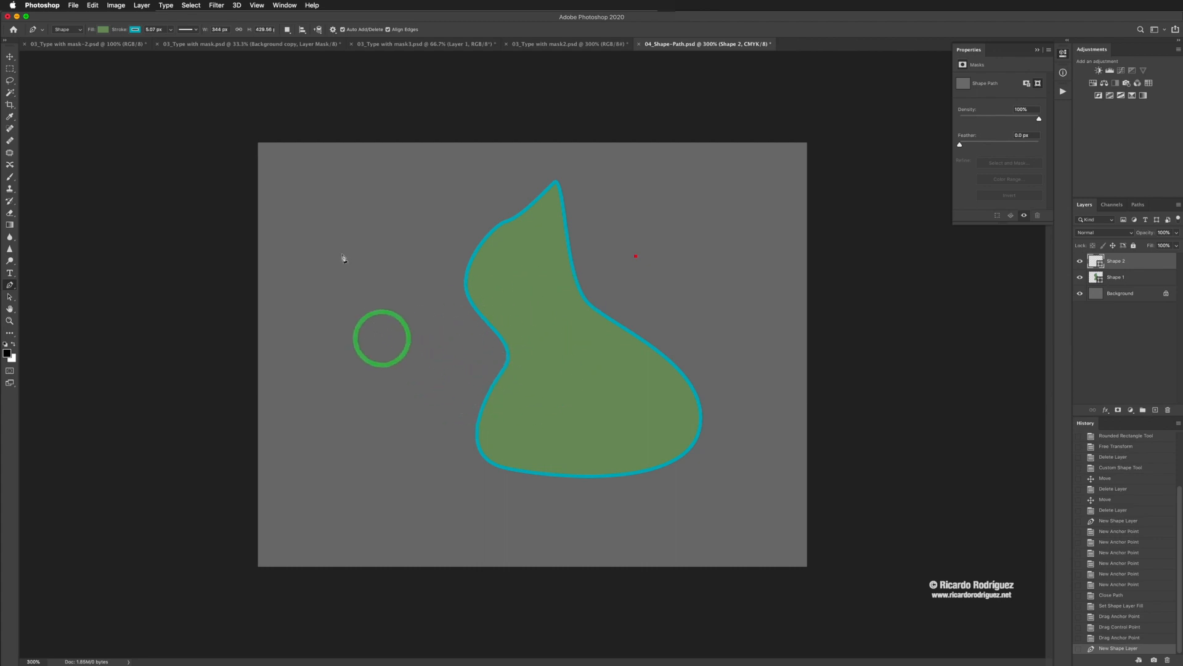
left_click(171, 31)
left_click_drag(172, 32, 185, 42)
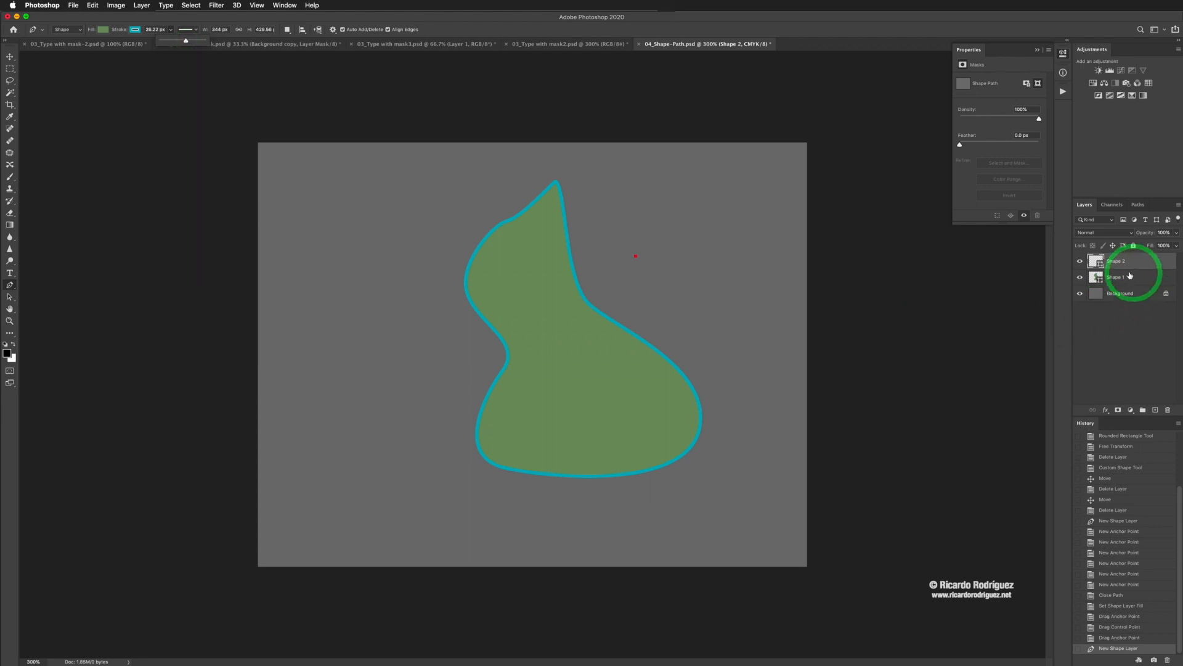
double_click(1095, 262)
left_click(833, 157)
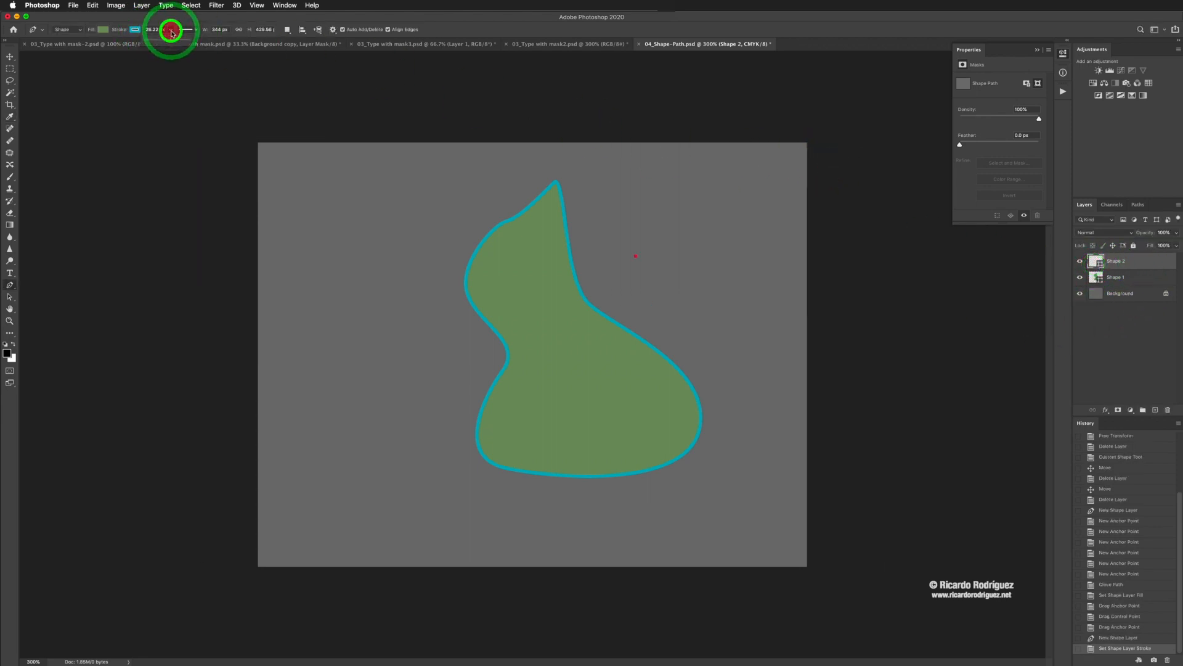
left_click_drag(172, 31, 154, 42)
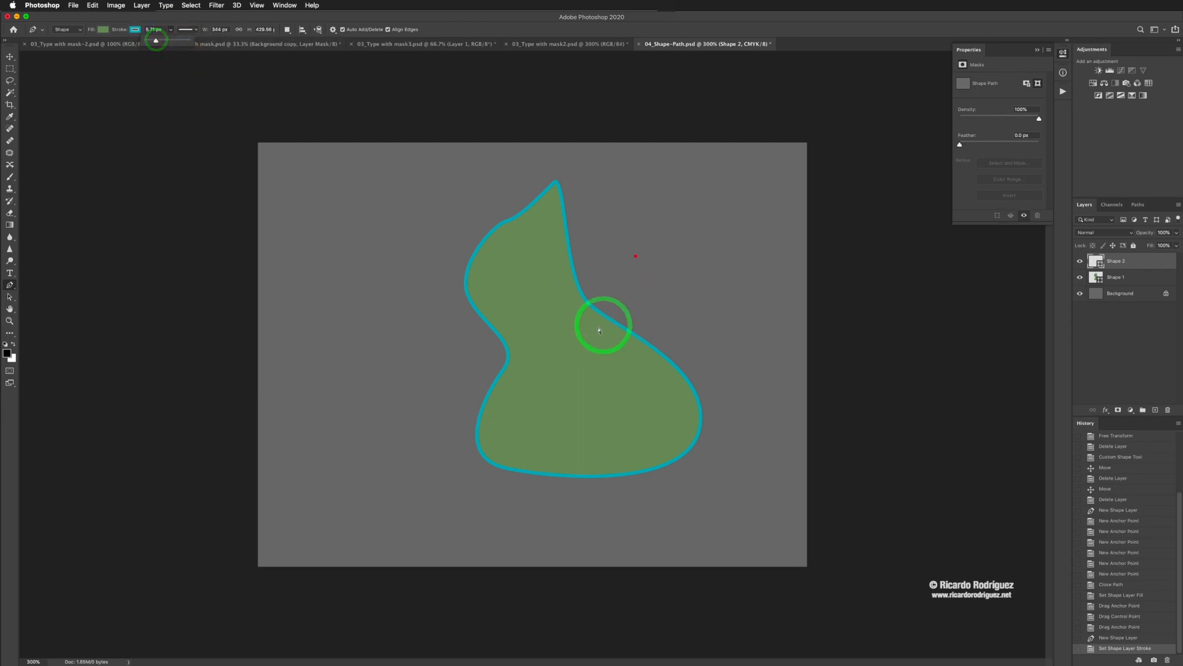
left_click(645, 267)
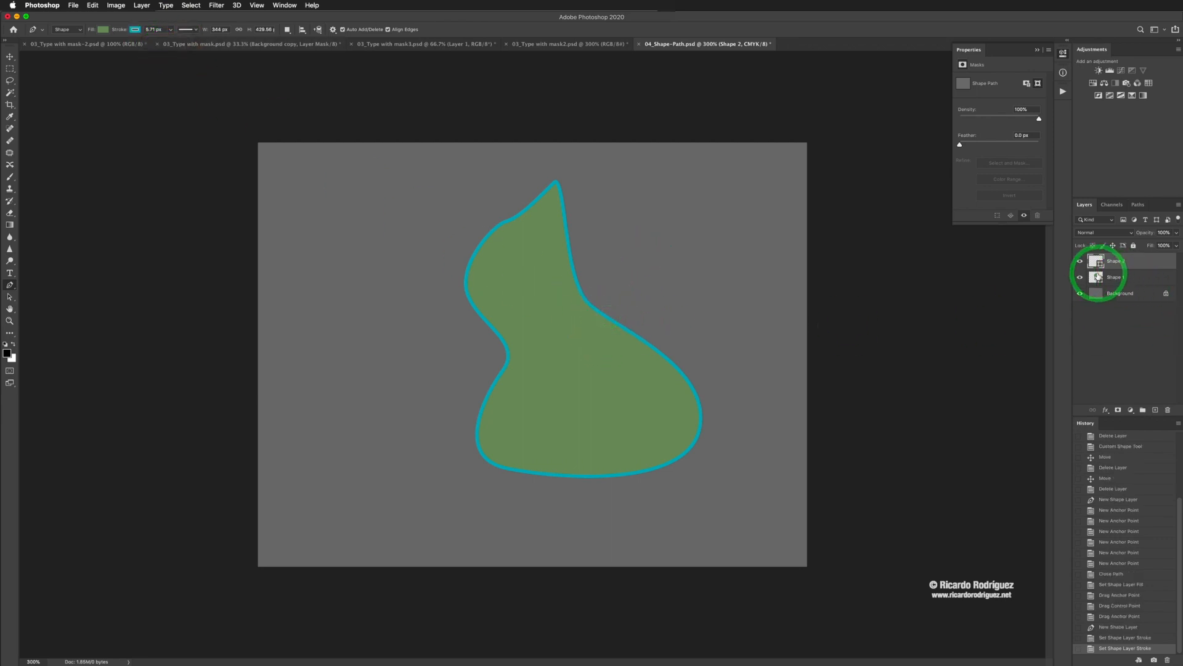
Select the green shape's layer and widen its cyan stroke into a thick outline.
left_click(1099, 277)
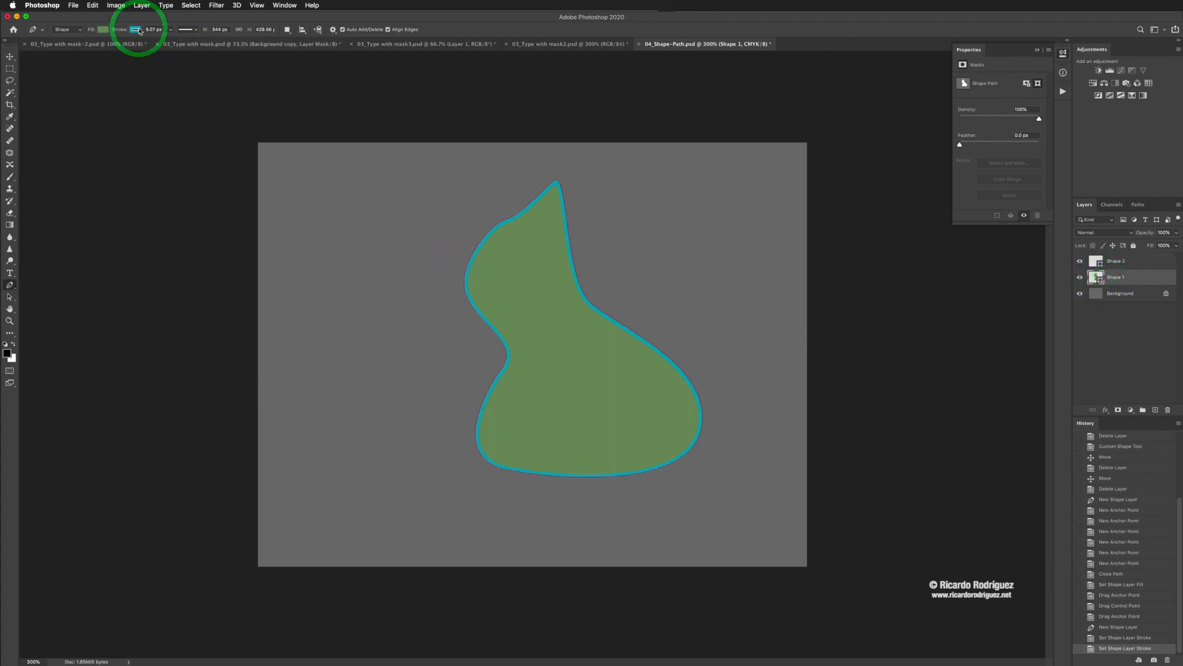
left_click(169, 31)
mouse_move(169, 31)
left_mouse_down()
mouse_move(187, 42)
mouse_move(173, 41)
left_mouse_up()
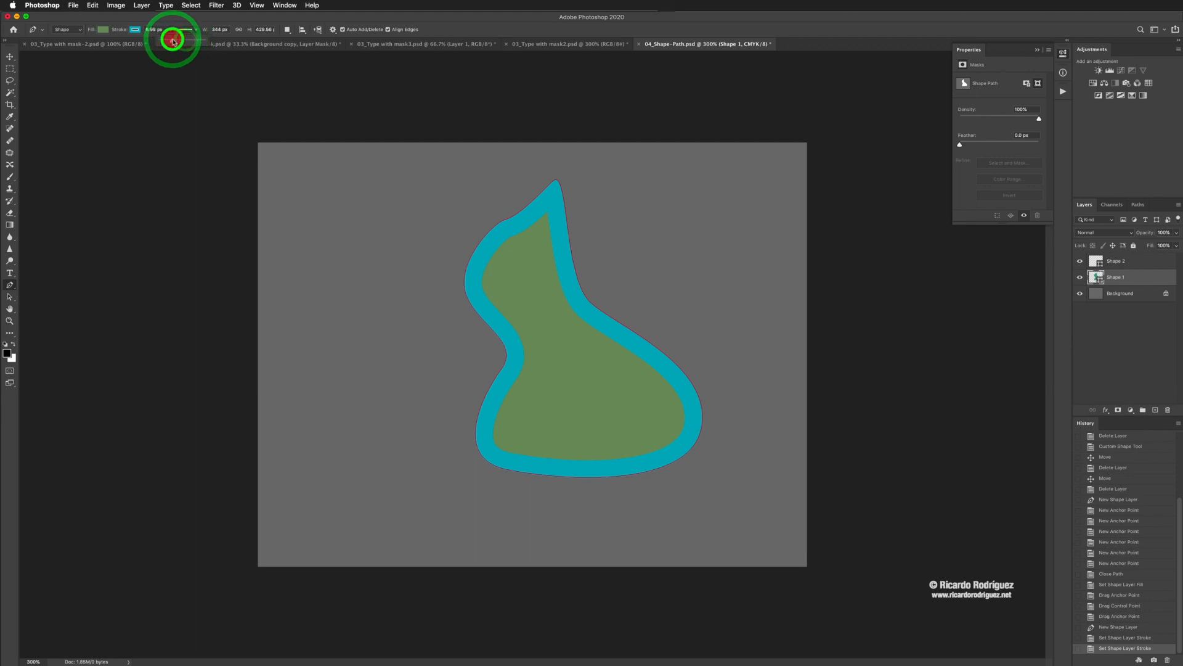